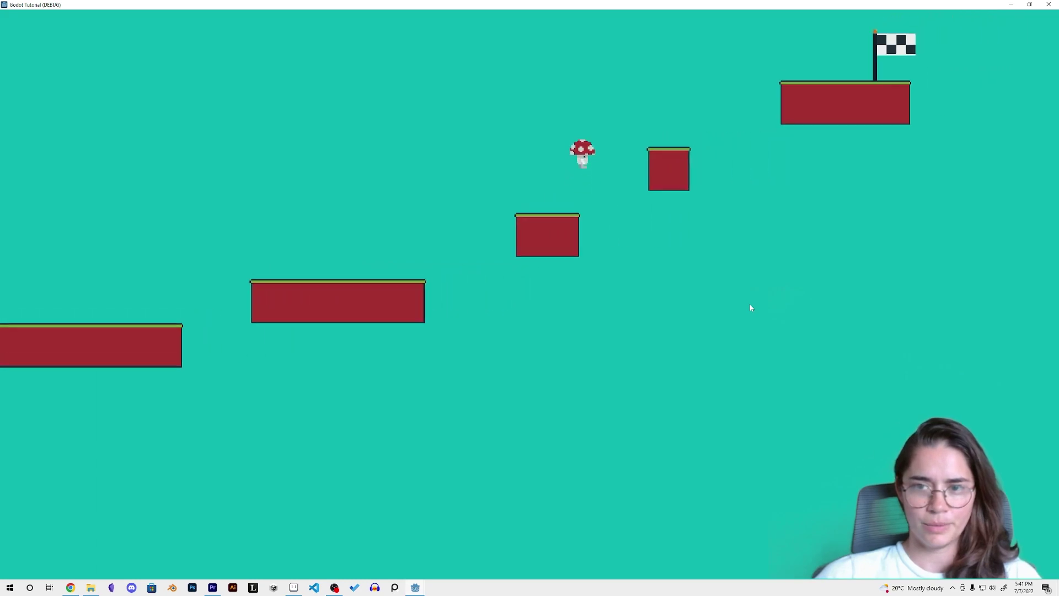
Step: Play the platformer demo through to the finish flag and choose to play again
{"action": "key", "text": "Right"}
{"action": "key", "text": "space"}
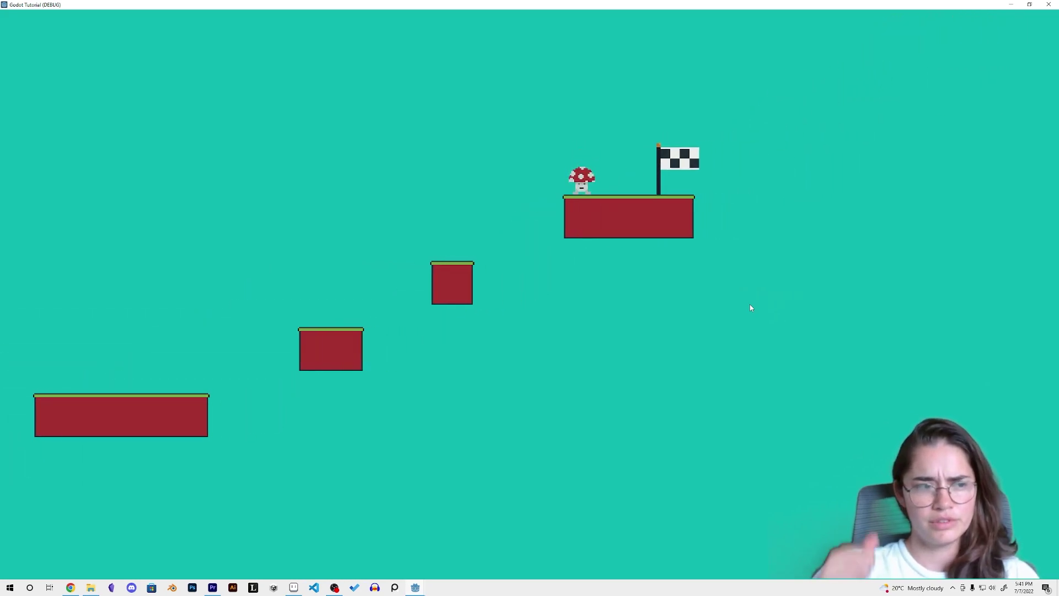
{"action": "key", "text": "Right"}
{"action": "key", "text": "Right"}
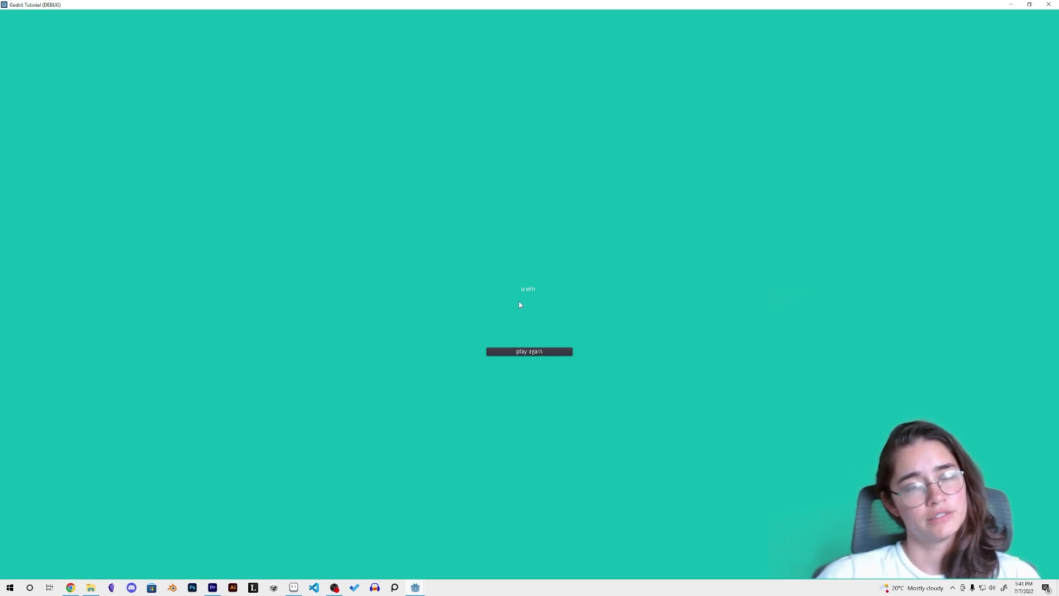
{"action": "left_click", "coordinate": [525, 352]}
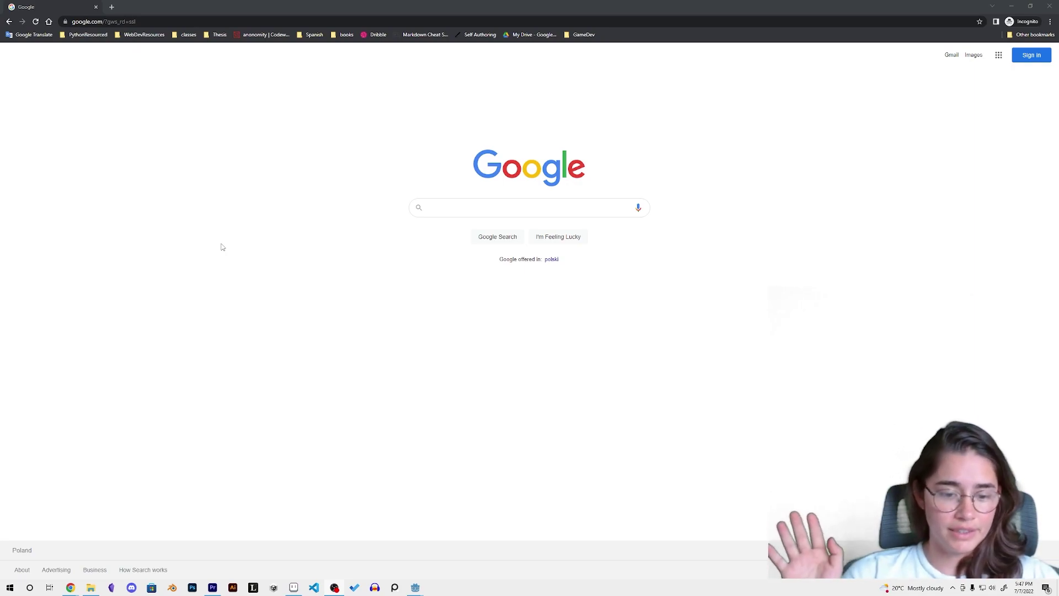
Step: Search Google for "godot" and open the download page of the official Godot Engine website
{"action": "left_click", "coordinate": [475, 206]}
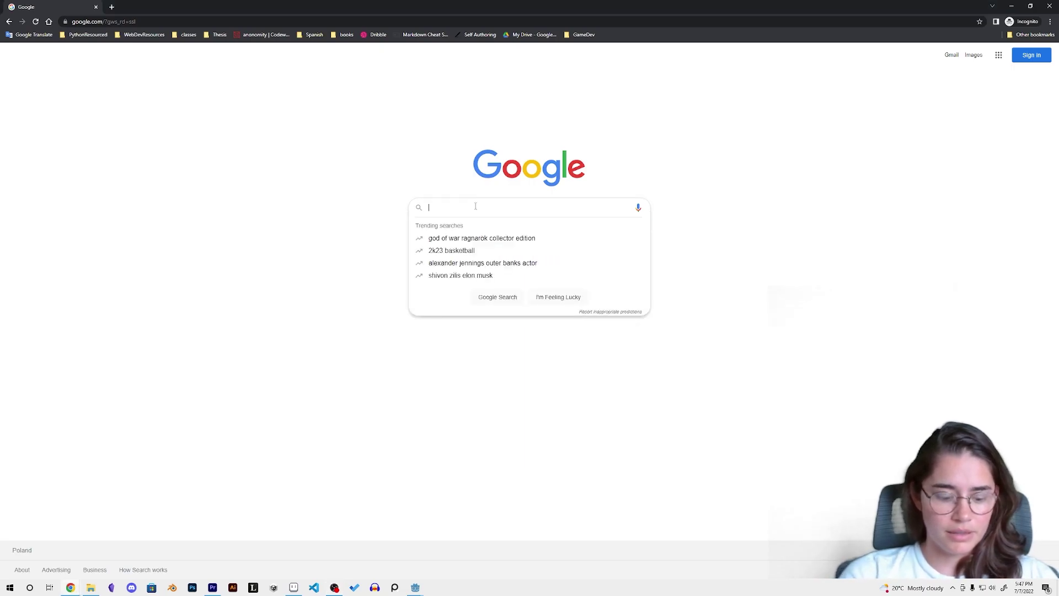
{"action": "type", "text": "godot"}
{"action": "key", "text": "Return"}
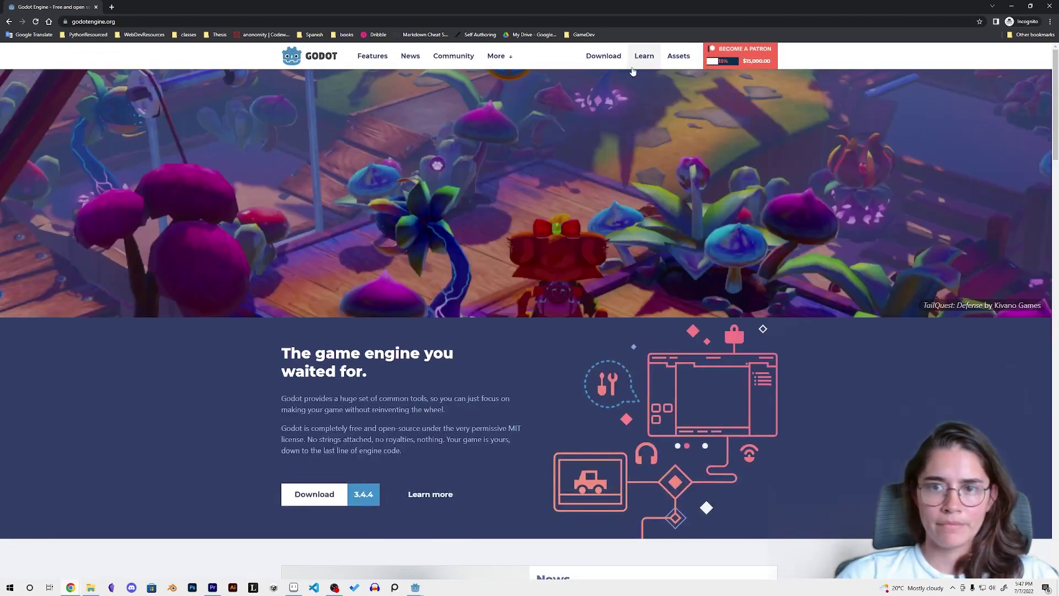
{"action": "left_click", "coordinate": [620, 66]}
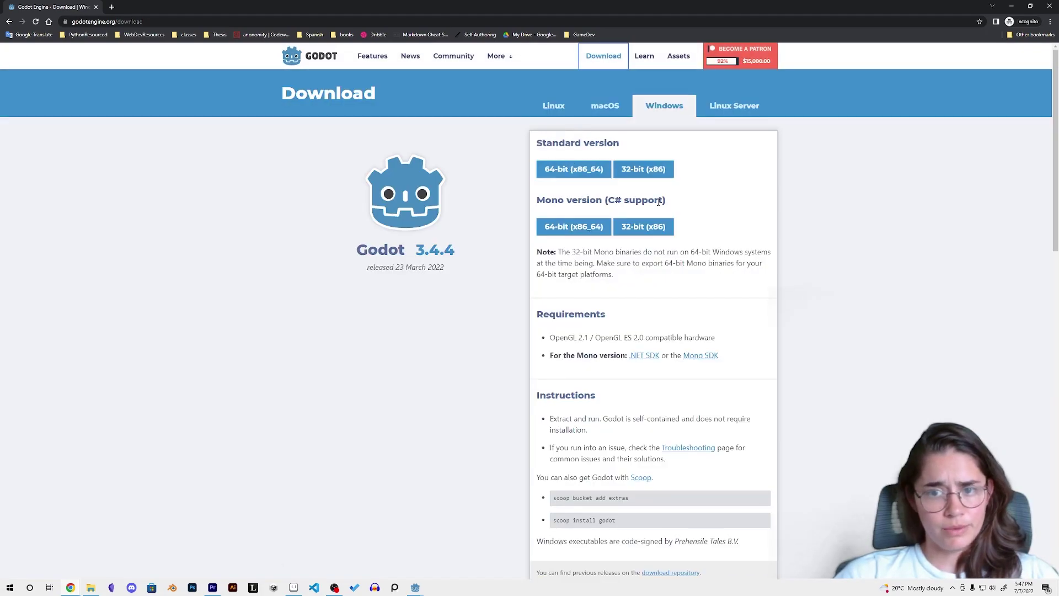
Step: Download the standard 64-bit (x86_64) Windows version of Godot 3.4.4 and open the downloaded zip archive
{"action": "left_click_drag", "start_coordinate": [659, 201], "coordinate": [605, 201]}
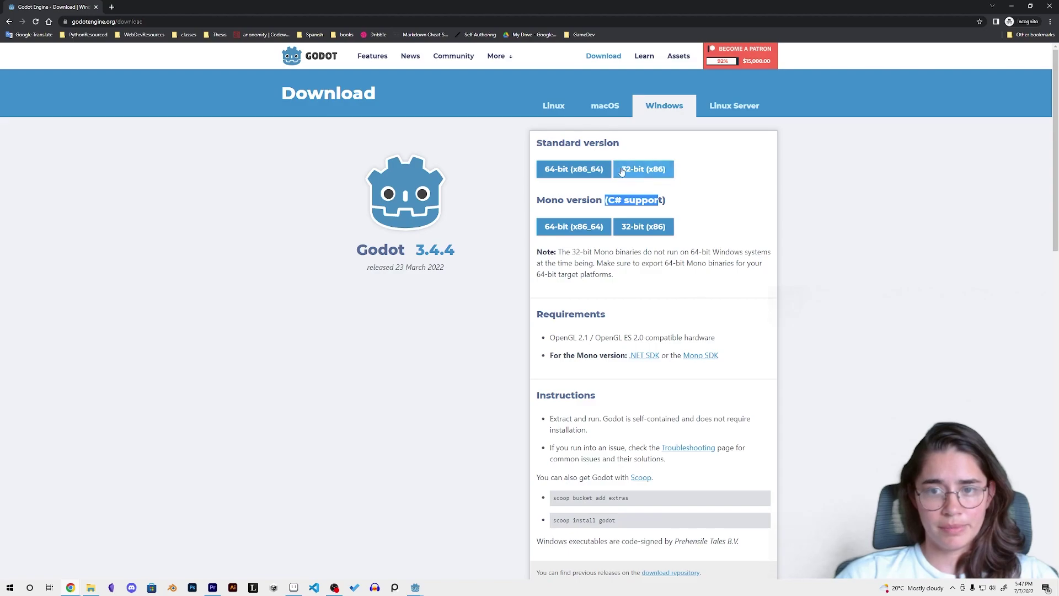
{"action": "left_click", "coordinate": [578, 169]}
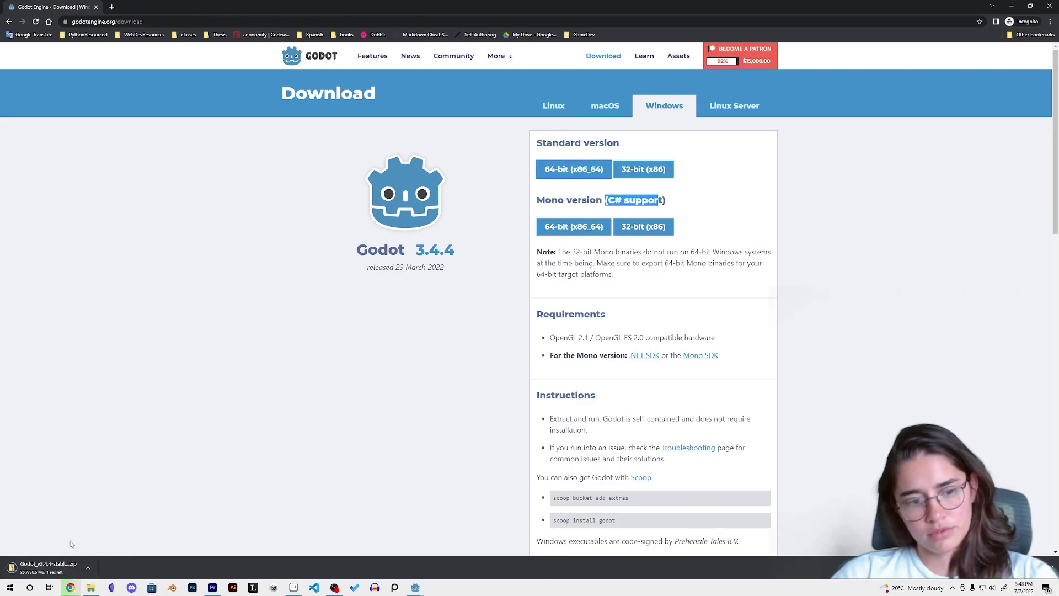
{"action": "left_click", "coordinate": [46, 567]}
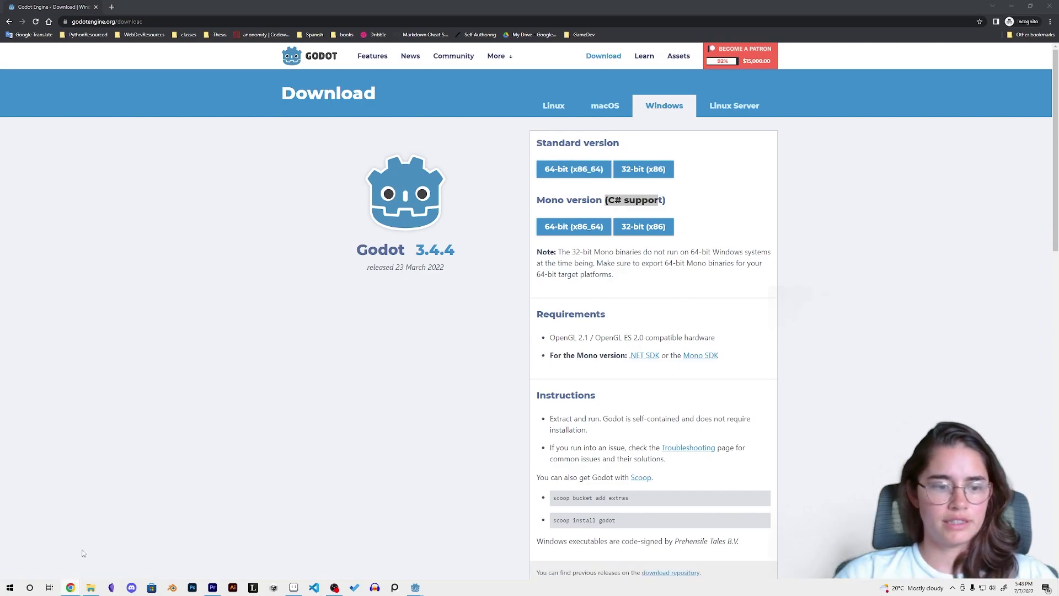
Step: Start extracting the Godot archive and choose a new folder named godot2 in C:\Program Files as the destination
{"action": "double_click", "coordinate": [382, 223]}
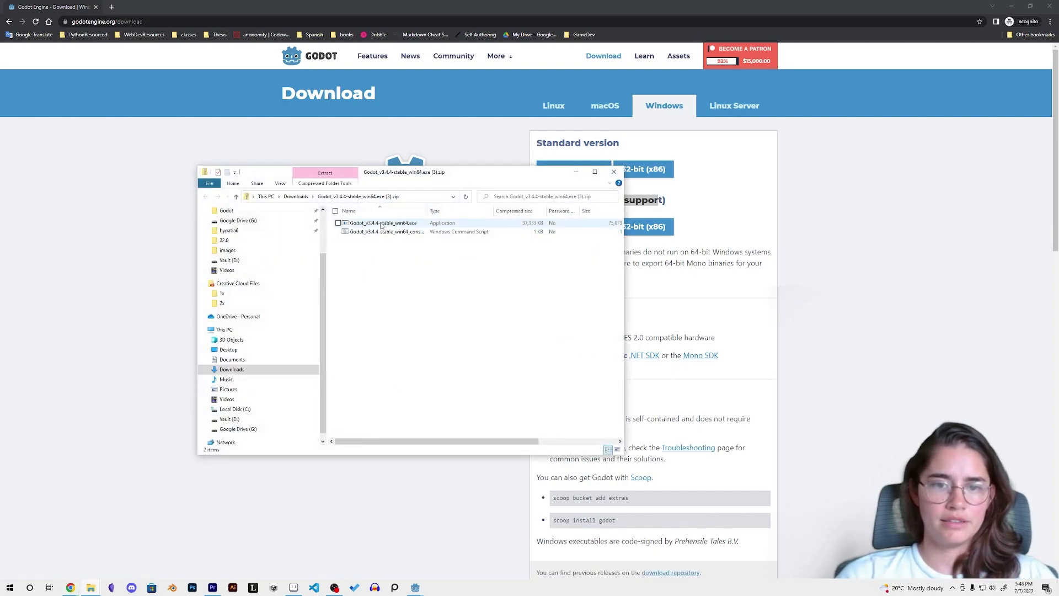
{"action": "left_click", "coordinate": [507, 309]}
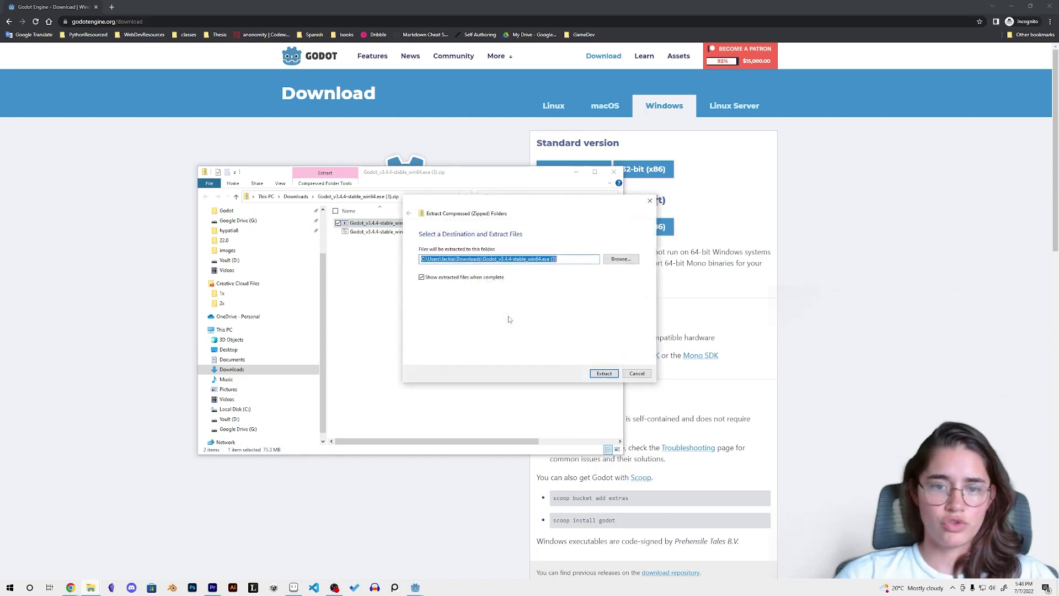
{"action": "left_click", "coordinate": [620, 259]}
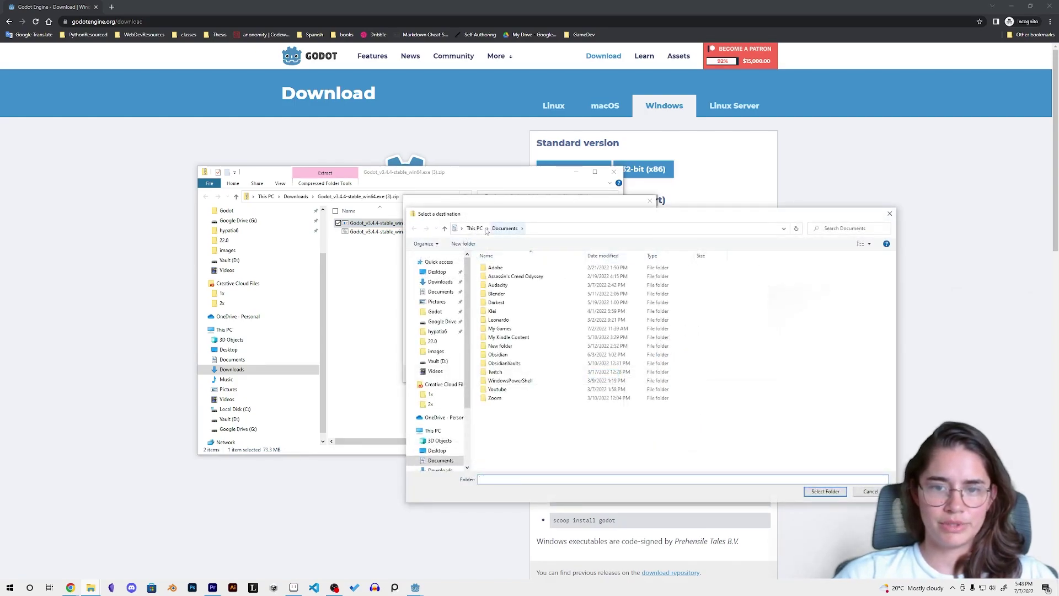
{"action": "double_click", "coordinate": [517, 353]}
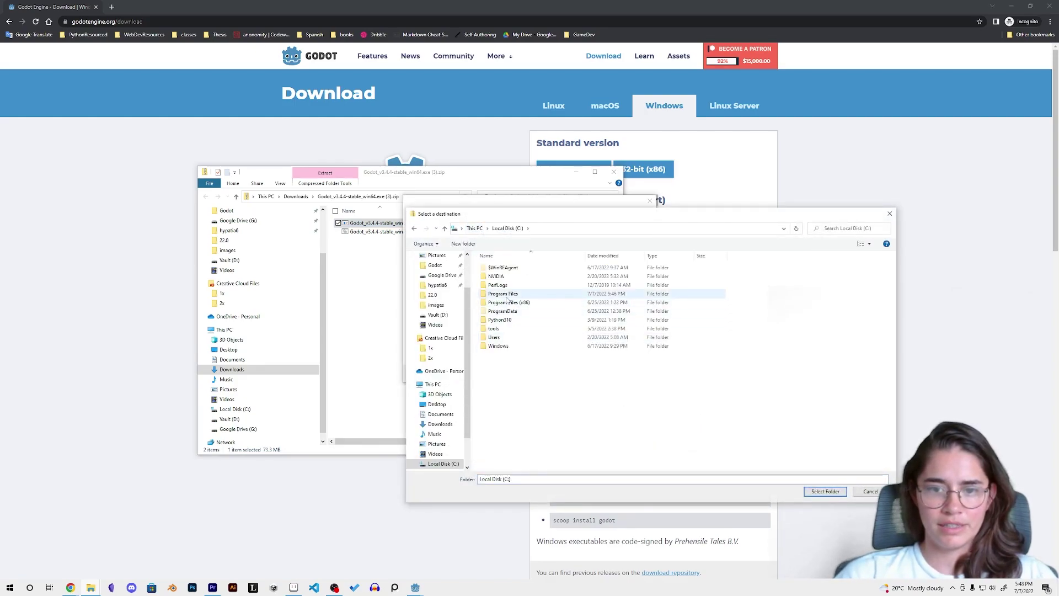
{"action": "double_click", "coordinate": [503, 293]}
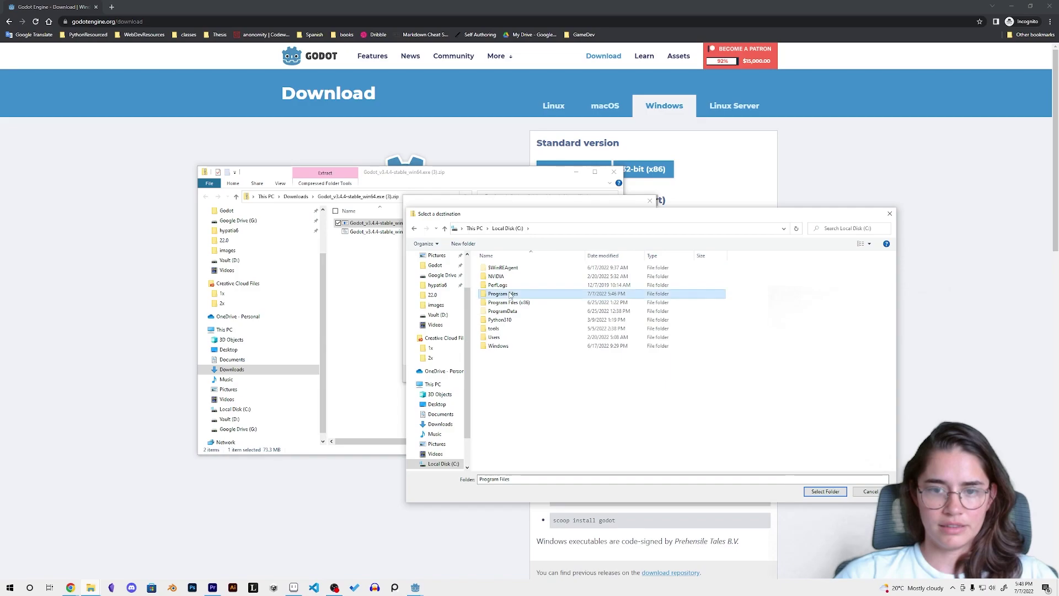
{"action": "left_click", "coordinate": [453, 244]}
{"action": "left_click", "coordinate": [520, 328]}
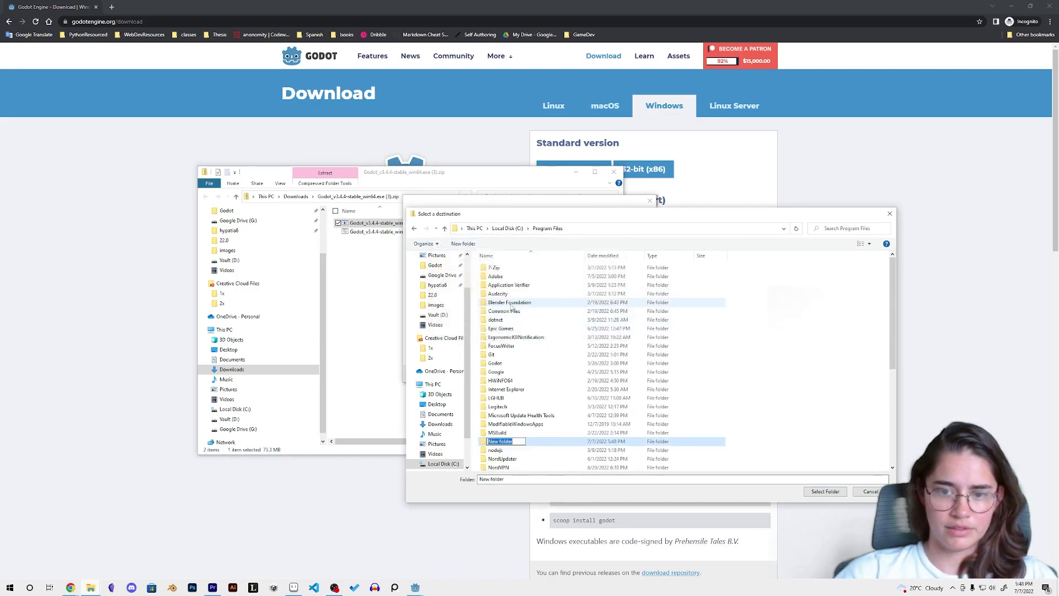
{"action": "type", "text": "godot2"}
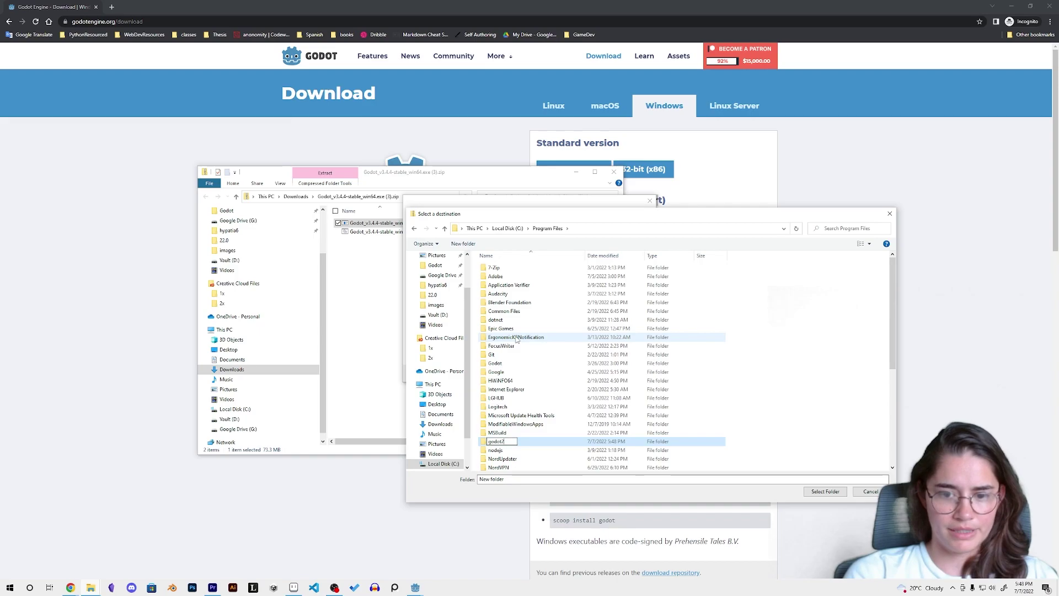
{"action": "key", "text": "Return"}
{"action": "double_click", "coordinate": [497, 372]}
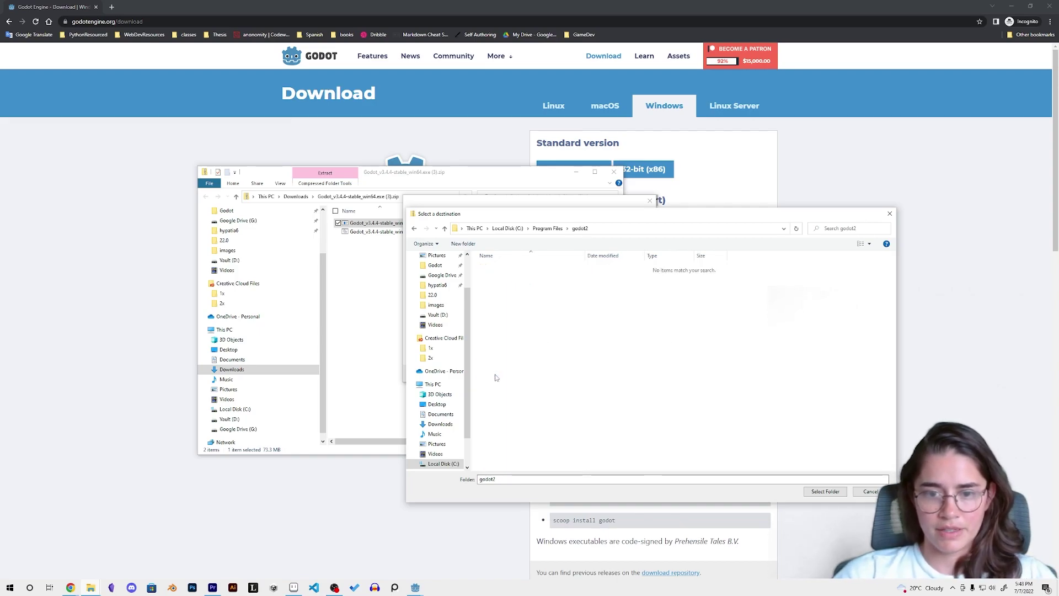
{"action": "left_click", "coordinate": [825, 491]}
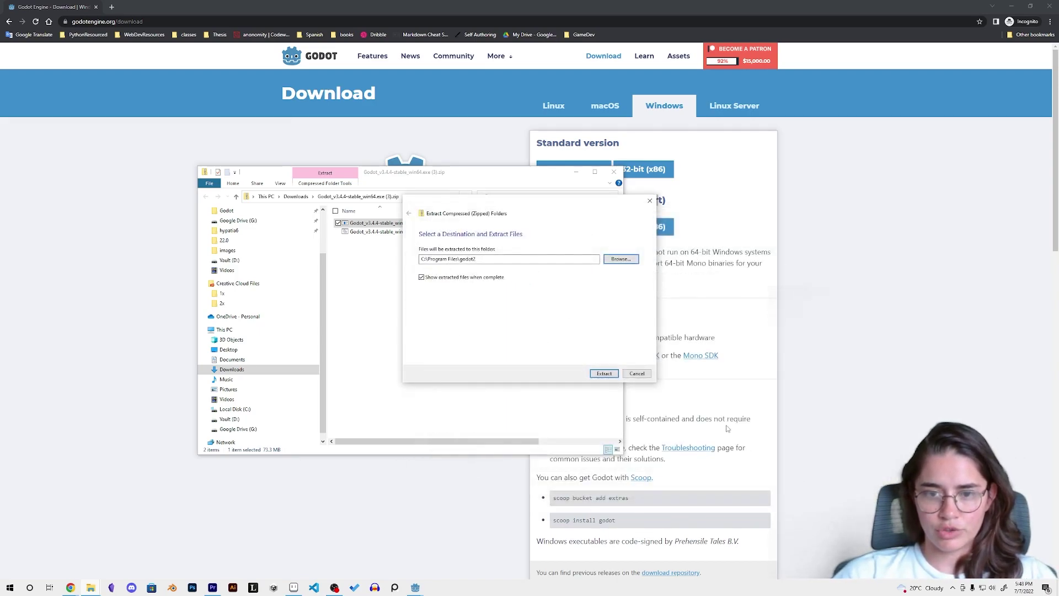
Step: Extract the files into the godot2 folder, granting administrator permission for the copy
{"action": "left_click", "coordinate": [604, 373]}
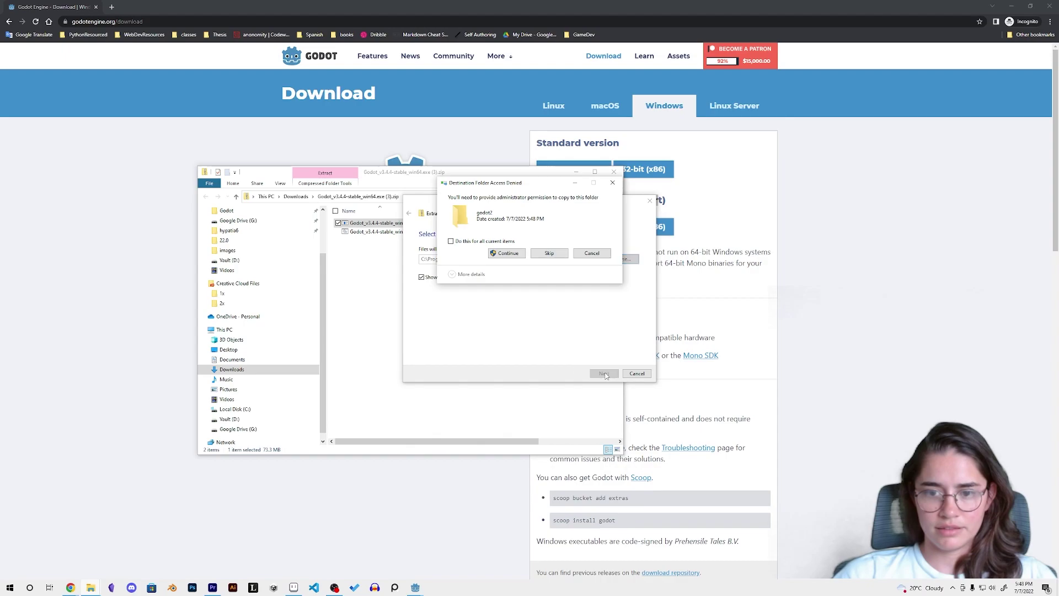
{"action": "left_click", "coordinate": [509, 254]}
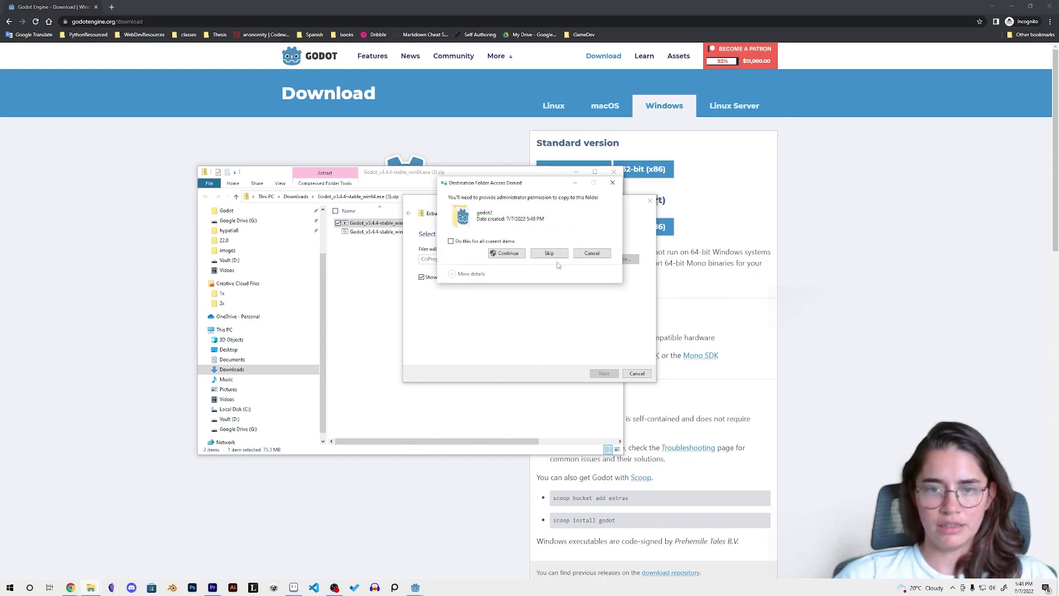
{"action": "left_click", "coordinate": [511, 253]}
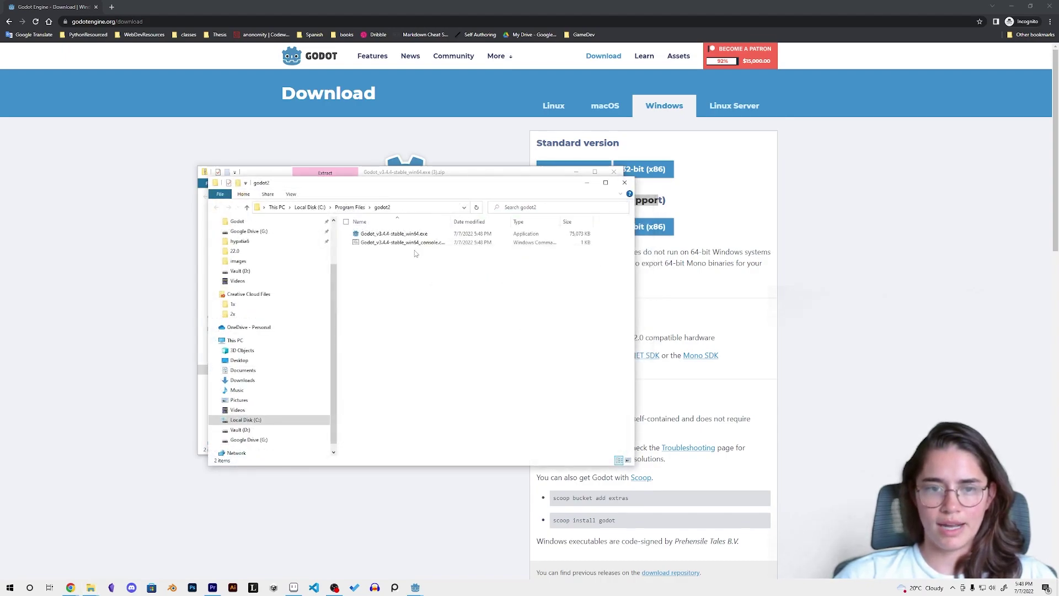
Step: Launch Godot_v3.4.4-stable_win64.exe from the godot2 folder, choosing to run it anyway past Windows SmartScreen
{"action": "double_click", "coordinate": [368, 235]}
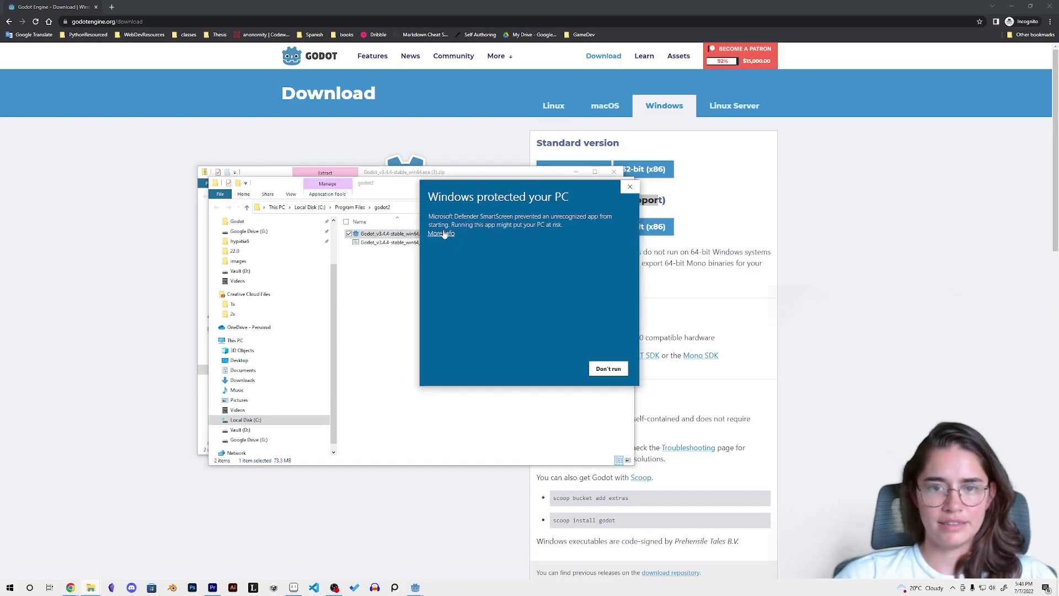
{"action": "left_click", "coordinate": [434, 234]}
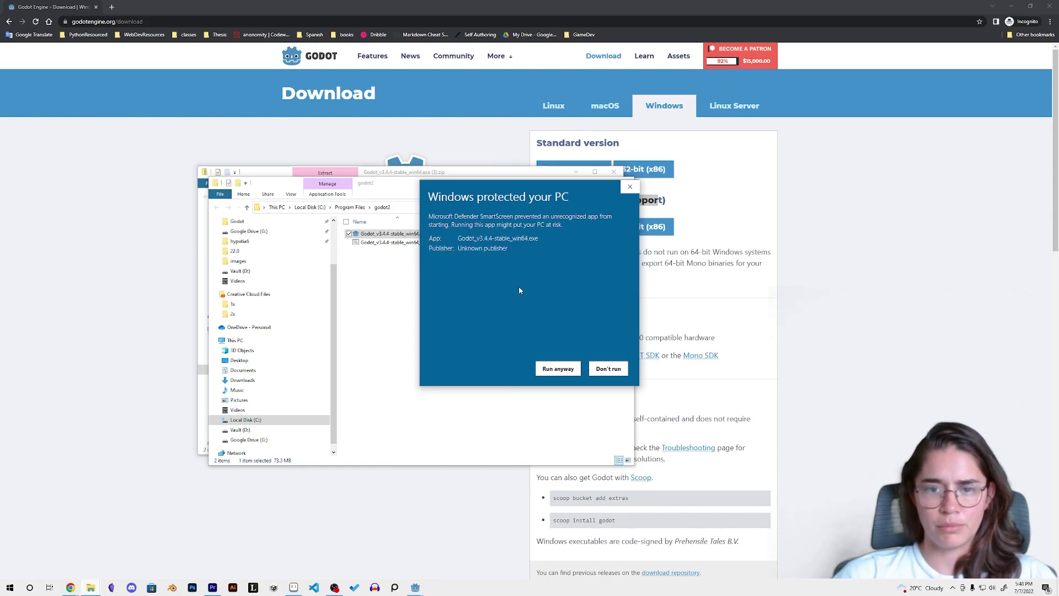
{"action": "left_click", "coordinate": [558, 369]}
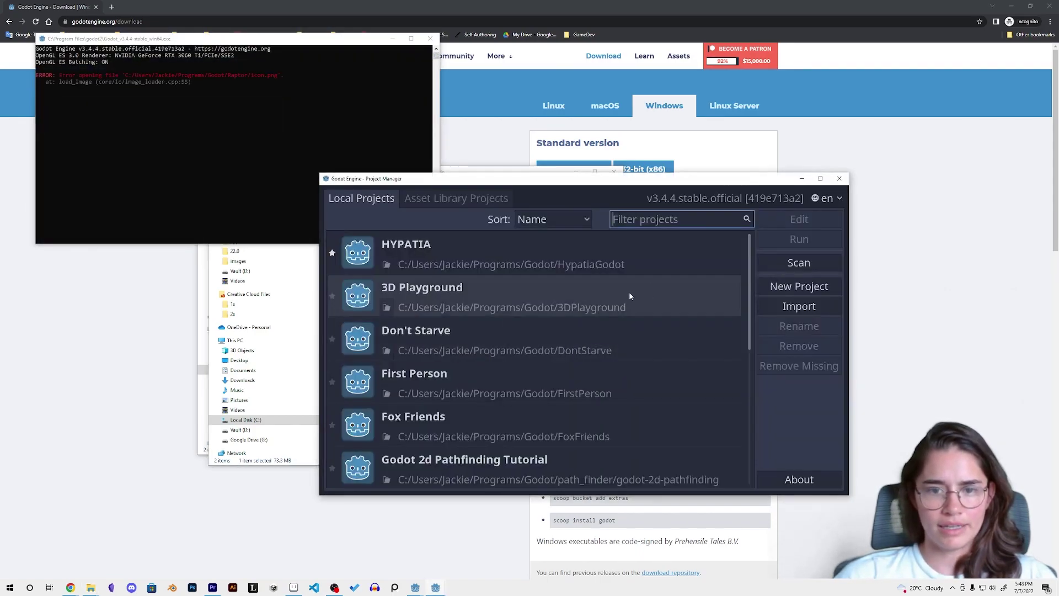
Step: Show Godot's taskbar pinning options and maximize the Project Manager window
{"action": "right_click", "coordinate": [436, 588]}
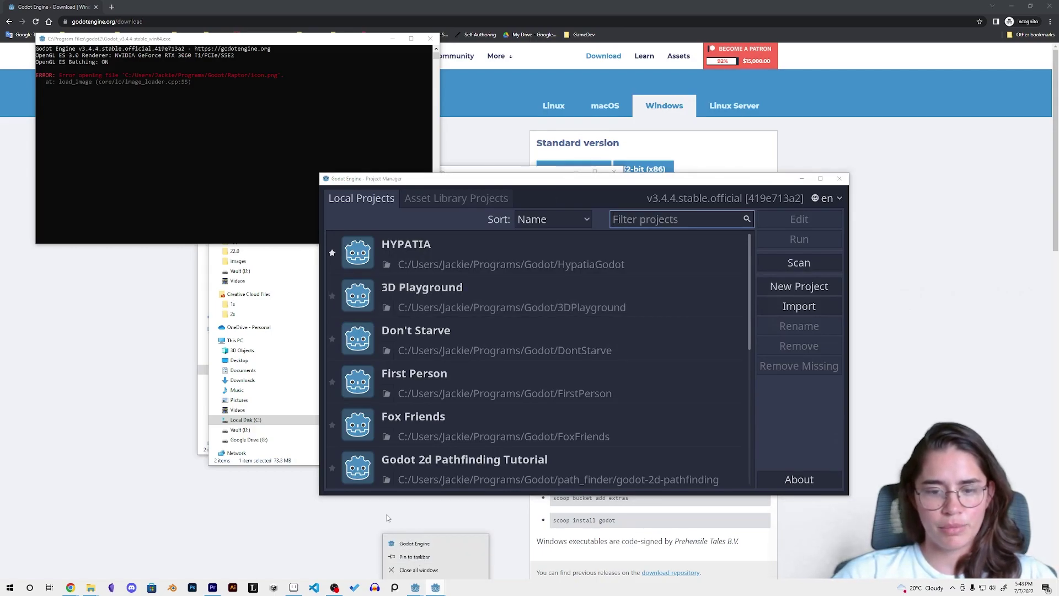
{"action": "double_click", "coordinate": [492, 178]}
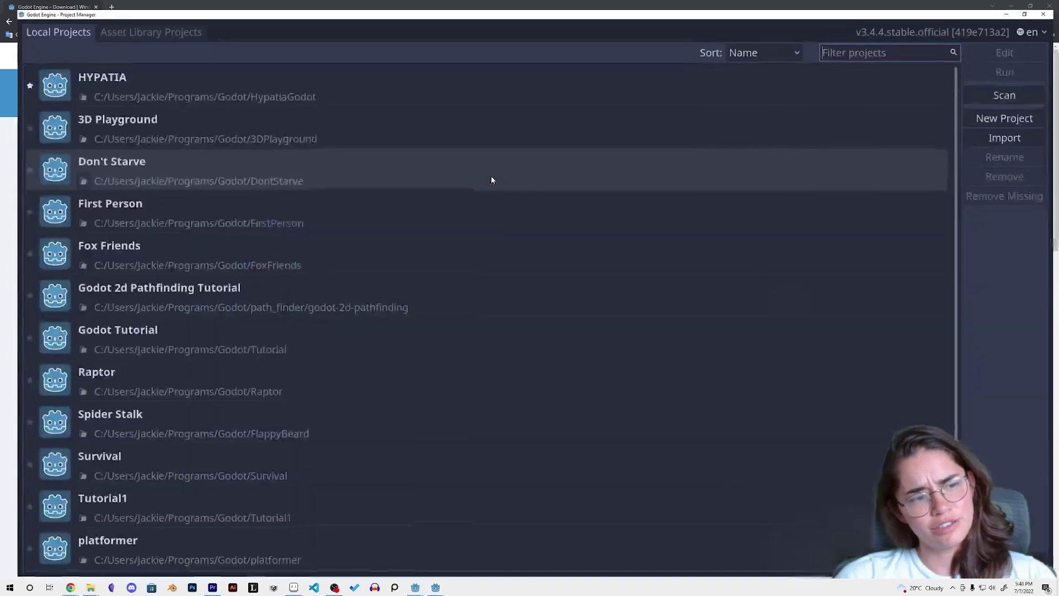
{"action": "scroll", "coordinate": [441, 303], "scroll_direction": "down", "scroll_amount": 1}
{"action": "scroll", "coordinate": [451, 328], "scroll_direction": "up", "scroll_amount": 1}
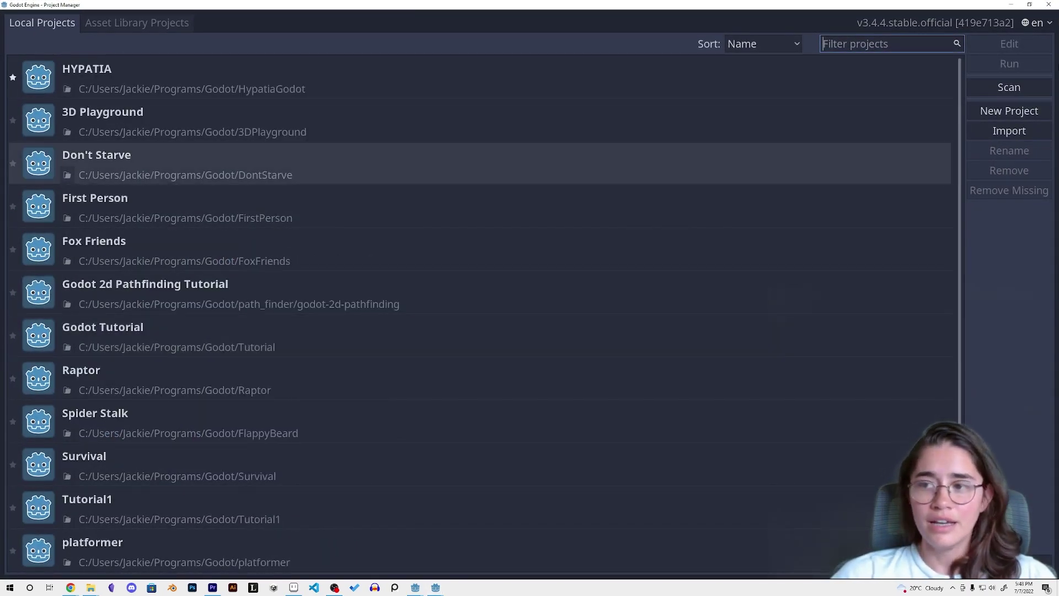
Step: Start a new project named tutorial_1 and create a folder for it in Documents
{"action": "left_click", "coordinate": [1015, 112]}
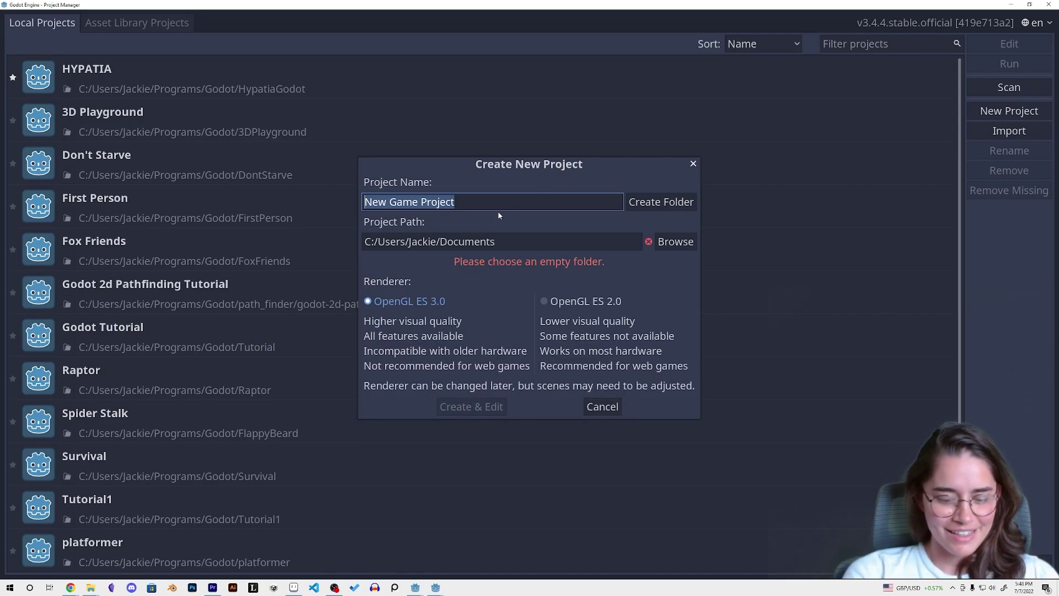
{"action": "type", "text": "tutorial_1"}
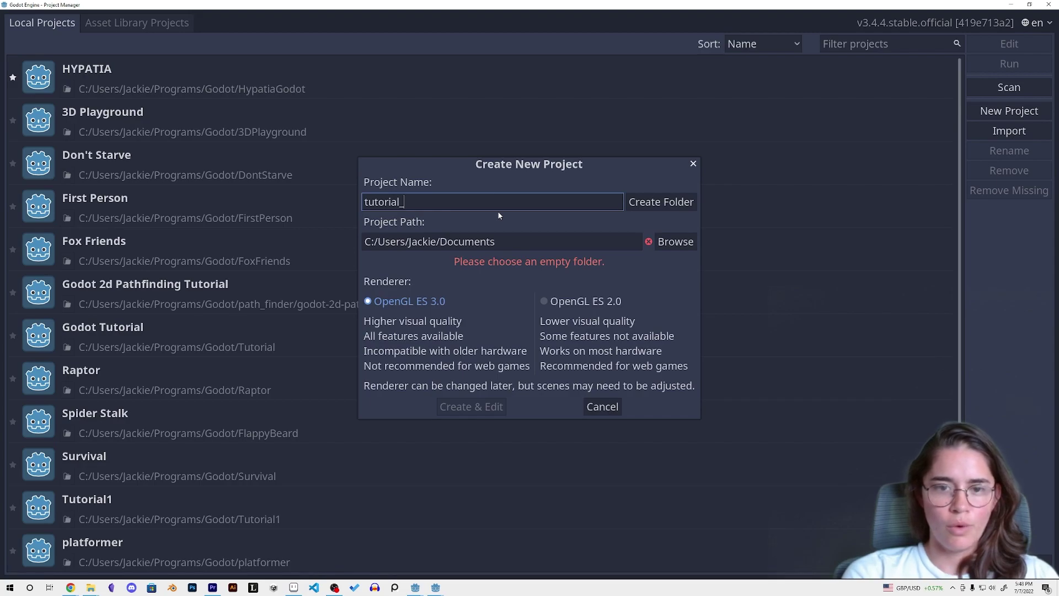
{"action": "left_click", "coordinate": [653, 202]}
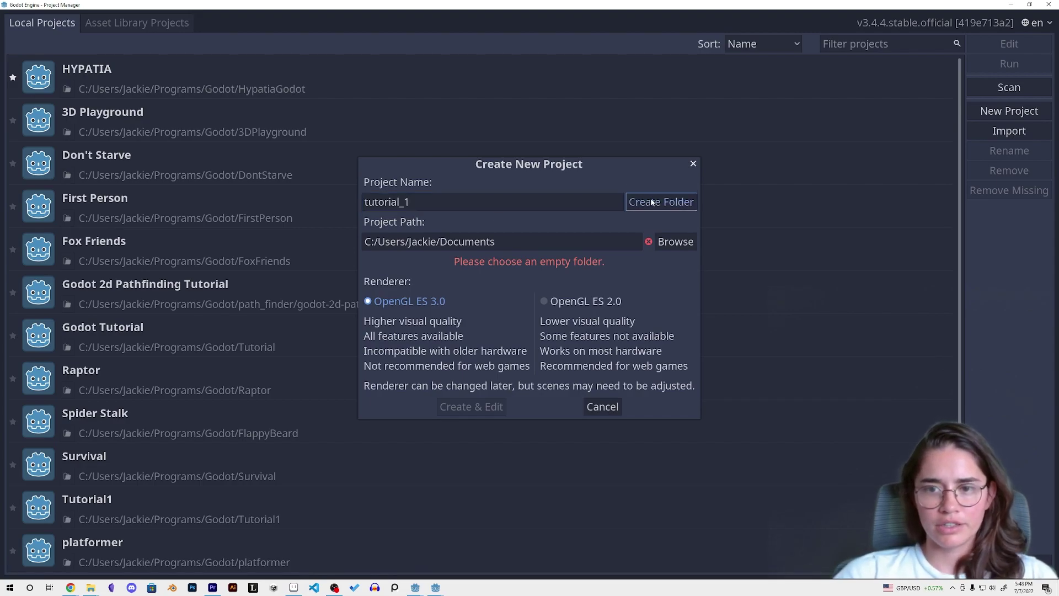
Step: Change the project path to the Programs/Godot folder under the home directory
{"action": "left_click", "coordinate": [669, 243]}
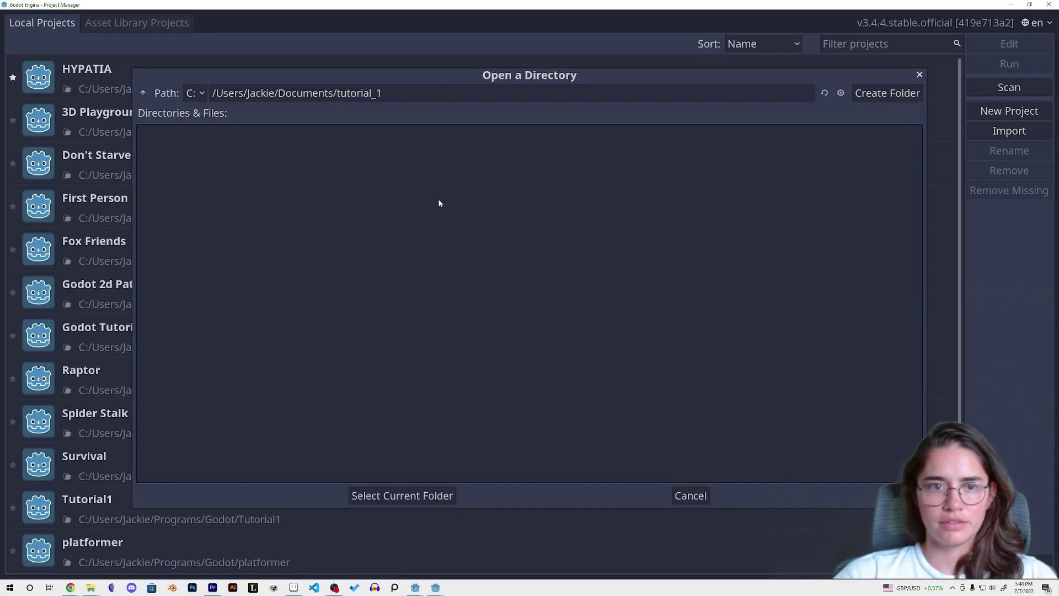
{"action": "left_click", "coordinate": [143, 93]}
{"action": "left_click", "coordinate": [143, 93]}
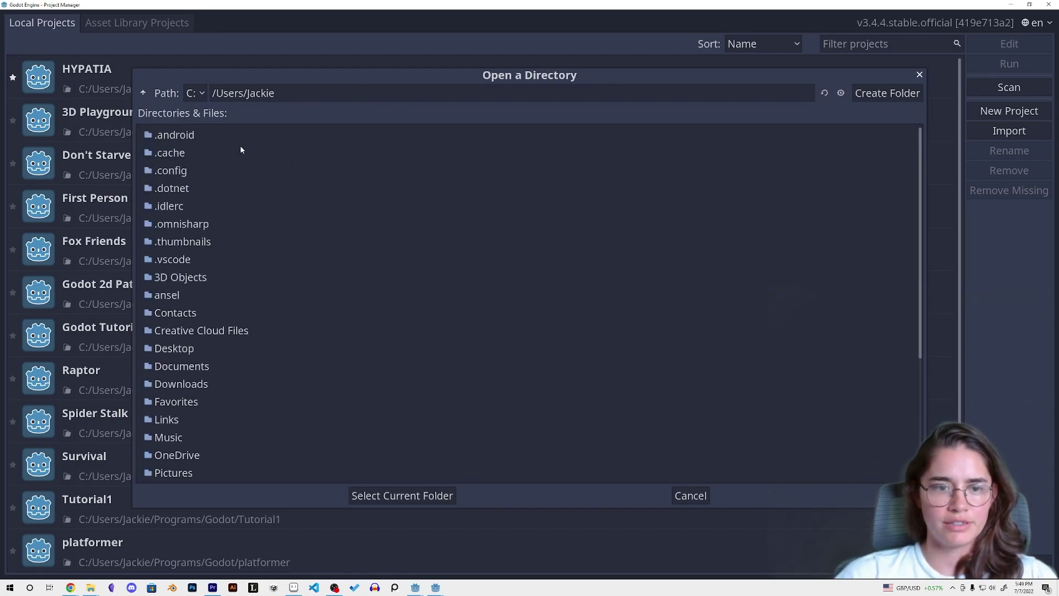
{"action": "scroll", "coordinate": [189, 386], "scroll_direction": "down", "scroll_amount": 3}
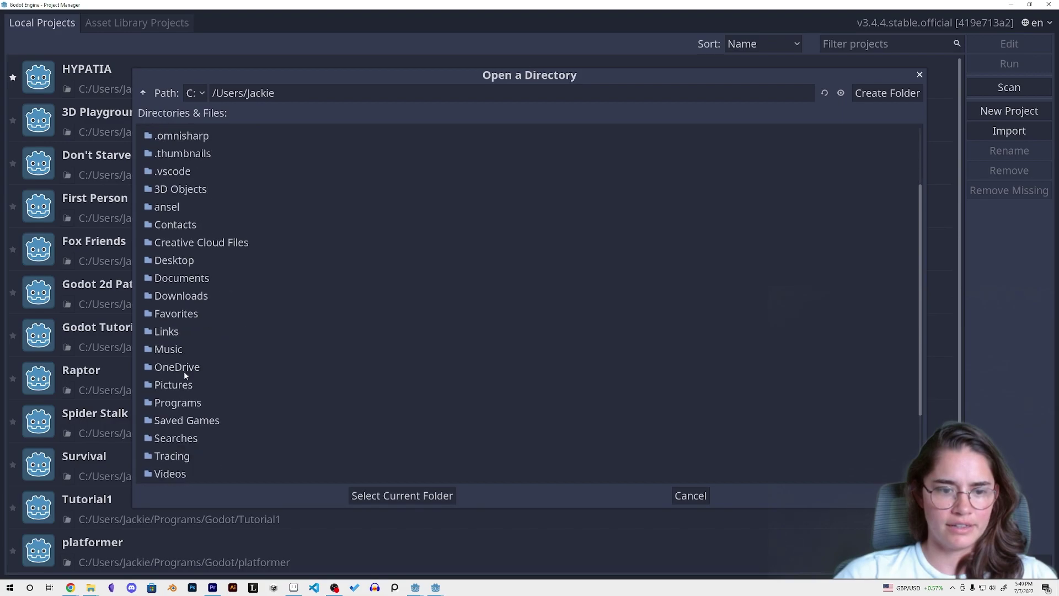
{"action": "double_click", "coordinate": [185, 402]}
{"action": "left_click", "coordinate": [185, 140]}
{"action": "double_click", "coordinate": [186, 138]}
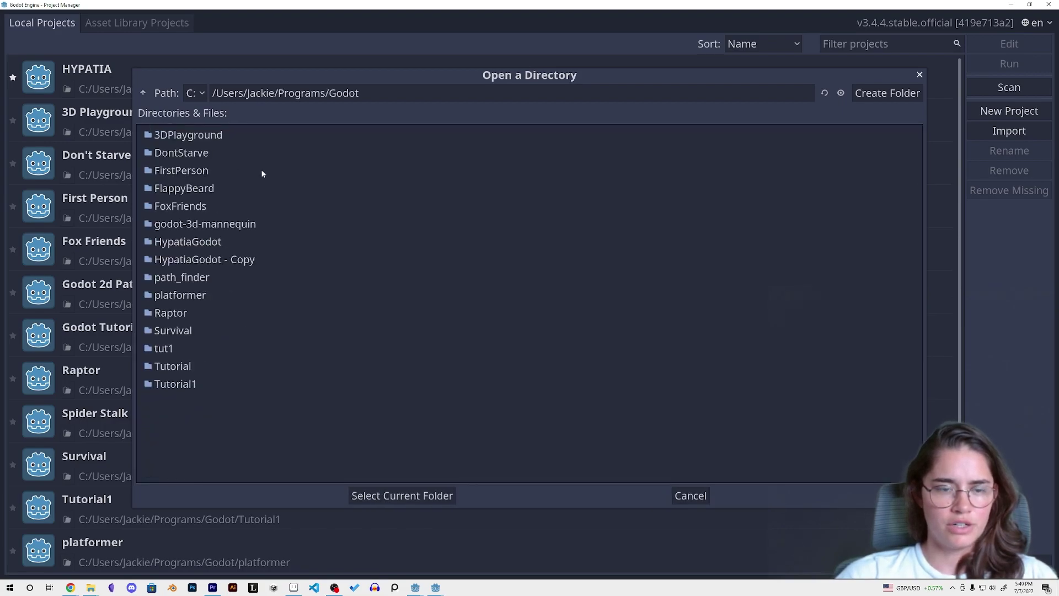
{"action": "left_click", "coordinate": [399, 494]}
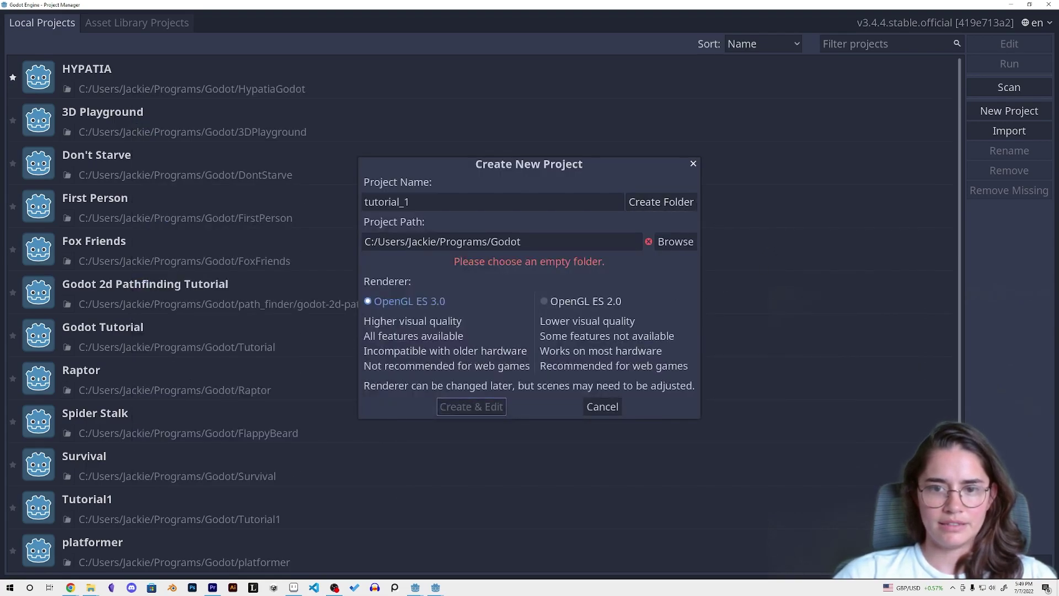
Step: Create a tutorial_1 folder inside Programs/Godot and create the project there with the OpenGL ES 3.0 renderer, opening it for editing
{"action": "left_click", "coordinate": [657, 203]}
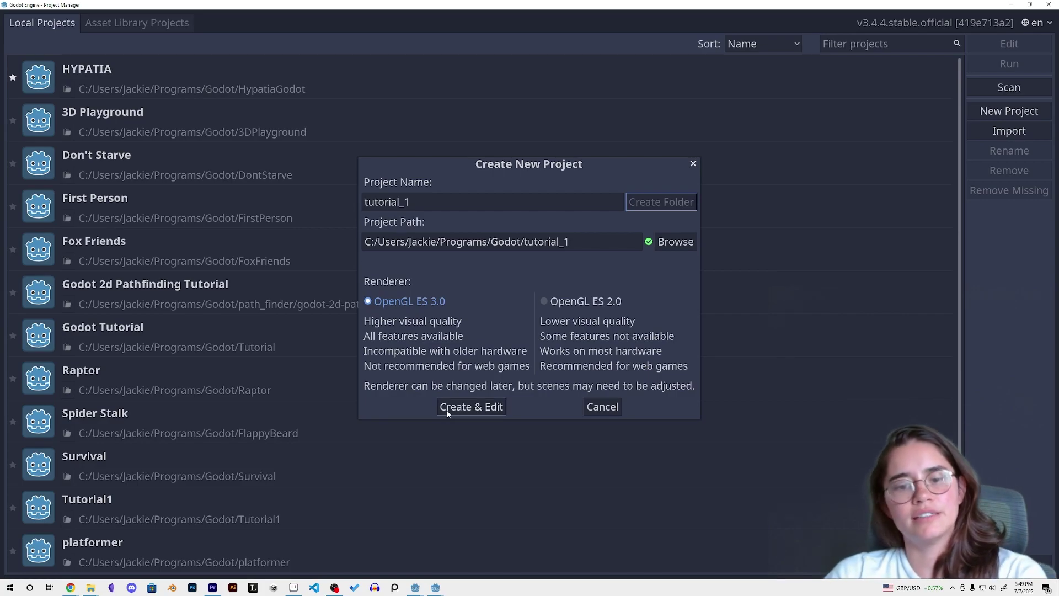
{"action": "left_click", "coordinate": [470, 407]}
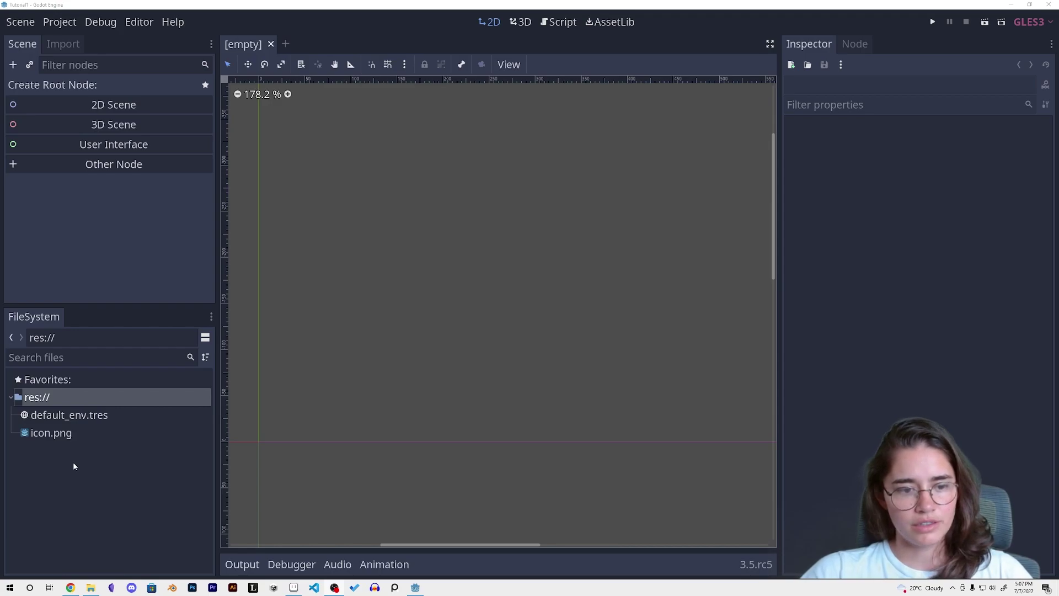
Step: View the project's res:// folder in the system file manager, and close that window again
{"action": "right_click", "coordinate": [50, 468]}
{"action": "left_click", "coordinate": [83, 560]}
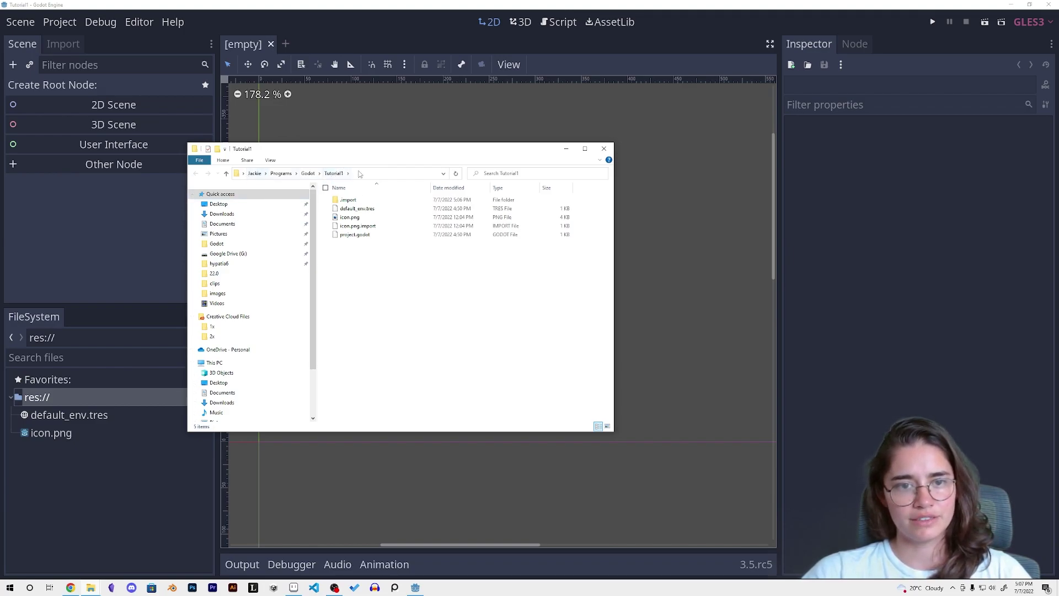
{"action": "left_click", "coordinate": [604, 149]}
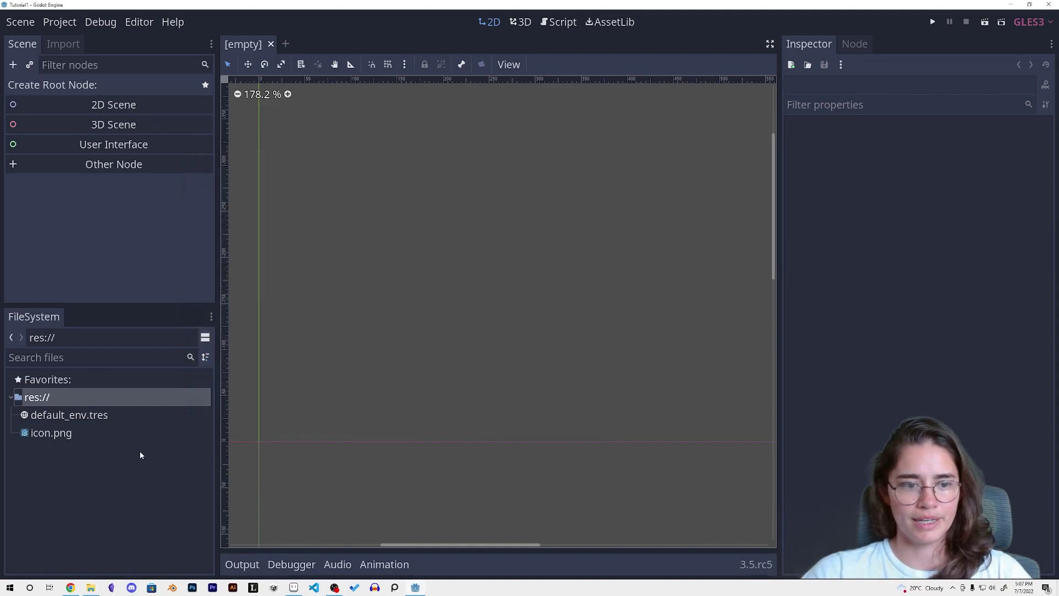
{"action": "right_click", "coordinate": [63, 470]}
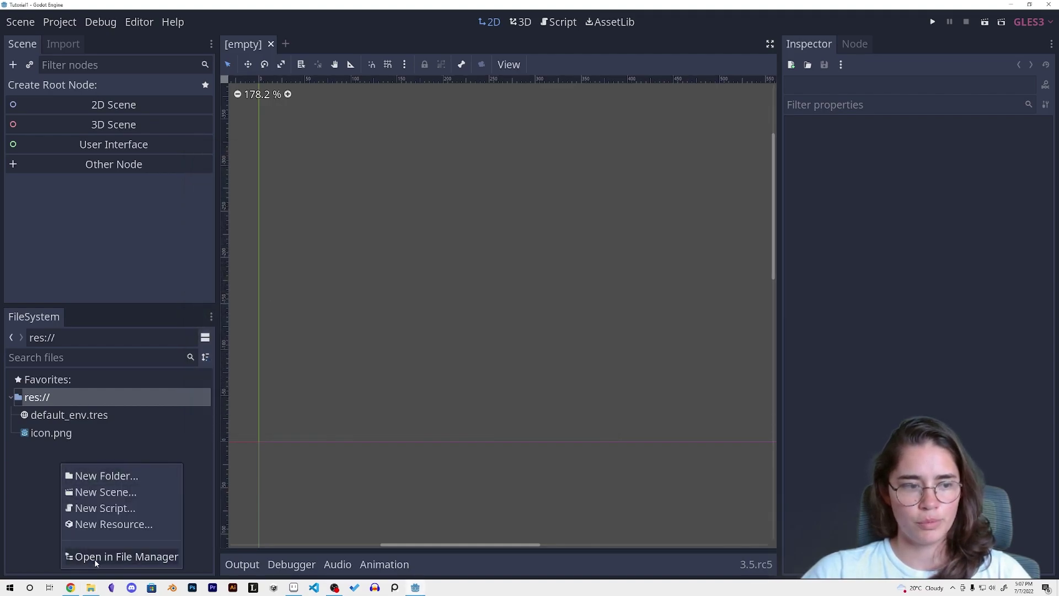
{"action": "left_click", "coordinate": [33, 464]}
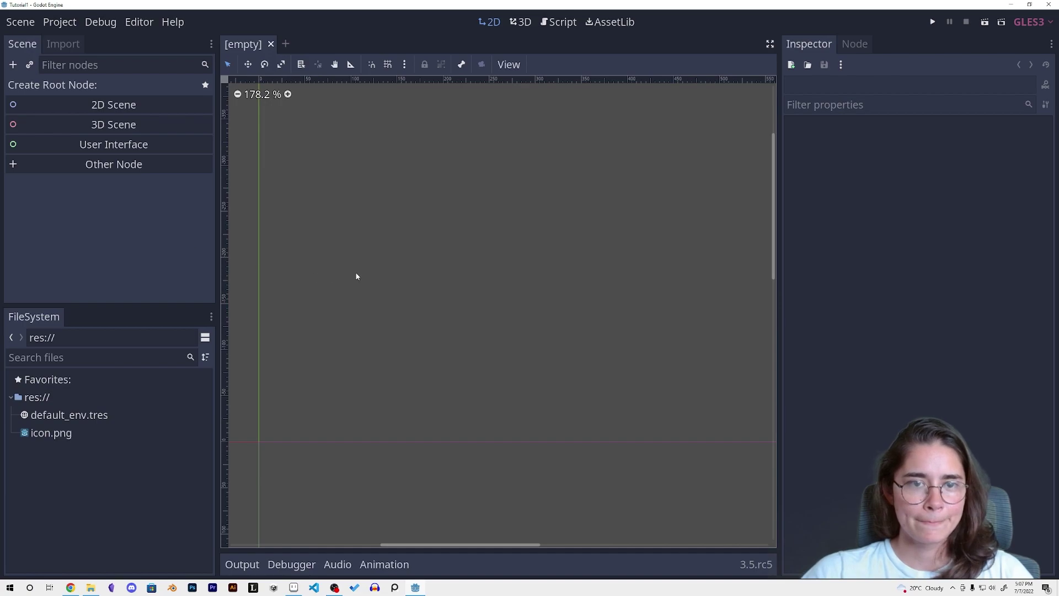
Step: Examine the area around the origin and axes of the empty 2D viewport at different zoom levels
{"action": "scroll", "coordinate": [386, 287], "scroll_direction": "down", "scroll_amount": 2}
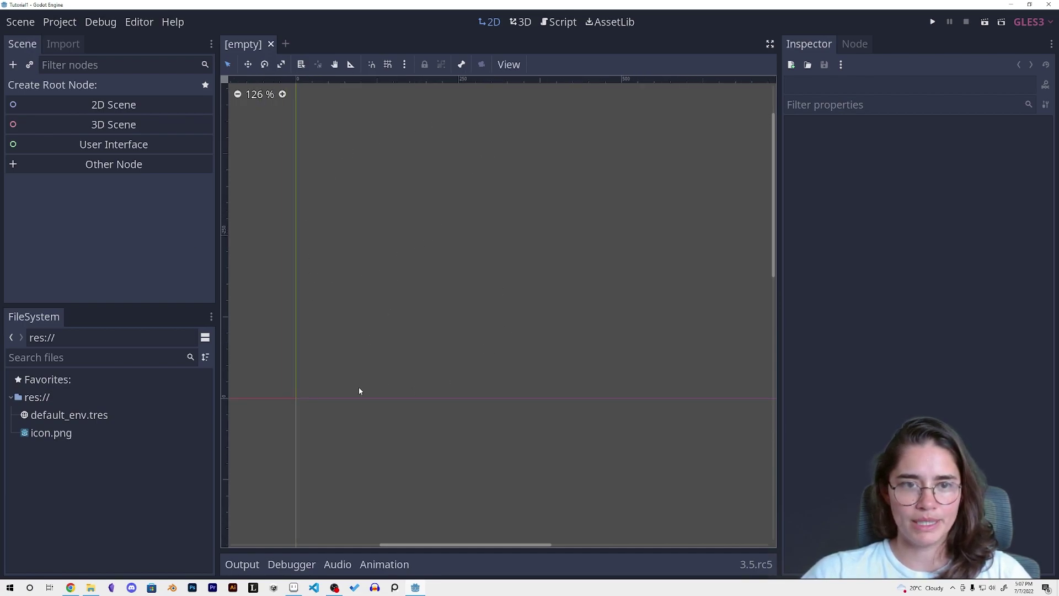
{"action": "middle_click_drag", "start_coordinate": [339, 408], "coordinate": [345, 321]}
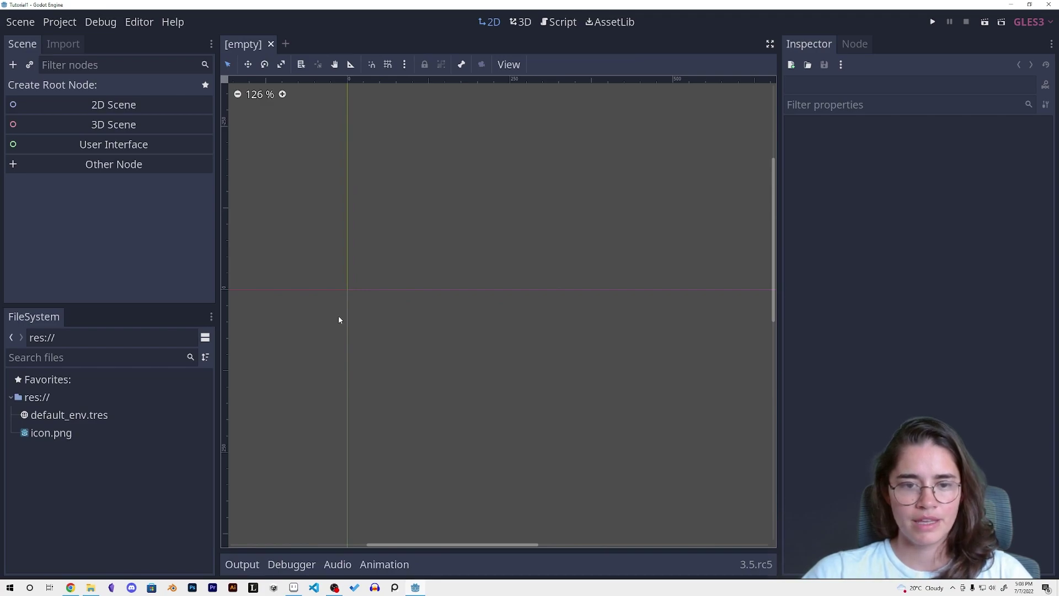
{"action": "middle_click_drag", "start_coordinate": [376, 309], "coordinate": [434, 323]}
{"action": "scroll", "coordinate": [415, 326], "scroll_direction": "down", "scroll_amount": 4}
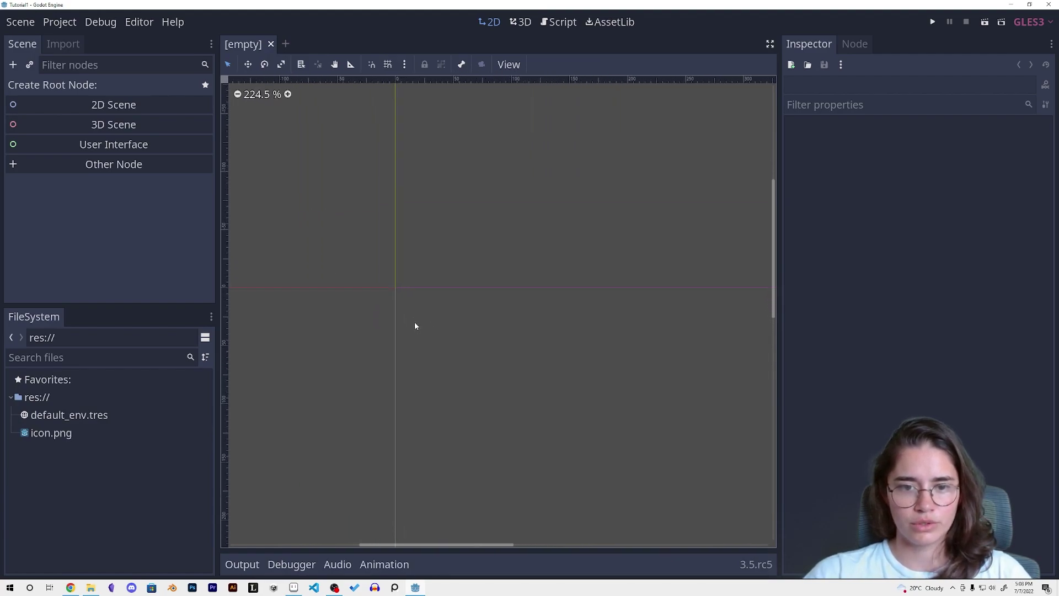
{"action": "scroll", "coordinate": [418, 326], "scroll_direction": "up", "scroll_amount": 6}
{"action": "middle_click_drag", "start_coordinate": [454, 307], "coordinate": [389, 355]}
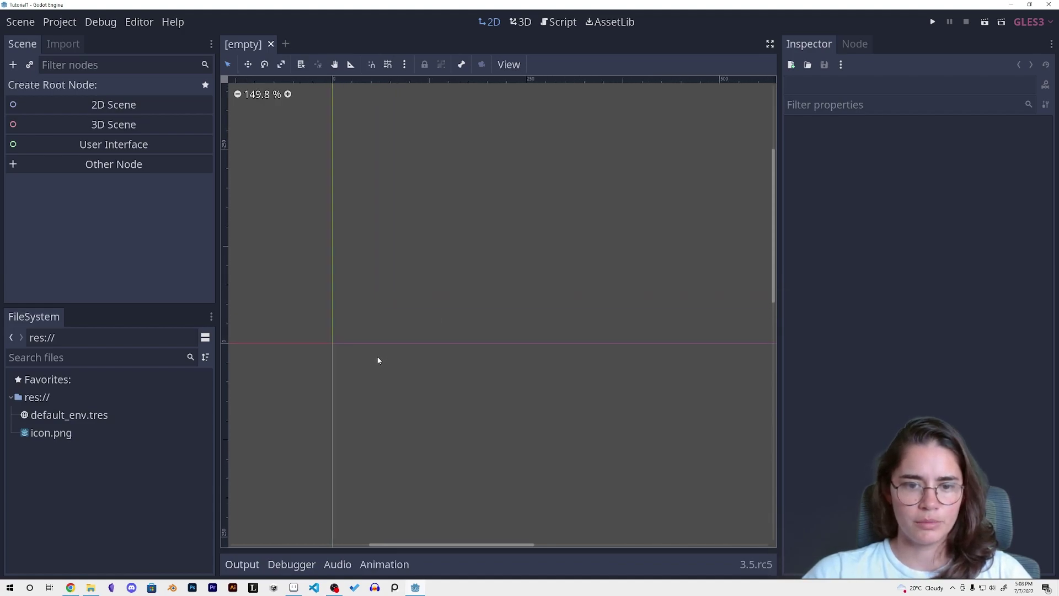
{"action": "scroll", "coordinate": [404, 368], "scroll_direction": "up", "scroll_amount": 1}
{"action": "middle_click_drag", "start_coordinate": [508, 319], "coordinate": [473, 366]}
{"action": "middle_click_drag", "start_coordinate": [346, 421], "coordinate": [409, 328]}
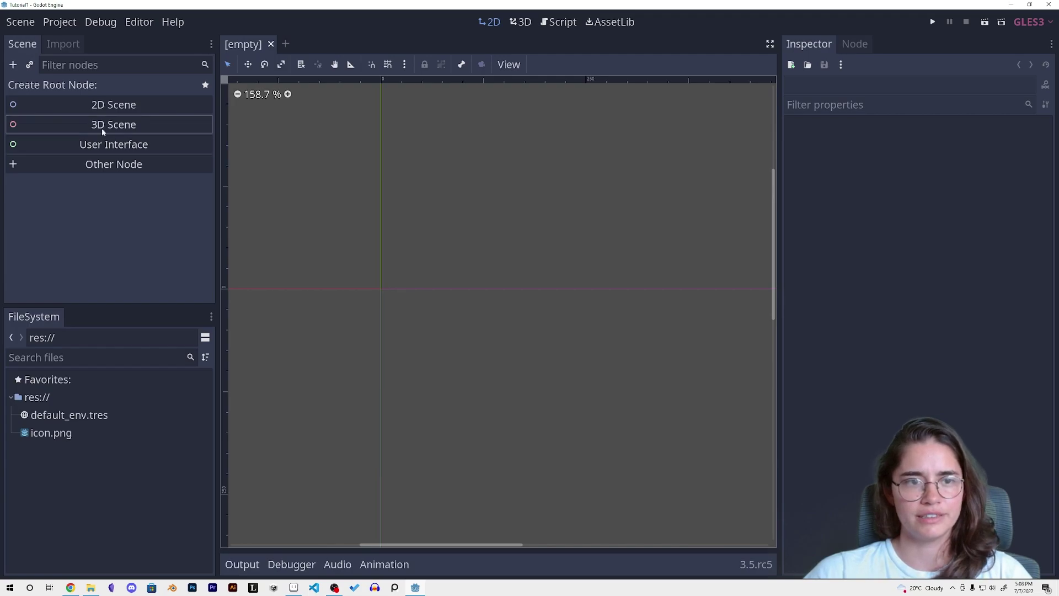
Step: Create a 2D scene with a Node2D root and keep that root node selected
{"action": "left_click", "coordinate": [96, 109]}
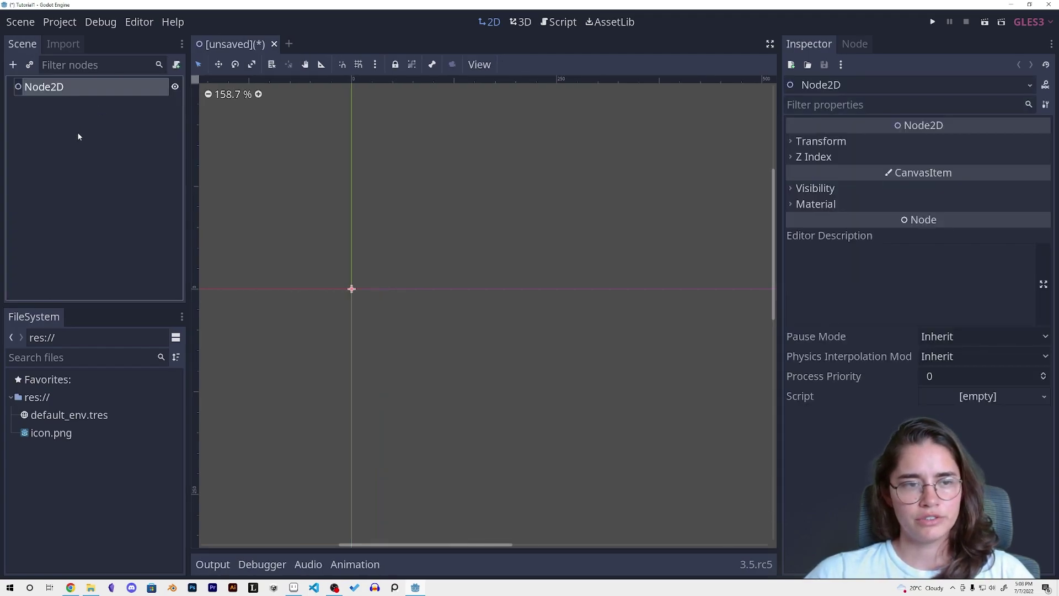
{"action": "double_click", "coordinate": [62, 92]}
{"action": "left_click", "coordinate": [39, 87]}
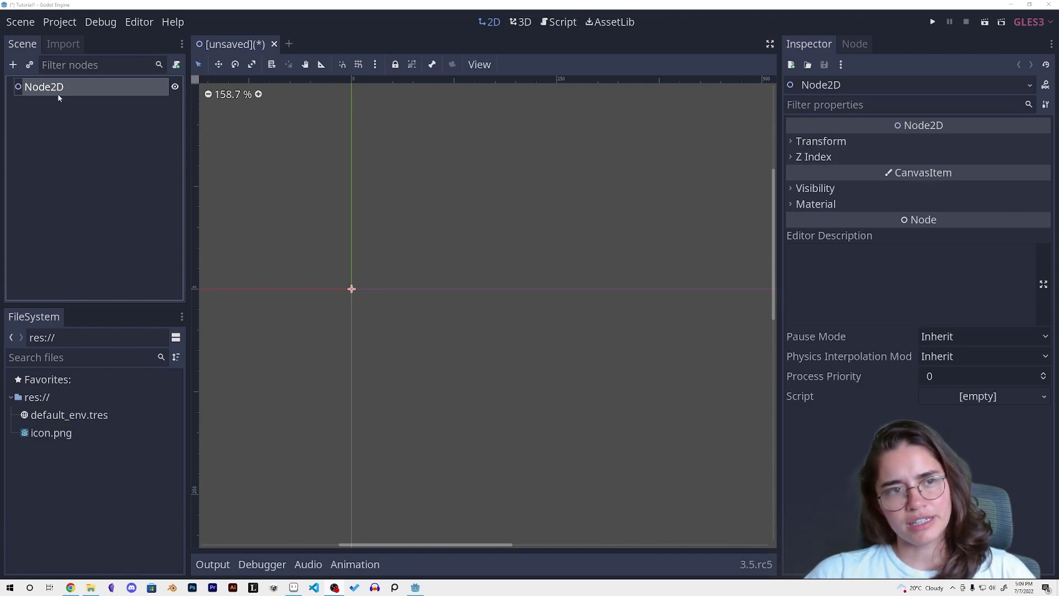
Step: Begin adding a child node to Node2D, clear the old search term, and look over the Control node types
{"action": "left_click", "coordinate": [13, 66]}
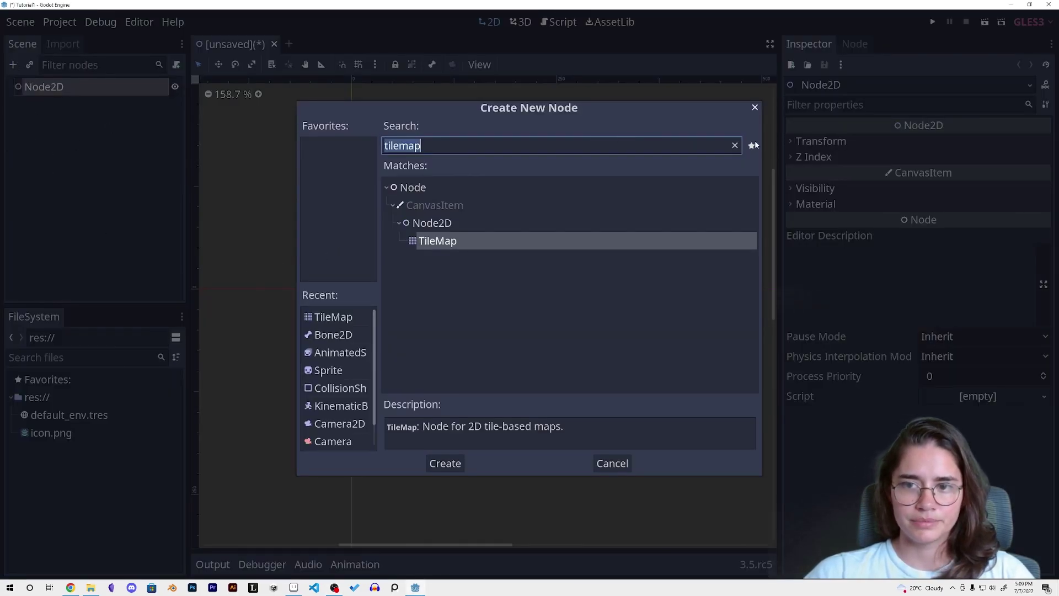
{"action": "left_click", "coordinate": [735, 146]}
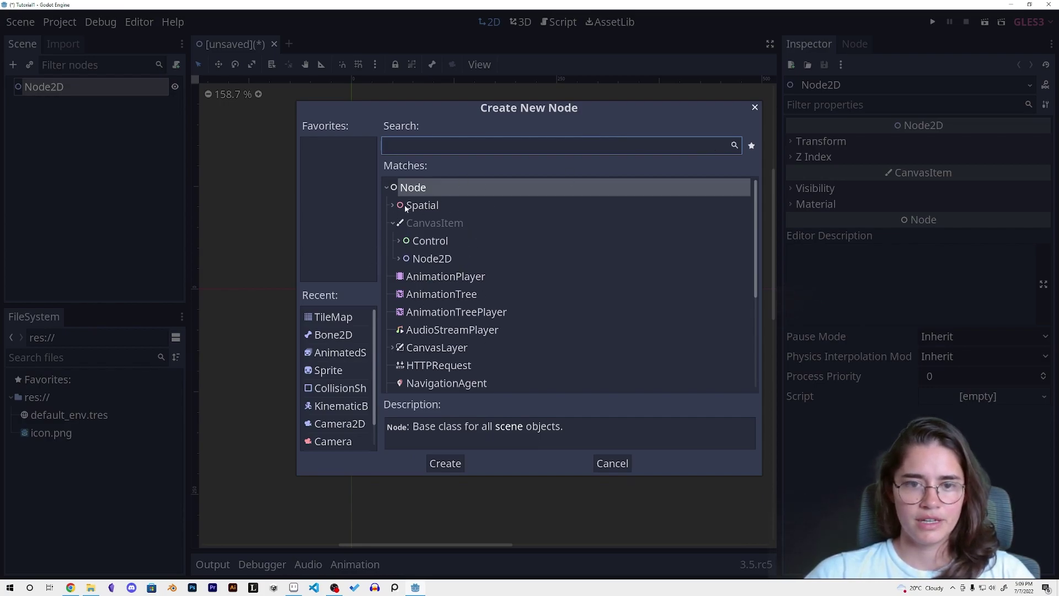
{"action": "left_click", "coordinate": [400, 241]}
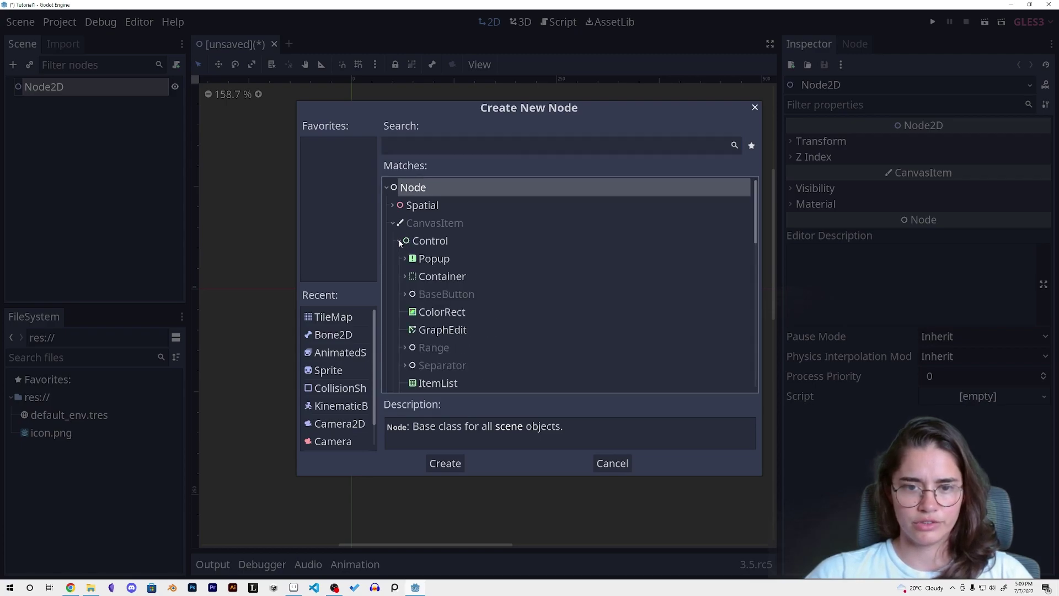
{"action": "left_click", "coordinate": [399, 241]}
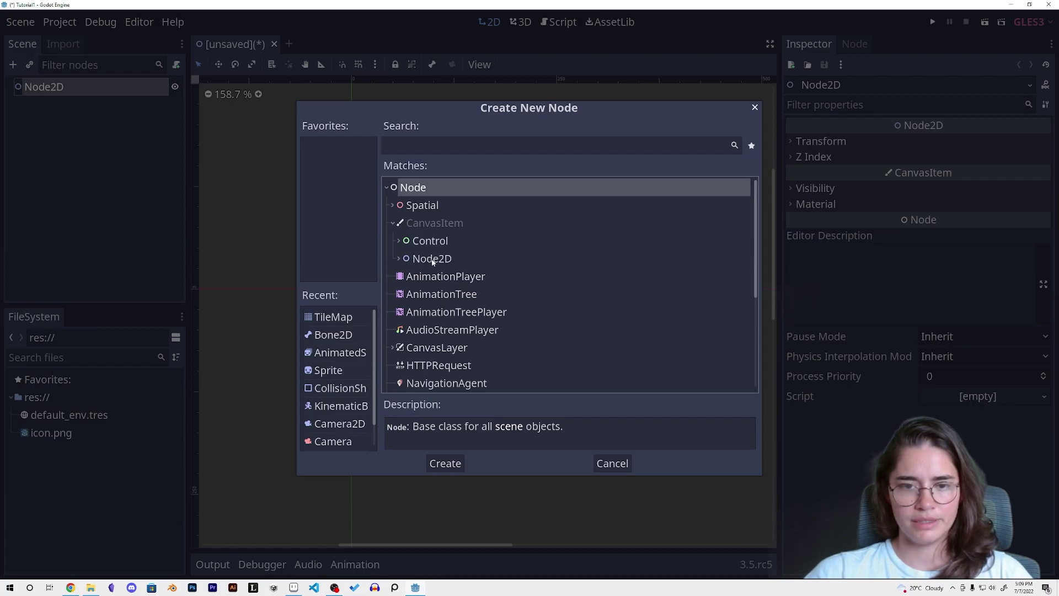
Step: Browse the node types available under Node2D and read the description of YSort
{"action": "left_click", "coordinate": [399, 259]}
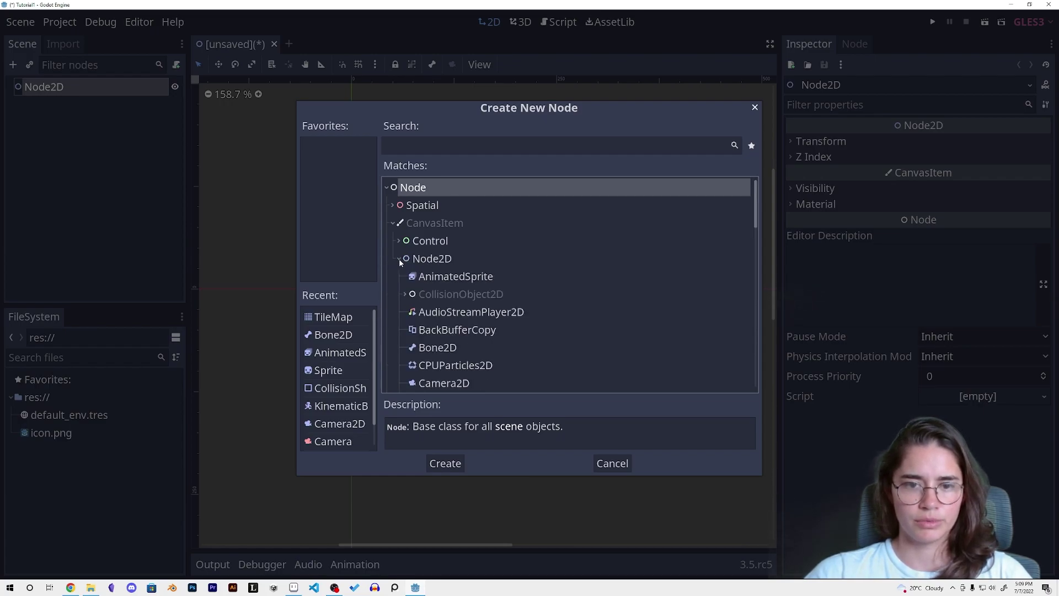
{"action": "scroll", "coordinate": [483, 340], "scroll_direction": "down", "scroll_amount": 2}
{"action": "scroll", "coordinate": [483, 341], "scroll_direction": "down", "scroll_amount": 1}
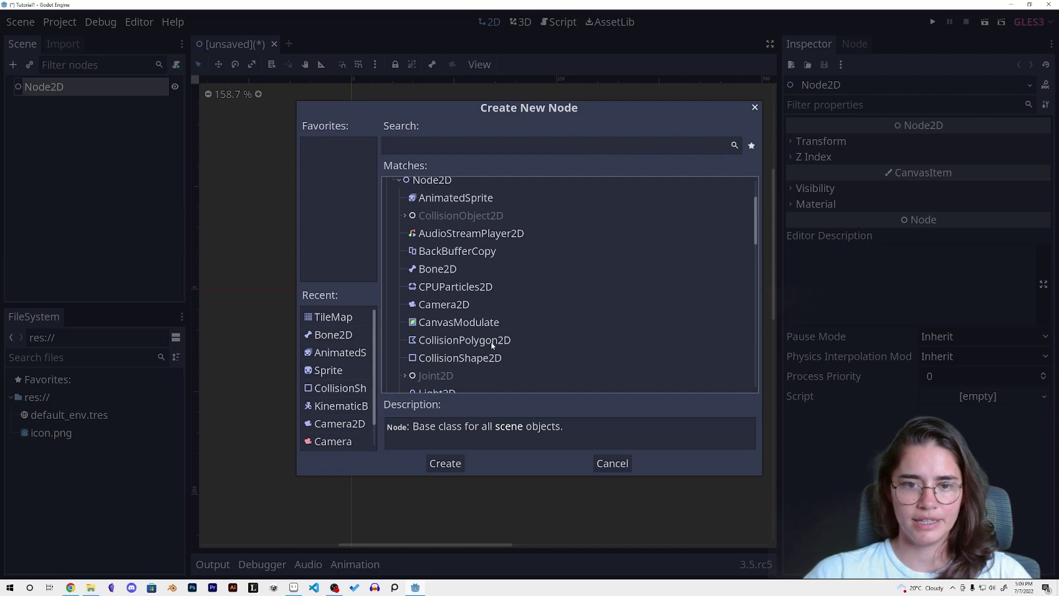
{"action": "scroll", "coordinate": [491, 342], "scroll_direction": "up", "scroll_amount": 2}
{"action": "scroll", "coordinate": [455, 334], "scroll_direction": "down", "scroll_amount": 10}
{"action": "scroll", "coordinate": [457, 336], "scroll_direction": "down", "scroll_amount": 8}
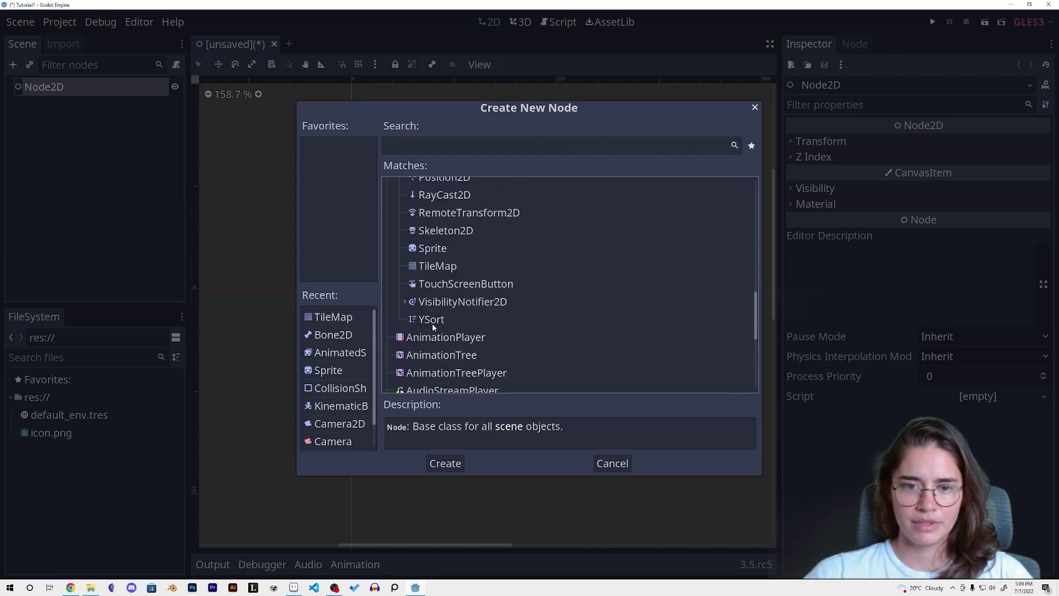
{"action": "left_click", "coordinate": [434, 326]}
{"action": "scroll", "coordinate": [478, 304], "scroll_direction": "up", "scroll_amount": 5}
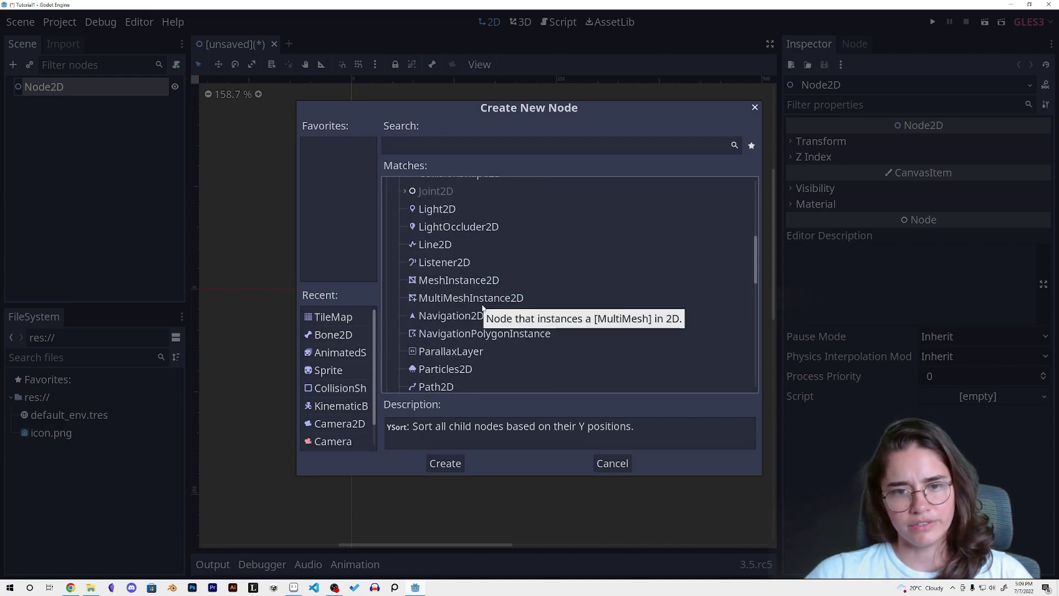
{"action": "scroll", "coordinate": [400, 275], "scroll_direction": "down", "scroll_amount": 1}
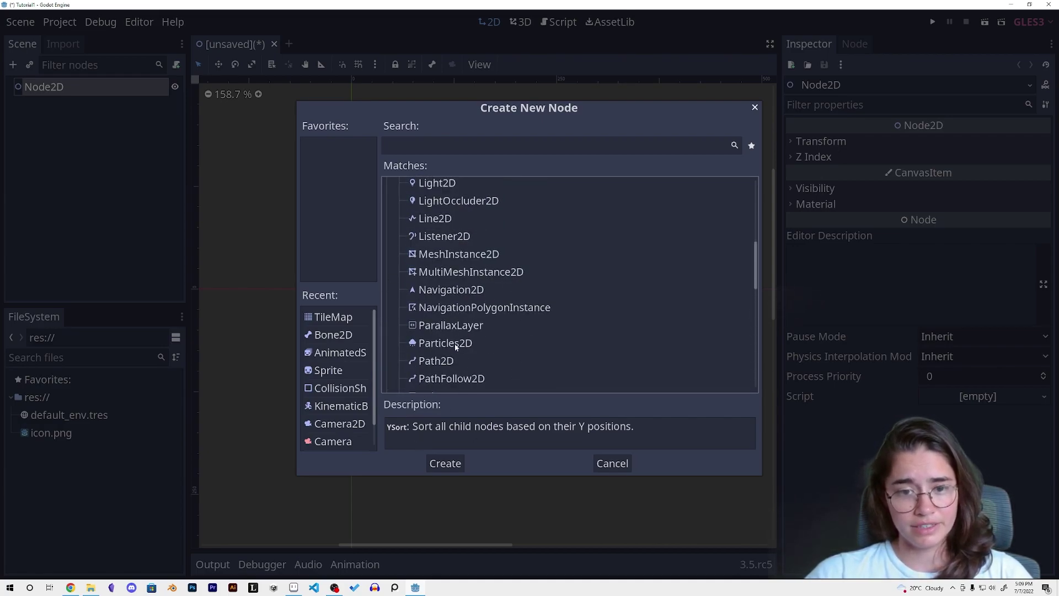
{"action": "scroll", "coordinate": [484, 338], "scroll_direction": "up", "scroll_amount": 3}
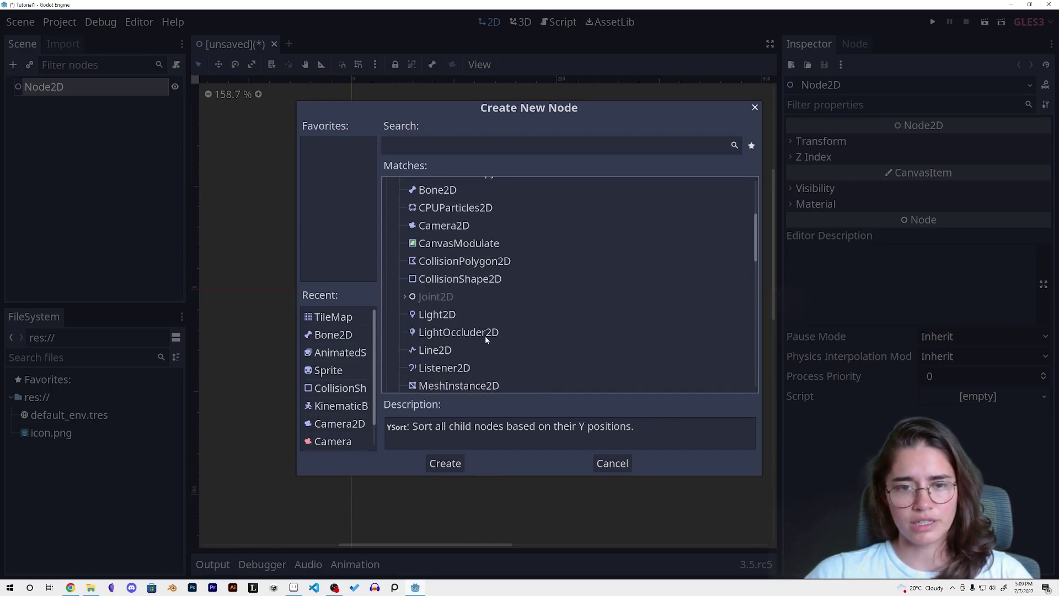
{"action": "scroll", "coordinate": [469, 348], "scroll_direction": "up", "scroll_amount": 2}
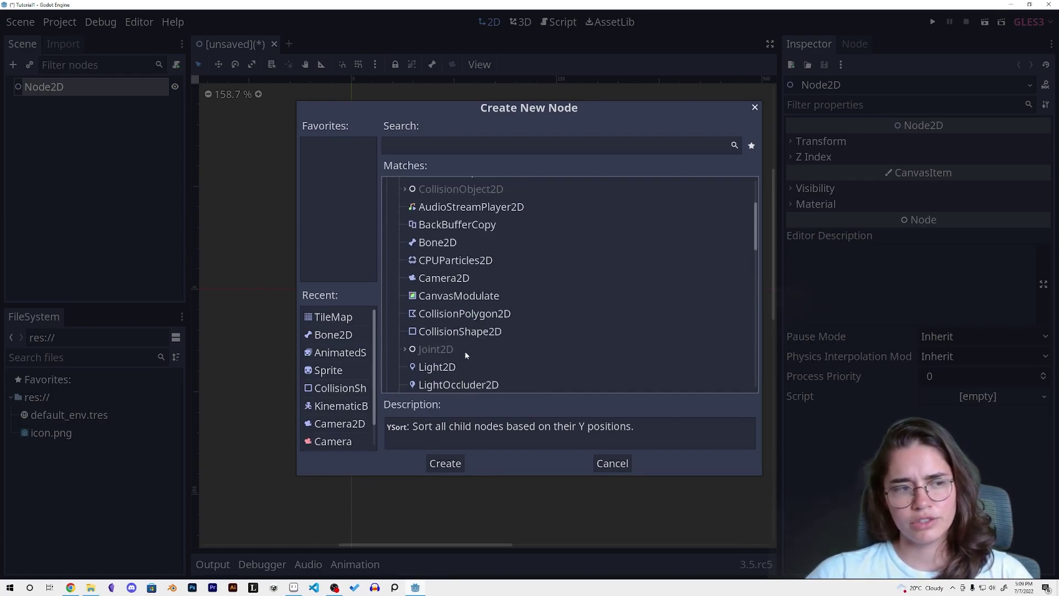
{"action": "scroll", "coordinate": [466, 356], "scroll_direction": "up", "scroll_amount": 1}
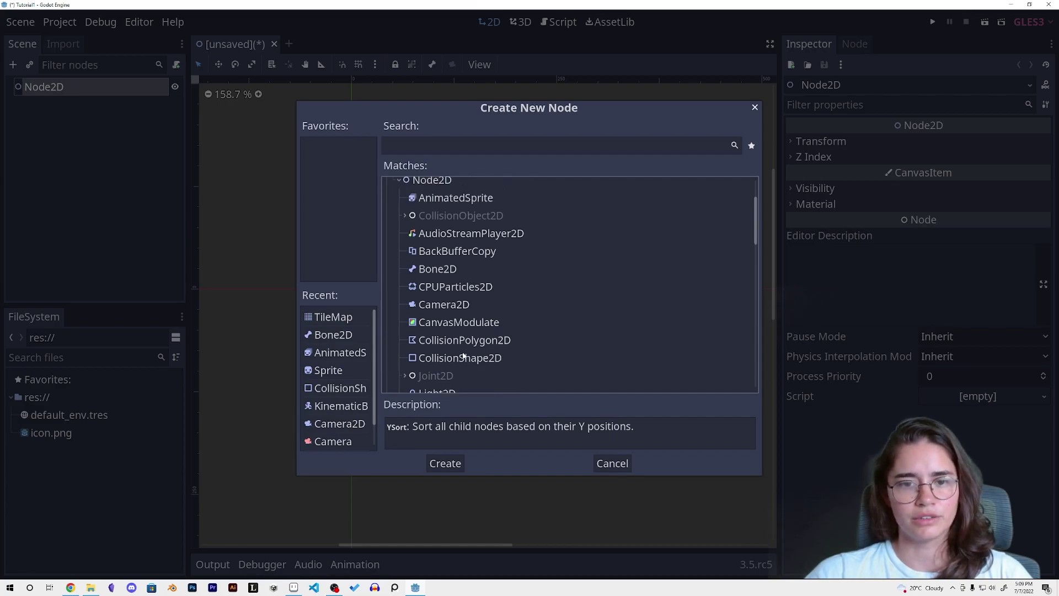
{"action": "scroll", "coordinate": [464, 356], "scroll_direction": "up", "scroll_amount": 1}
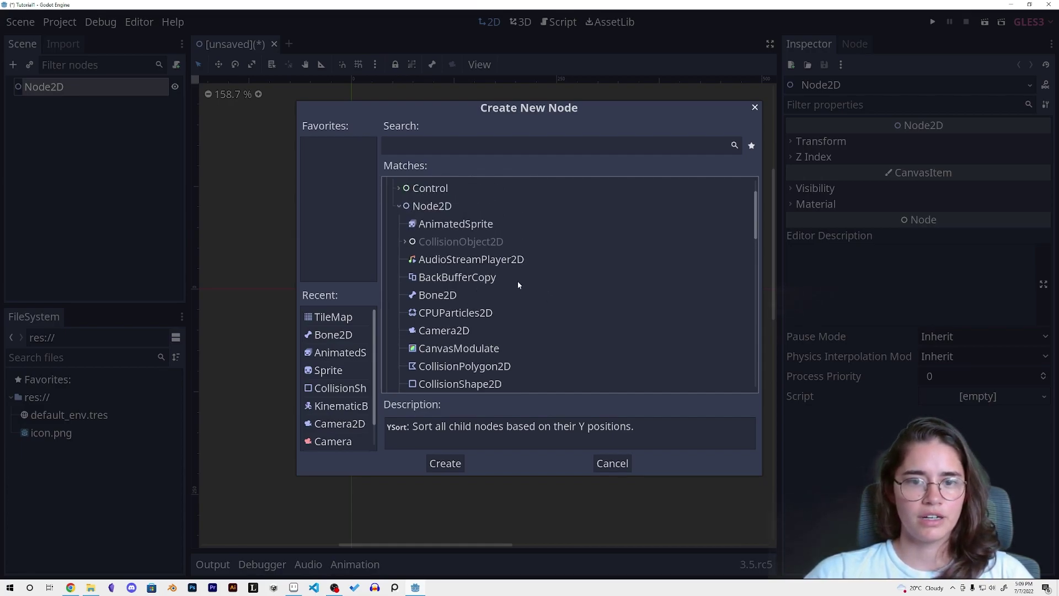
{"action": "scroll", "coordinate": [485, 320], "scroll_direction": "down", "scroll_amount": 3}
Step: Add a TileMap node as a child of the Node2D root and compare the properties of both nodes
{"action": "left_click", "coordinate": [436, 146]}
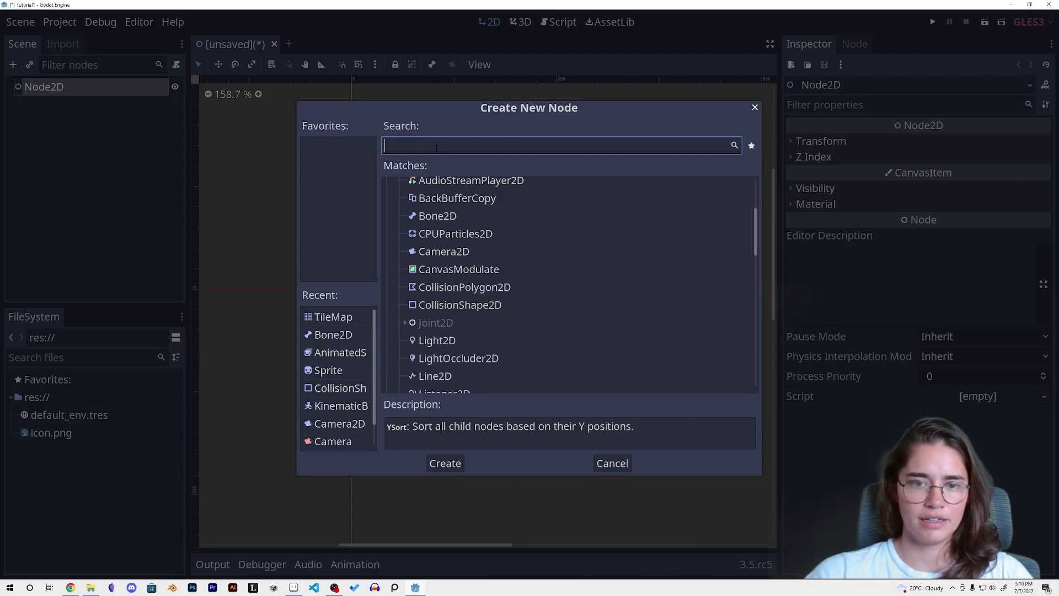
{"action": "type", "text": "tilem"}
{"action": "key", "text": "Return"}
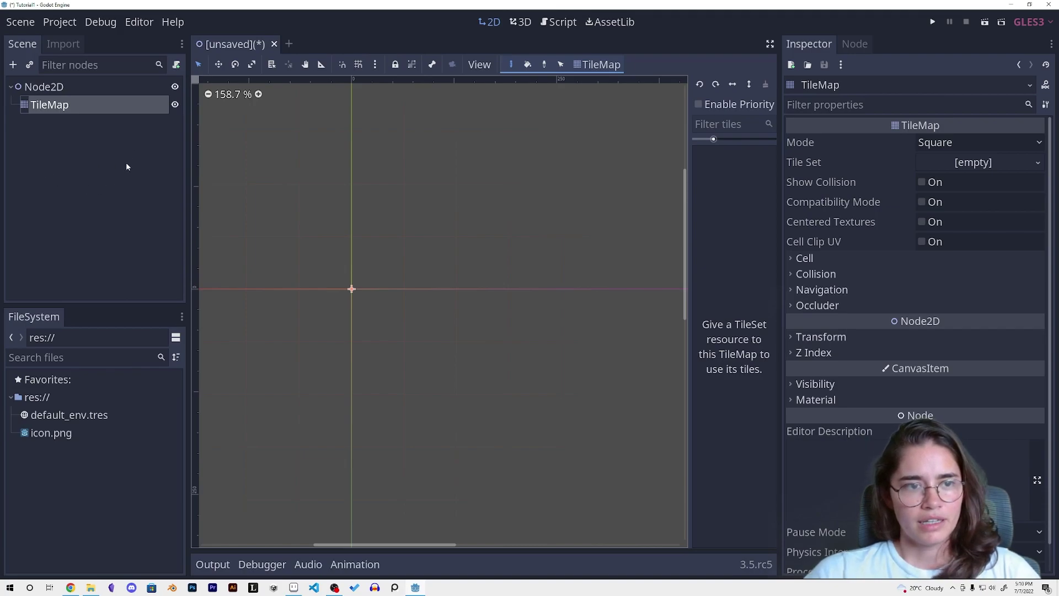
{"action": "left_click", "coordinate": [55, 88]}
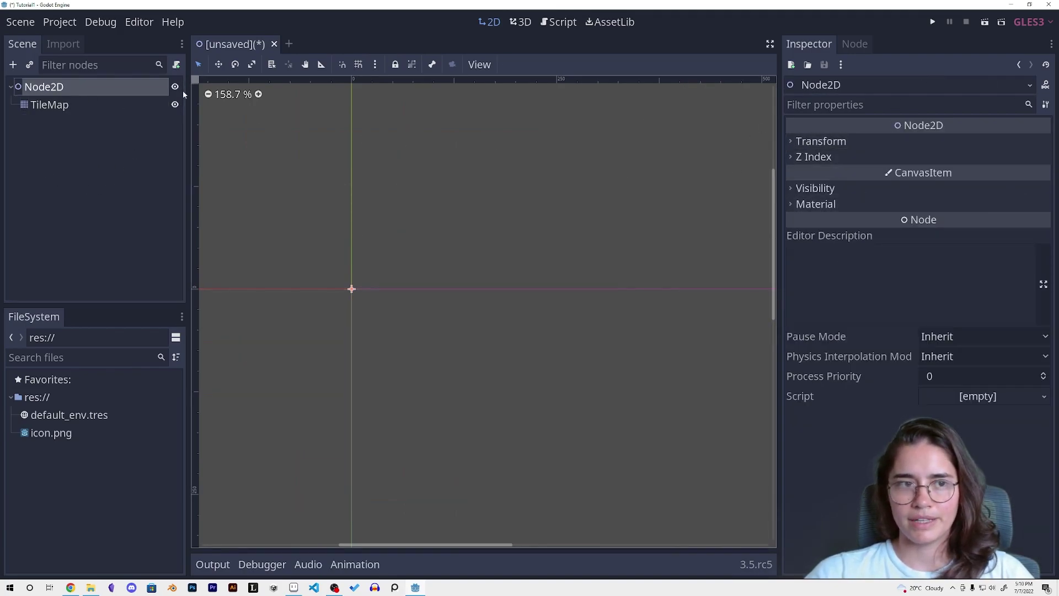
{"action": "left_click", "coordinate": [85, 108]}
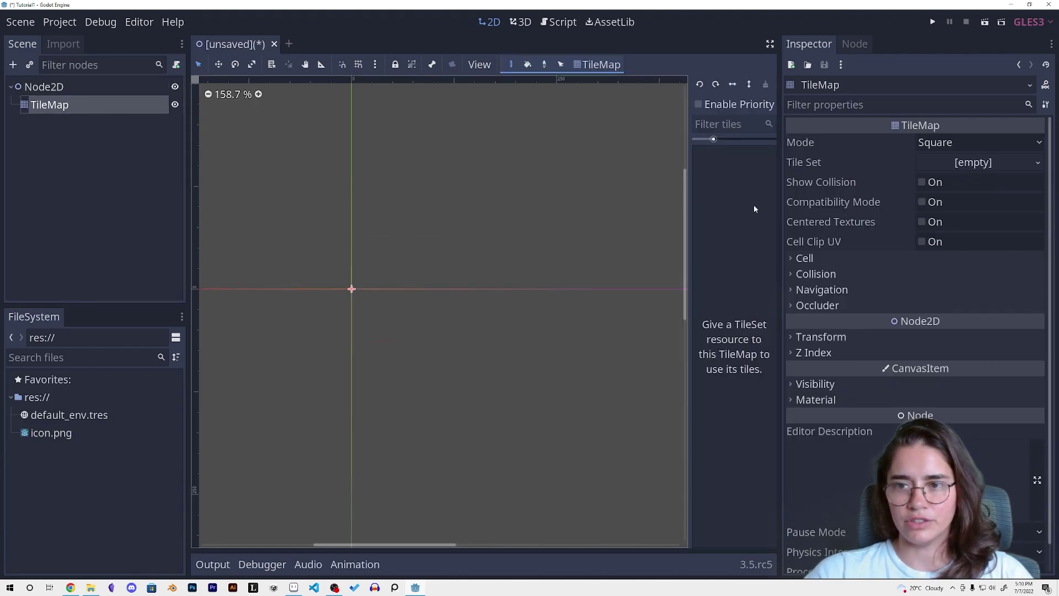
Step: Add an AnimatedSprite from the Node2D category as another child of the root node
{"action": "right_click", "coordinate": [46, 90]}
{"action": "left_click", "coordinate": [78, 108]}
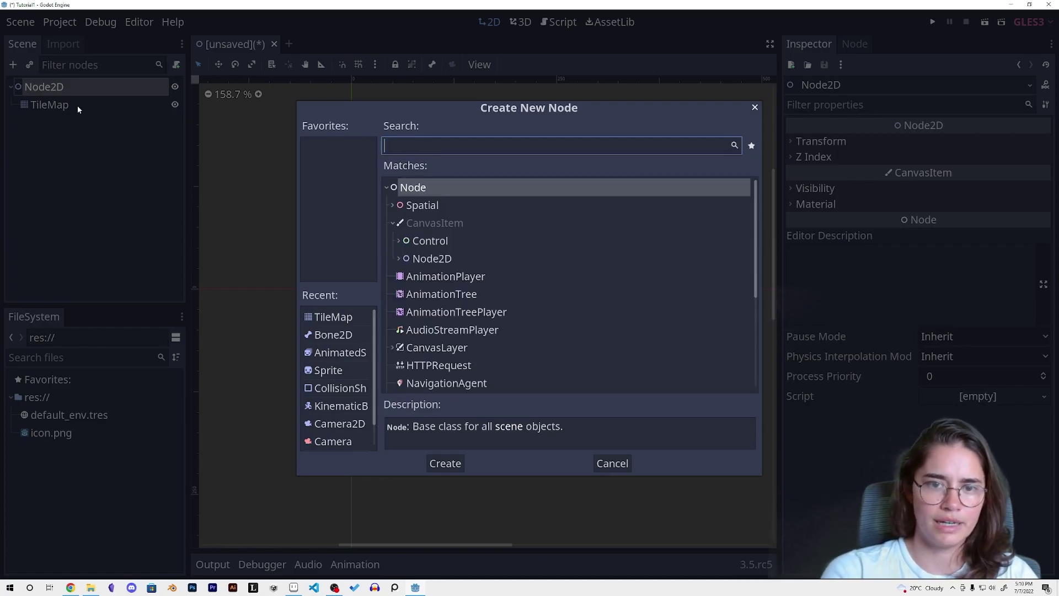
{"action": "left_click", "coordinate": [398, 259]}
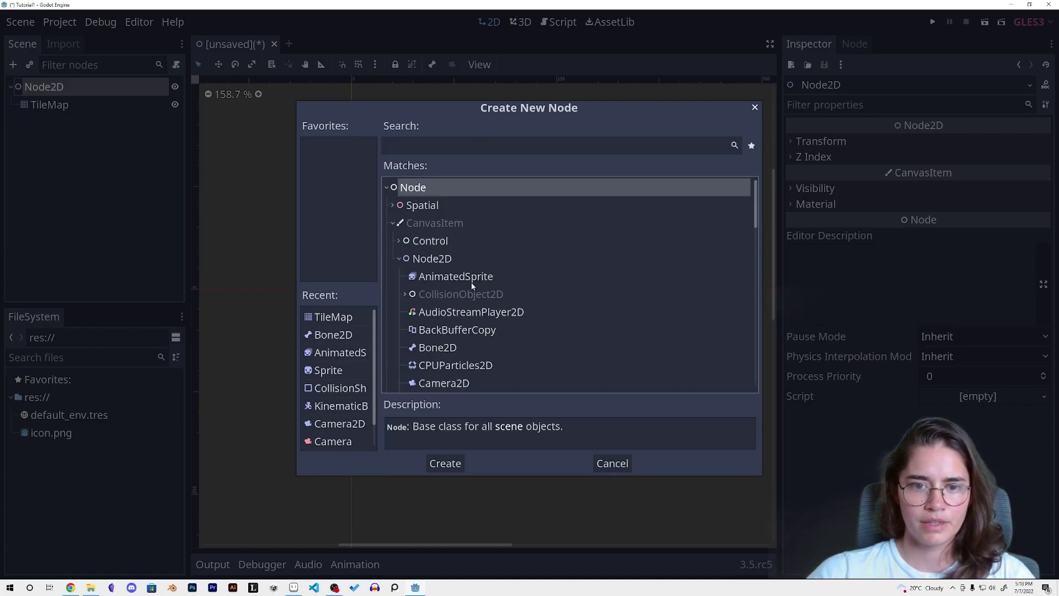
{"action": "double_click", "coordinate": [488, 280]}
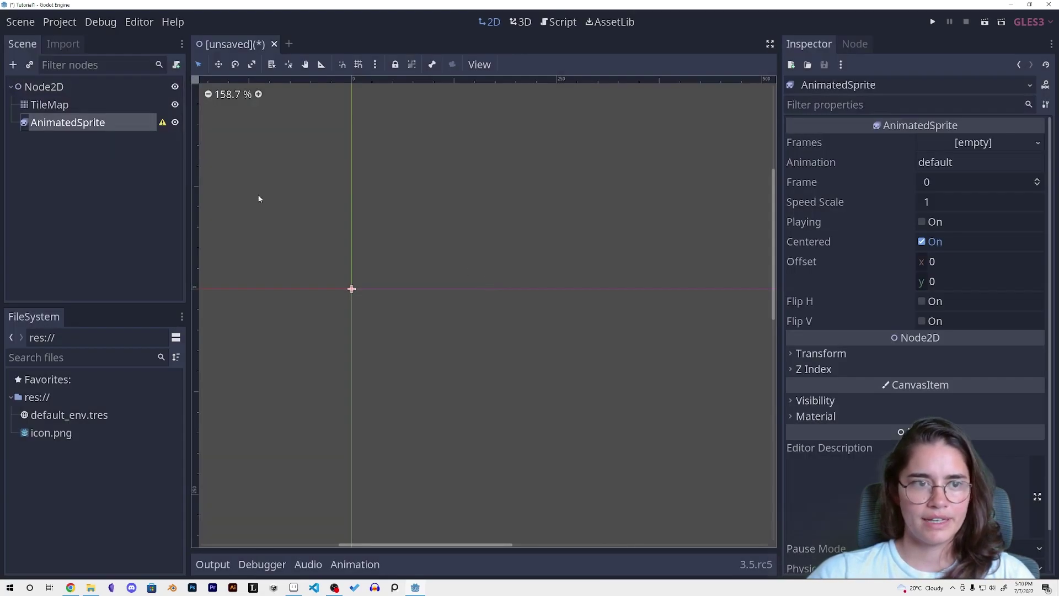
Step: Add a Node2D as a child of the AnimatedSprite node
{"action": "left_click", "coordinate": [48, 88]}
{"action": "left_click", "coordinate": [35, 117]}
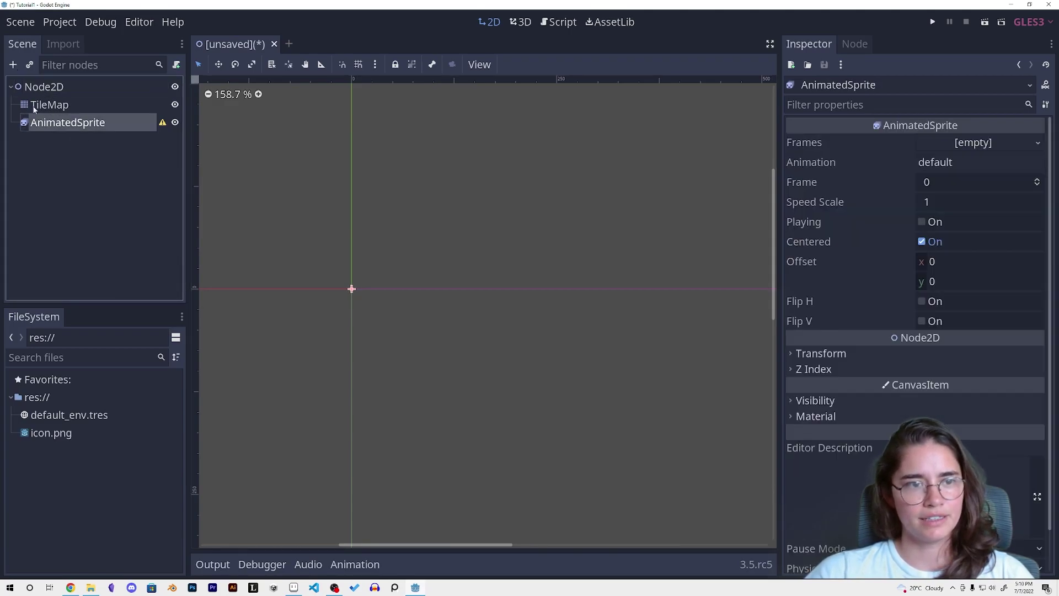
{"action": "left_click", "coordinate": [12, 64]}
{"action": "double_click", "coordinate": [441, 259]}
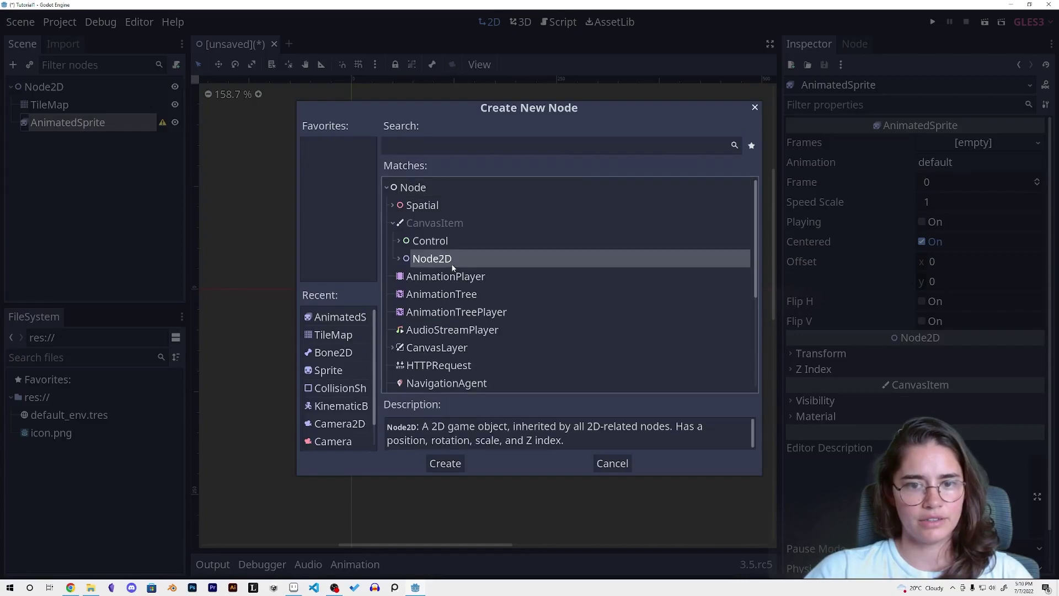
{"action": "left_click", "coordinate": [49, 124]}
{"action": "left_click", "coordinate": [17, 123]}
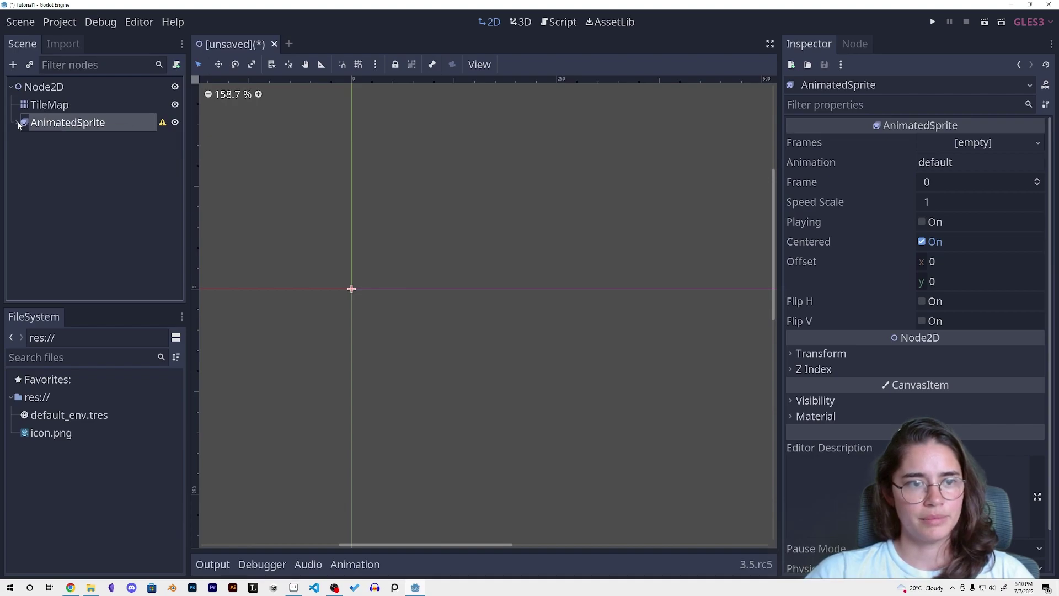
Step: Expand the AnimatedSprite branch and move the nested Node2D directly under the root, reordering the sibling nodes
{"action": "left_click", "coordinate": [10, 86]}
{"action": "left_click", "coordinate": [11, 88]}
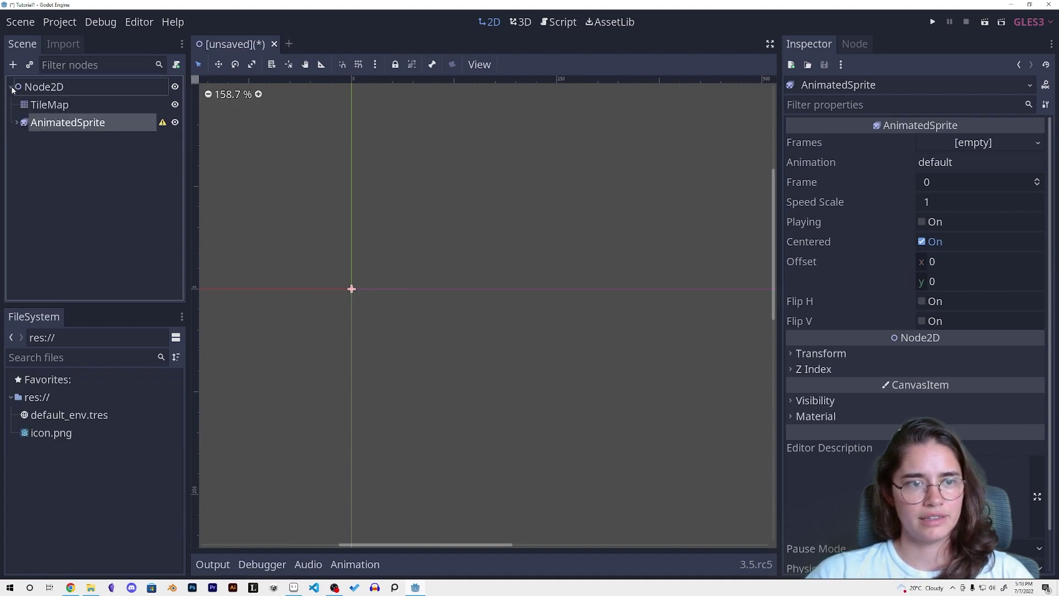
{"action": "left_click", "coordinate": [17, 122]}
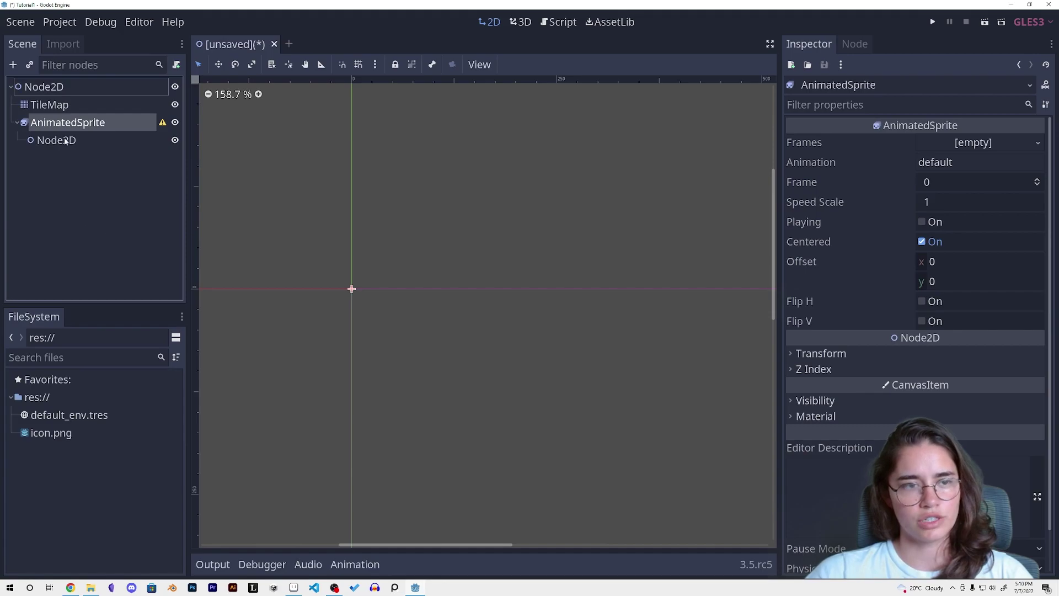
{"action": "left_click_drag", "start_coordinate": [45, 125], "coordinate": [70, 108]}
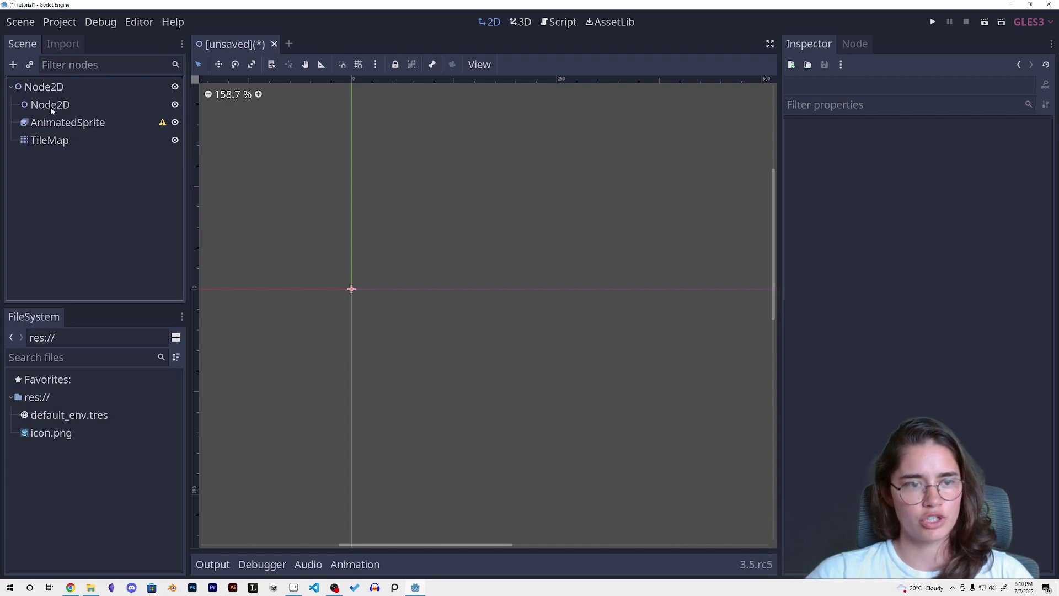
Step: Delete the child Node2D and the AnimatedSprite, leaving only the TileMap under the root node
{"action": "left_click", "coordinate": [51, 105]}
{"action": "left_click", "coordinate": [53, 118], "text": "shift"}
{"action": "right_click", "coordinate": [53, 115]}
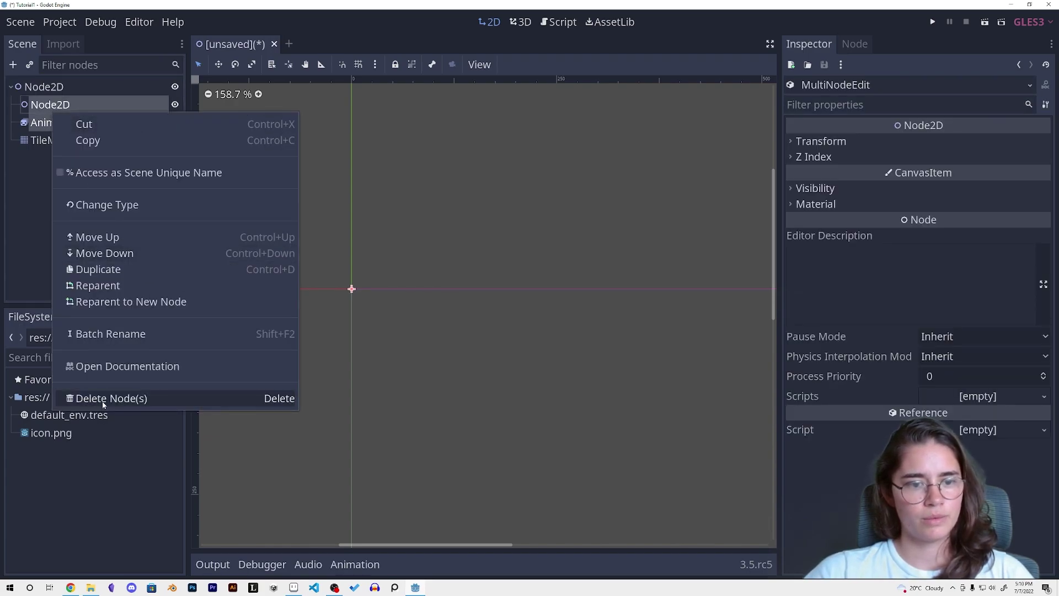
{"action": "left_click", "coordinate": [109, 398]}
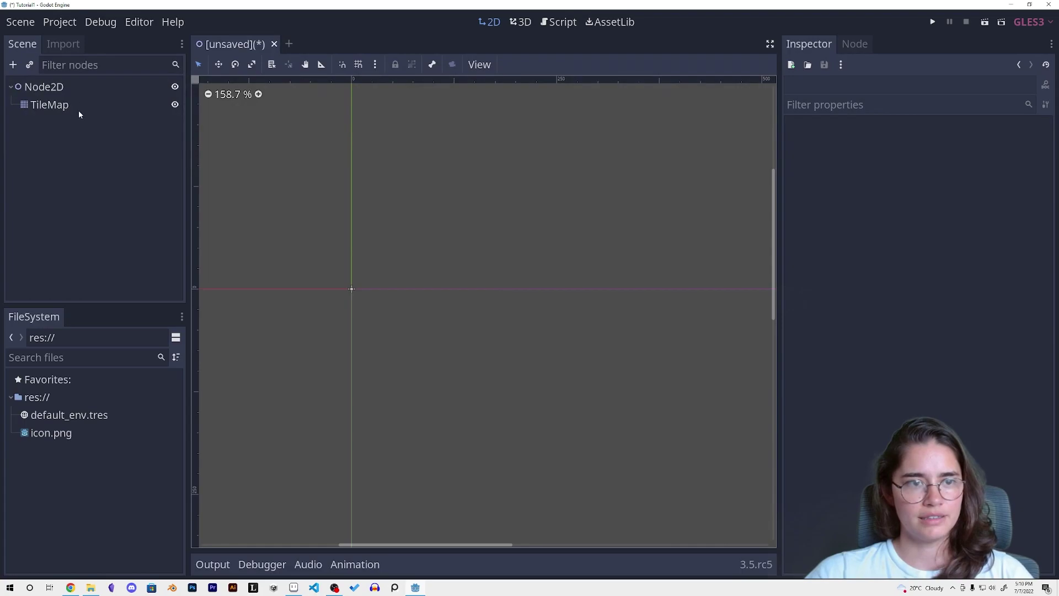
Step: Create a new TileSet resource for the TileMap's Tile Set property and open it for editing
{"action": "left_click", "coordinate": [55, 106]}
{"action": "scroll", "coordinate": [411, 326], "scroll_direction": "up", "scroll_amount": 3}
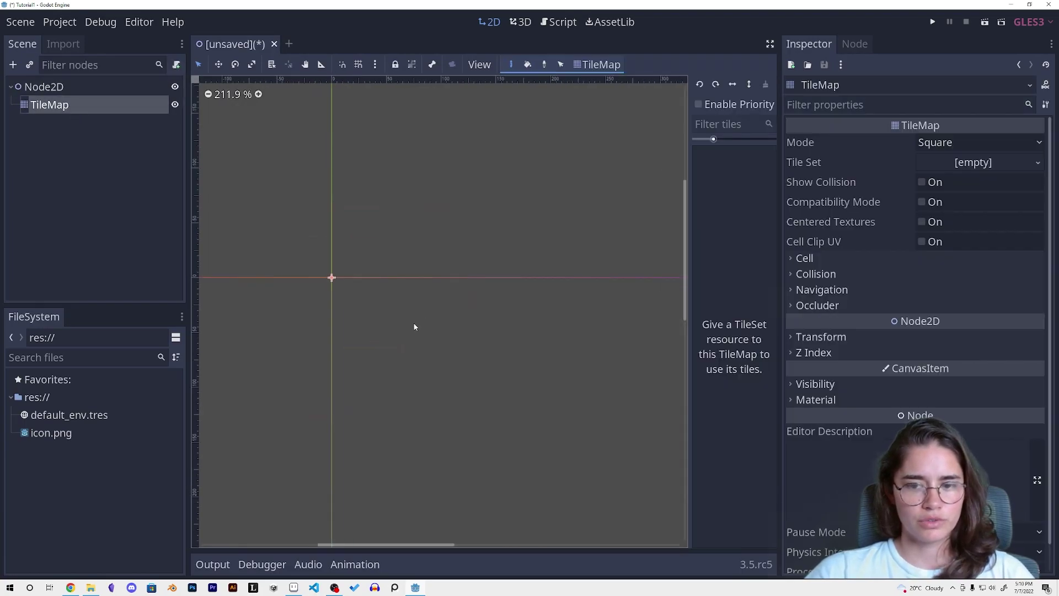
{"action": "middle_click_drag", "start_coordinate": [545, 359], "coordinate": [434, 340]}
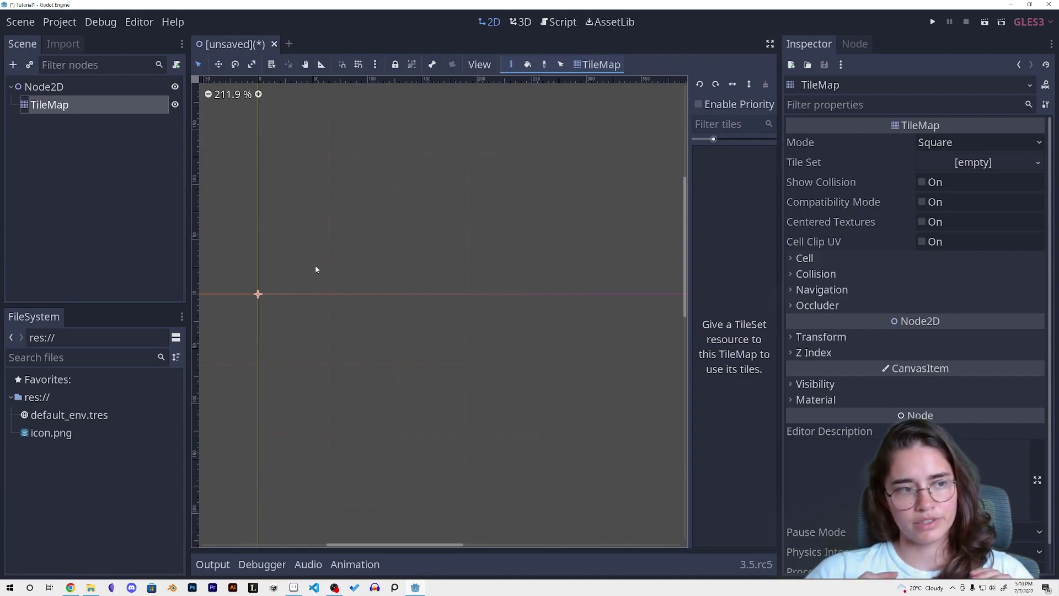
{"action": "scroll", "coordinate": [323, 293], "scroll_direction": "up", "scroll_amount": 1}
{"action": "middle_click_drag", "start_coordinate": [323, 293], "coordinate": [380, 307]}
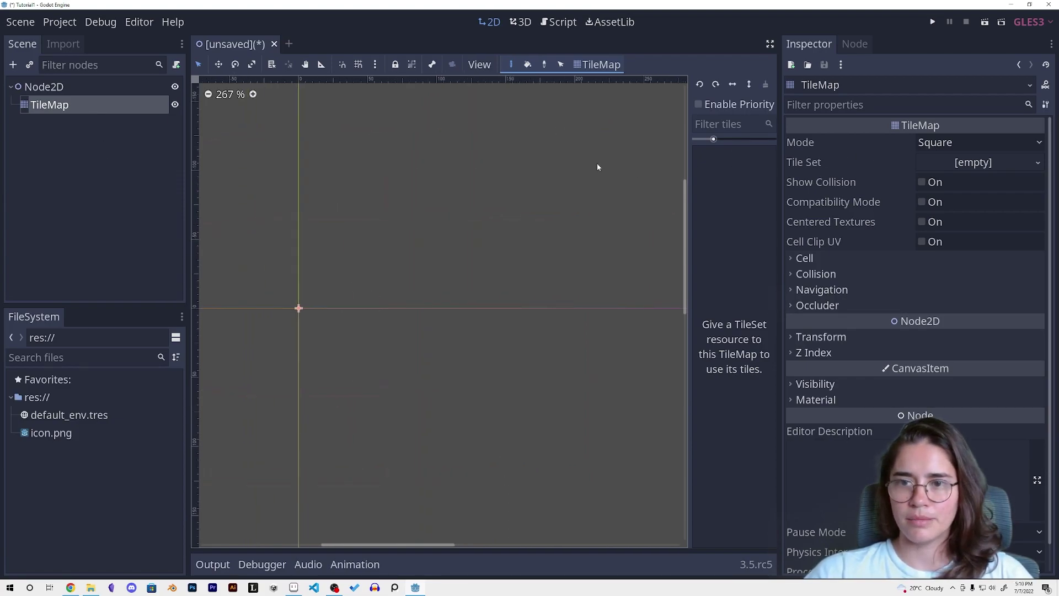
{"action": "left_click", "coordinate": [806, 163]}
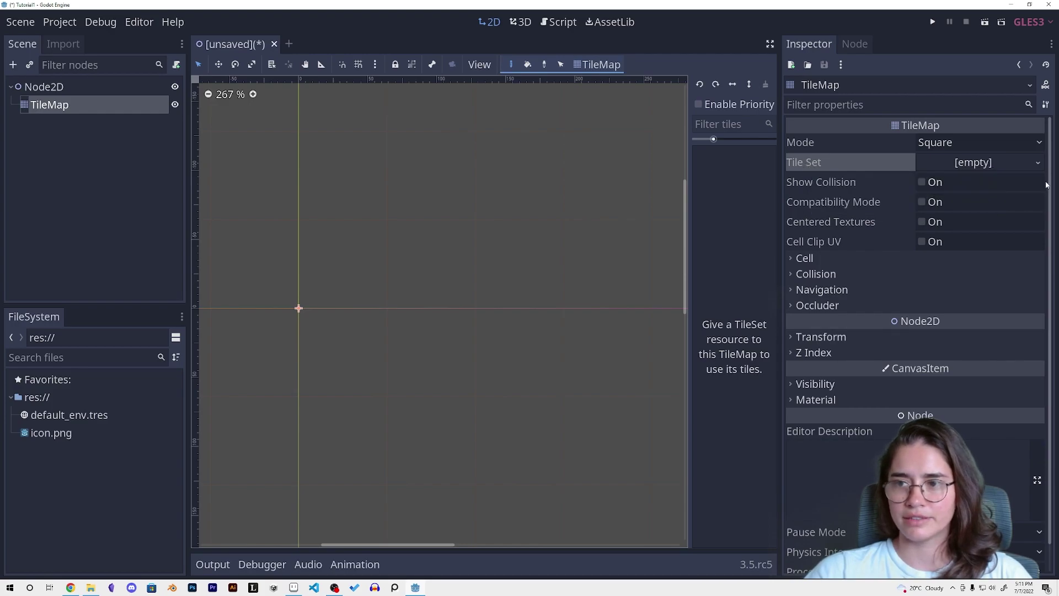
{"action": "left_click", "coordinate": [1039, 164]}
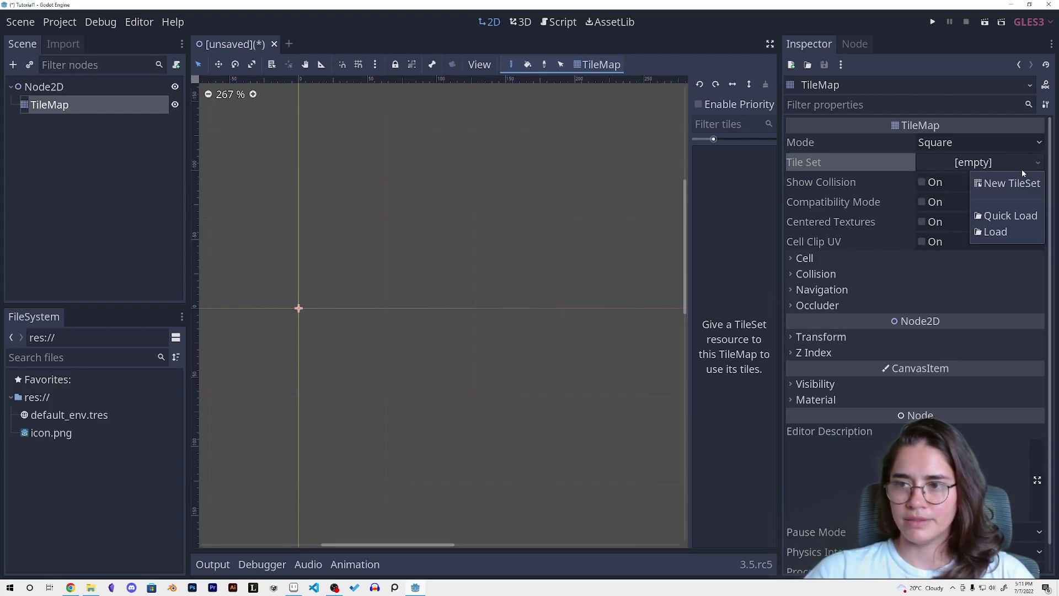
{"action": "left_click", "coordinate": [1000, 185]}
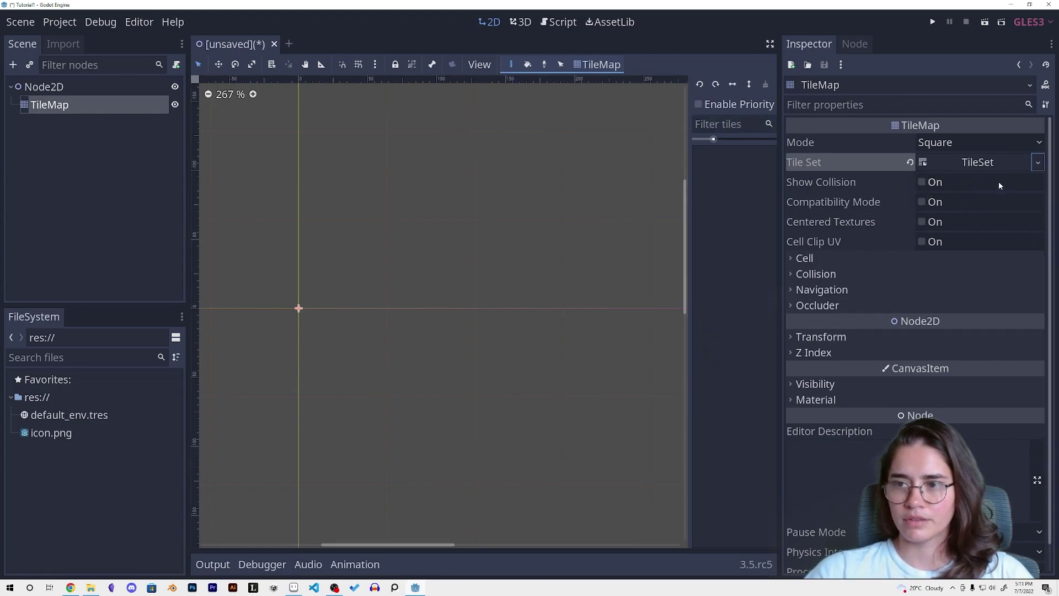
{"action": "left_click", "coordinate": [982, 164]}
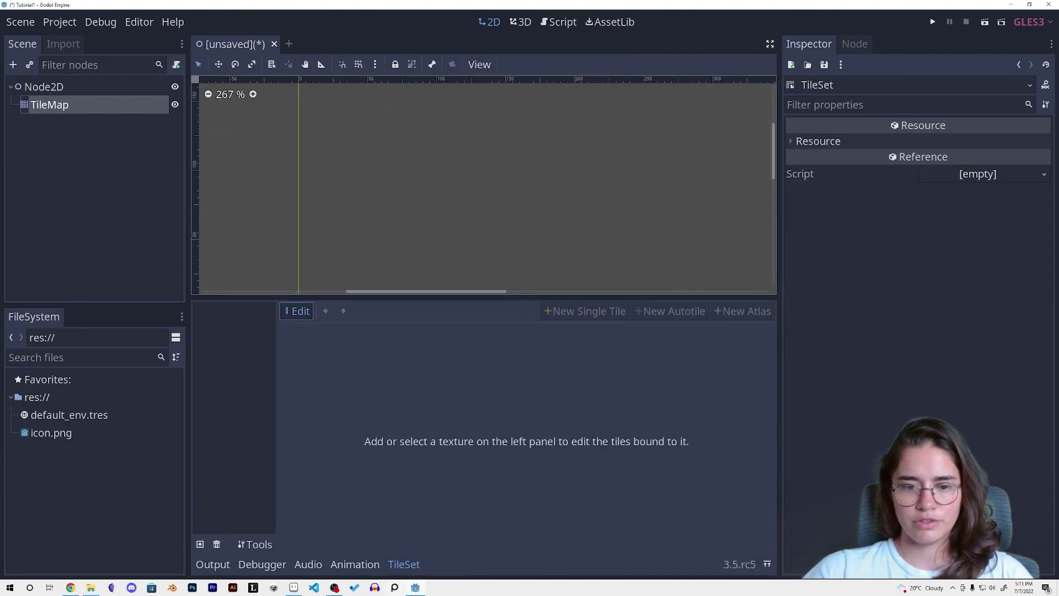
Step: Look over the output log, debugger, audio and animation editors, and return to the TileSet editor
{"action": "left_click", "coordinate": [213, 564]}
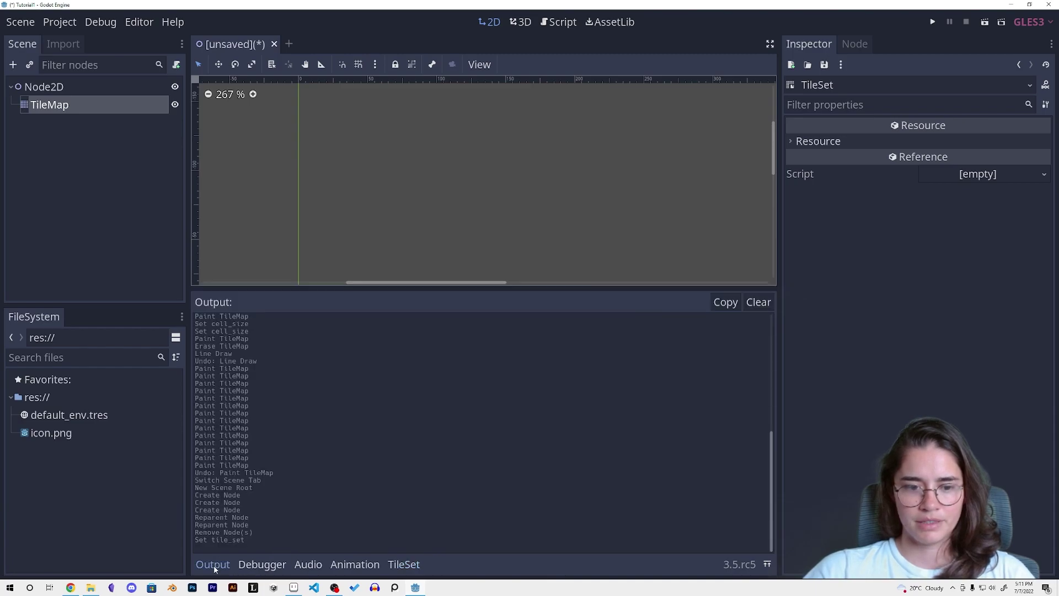
{"action": "left_click", "coordinate": [262, 564]}
{"action": "left_click", "coordinate": [308, 564]}
{"action": "left_click", "coordinate": [355, 564]}
{"action": "left_click", "coordinate": [404, 564]}
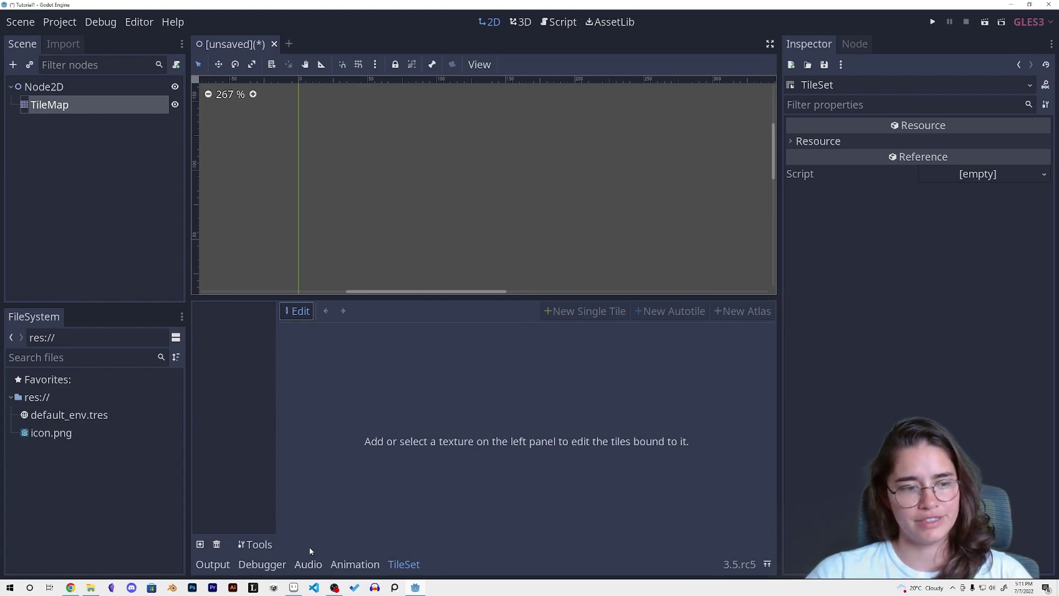
Step: Switch to Aseprite and create a new RGBA sprite, 128 px wide and 128 px high, with a transparent background
{"action": "left_click", "coordinate": [294, 587]}
{"action": "left_click", "coordinate": [9, 14]}
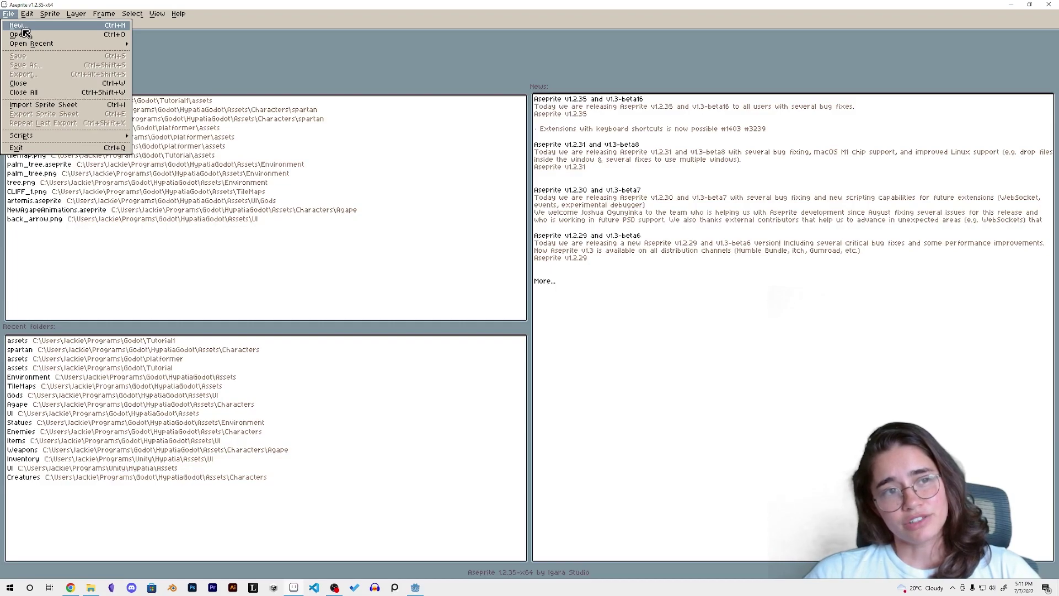
{"action": "left_click", "coordinate": [24, 27]}
{"action": "type", "text": "128"}
{"action": "left_click", "coordinate": [523, 246]}
{"action": "left_click_drag", "start_coordinate": [523, 246], "coordinate": [482, 246]}
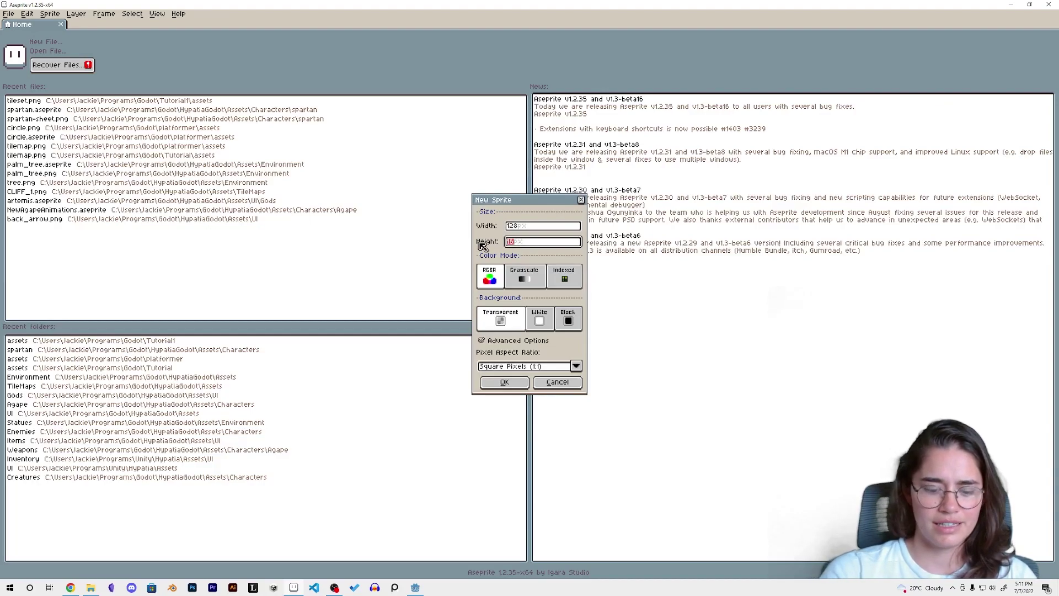
{"action": "type", "text": "128"}
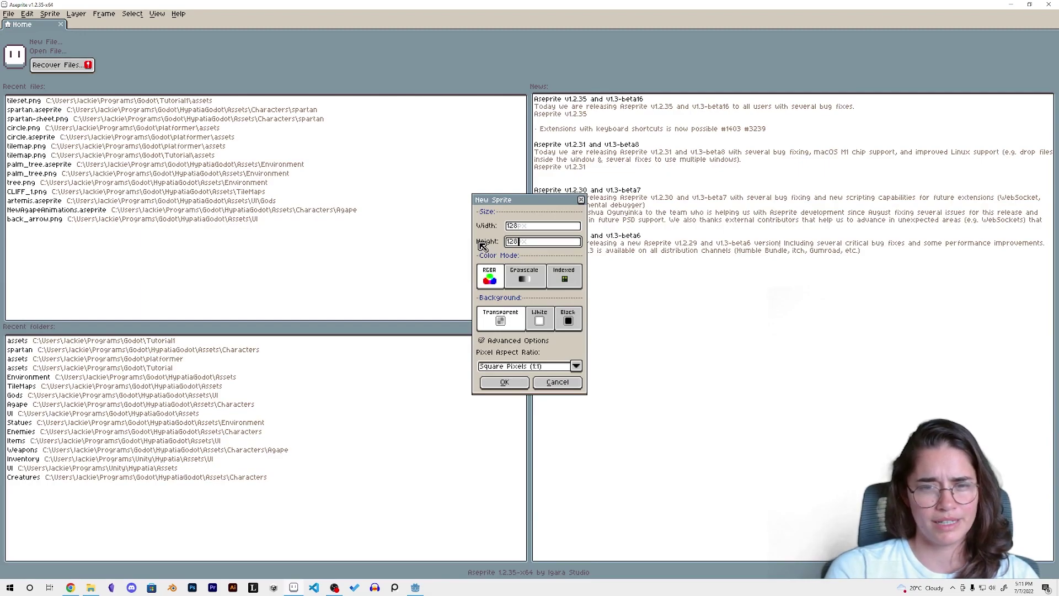
{"action": "key", "text": "Return"}
Step: Try selecting individual 16 × 16 px grid cells and leave the canvas's top-left cell selected
{"action": "middle_click_drag", "start_coordinate": [669, 244], "coordinate": [499, 238]}
{"action": "scroll", "coordinate": [499, 238], "scroll_direction": "up", "scroll_amount": 2}
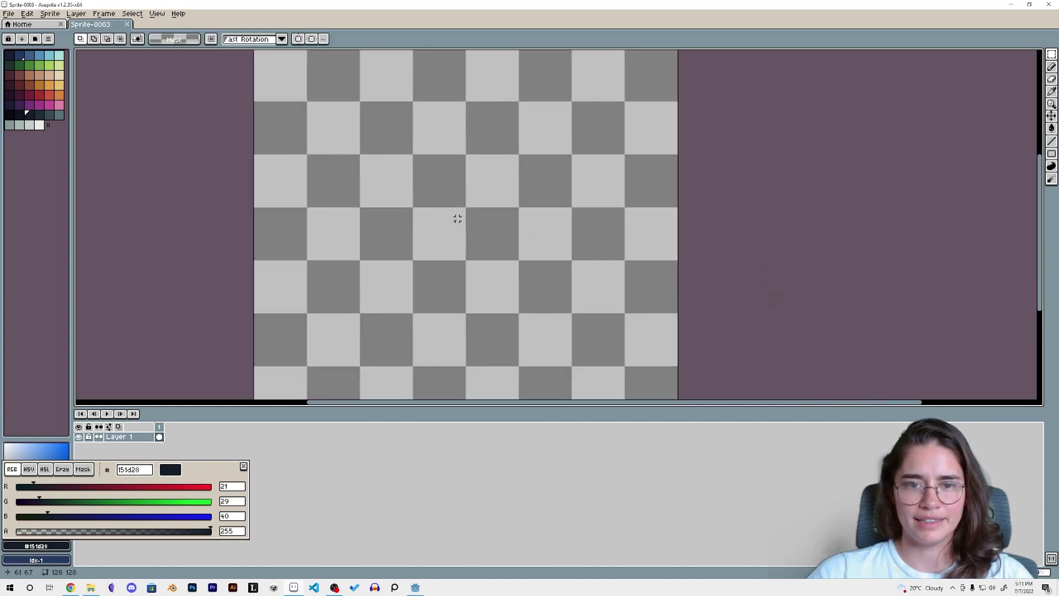
{"action": "left_click", "coordinate": [341, 161]}
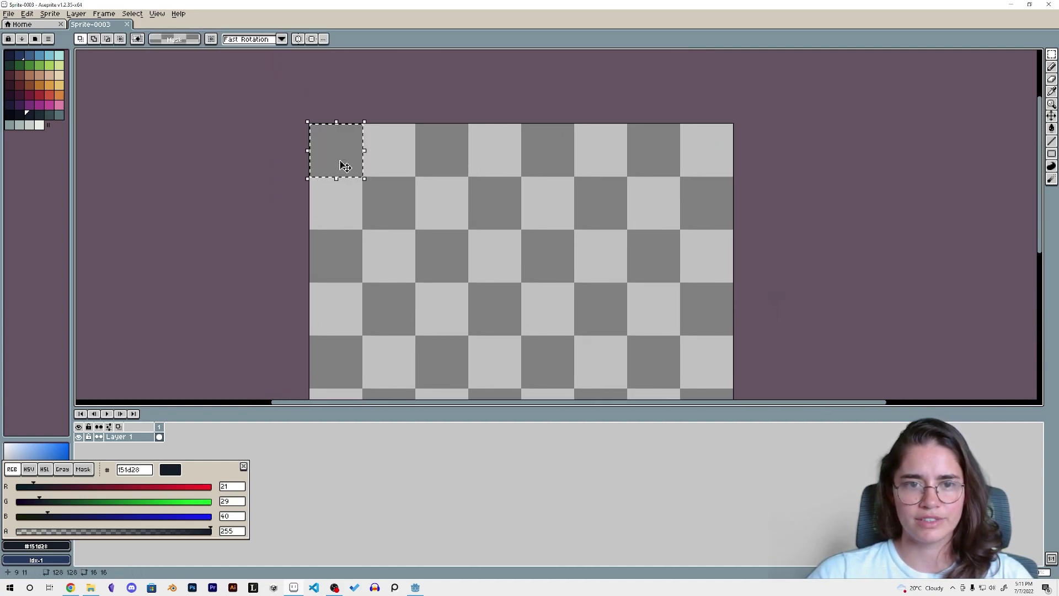
{"action": "left_click", "coordinate": [379, 203]}
{"action": "double_click", "coordinate": [328, 204]}
{"action": "double_click", "coordinate": [393, 138]}
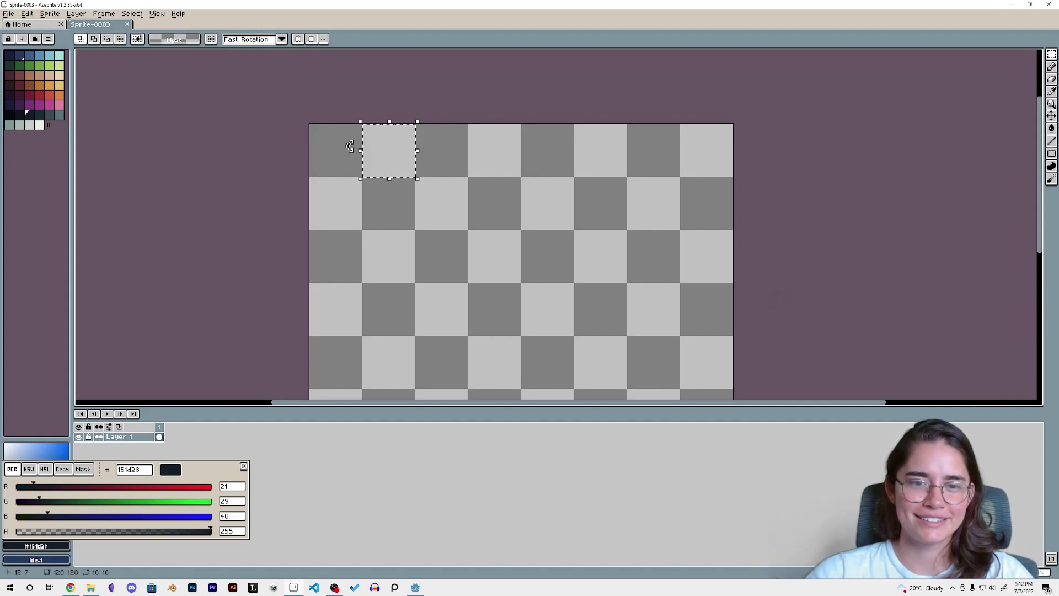
{"action": "left_click", "coordinate": [324, 159]}
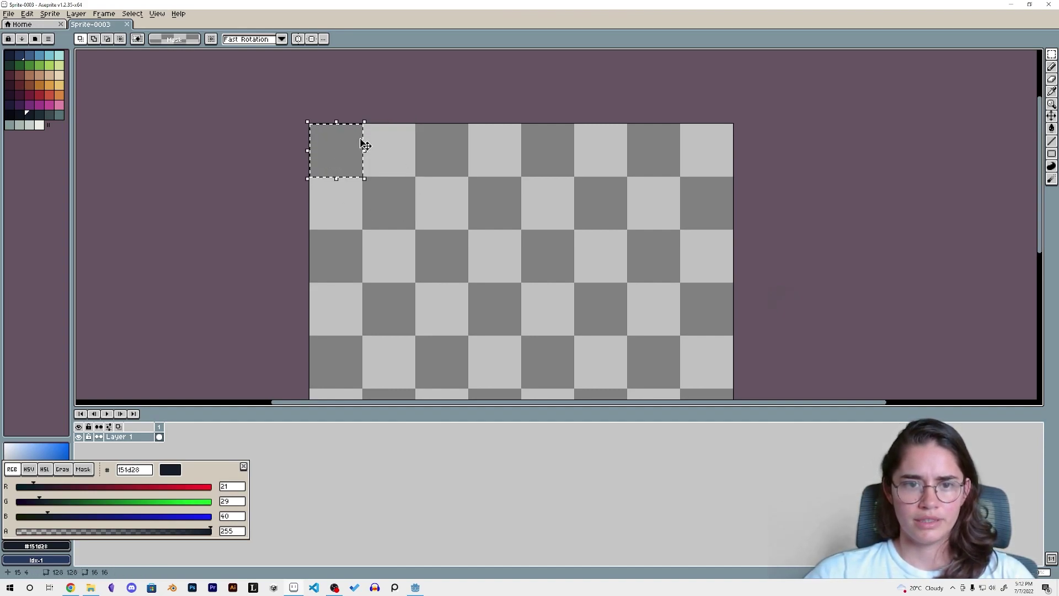
Step: Look over the palette presets and fill the selected top-left cell with dark red 752438 from the current palette
{"action": "scroll", "coordinate": [355, 144], "scroll_direction": "up", "scroll_amount": 4}
{"action": "key", "text": "space"}
{"action": "left_click_drag", "start_coordinate": [301, 176], "coordinate": [405, 221]}
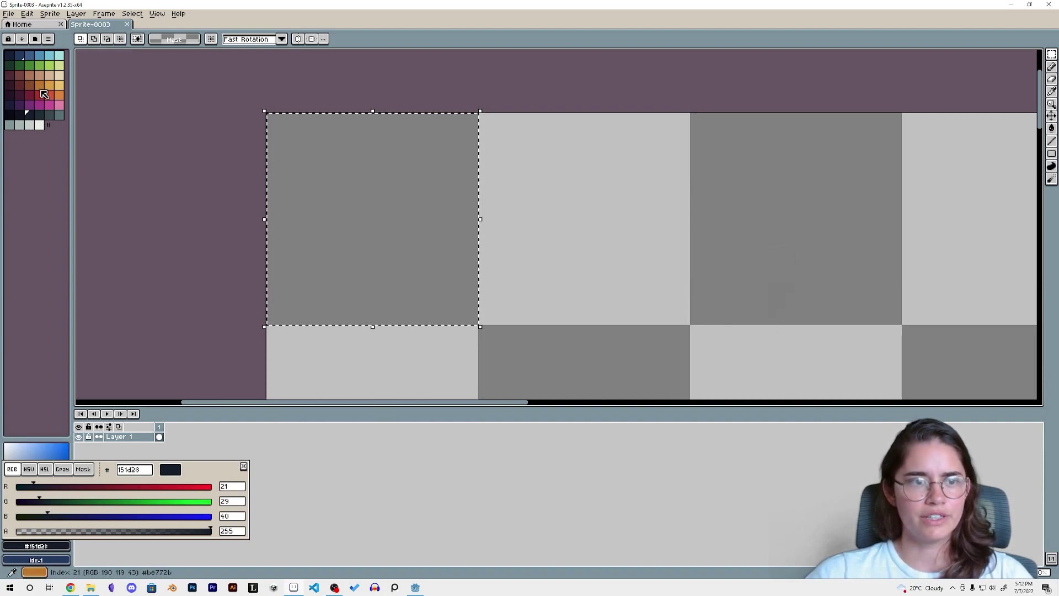
{"action": "left_click", "coordinate": [32, 96]}
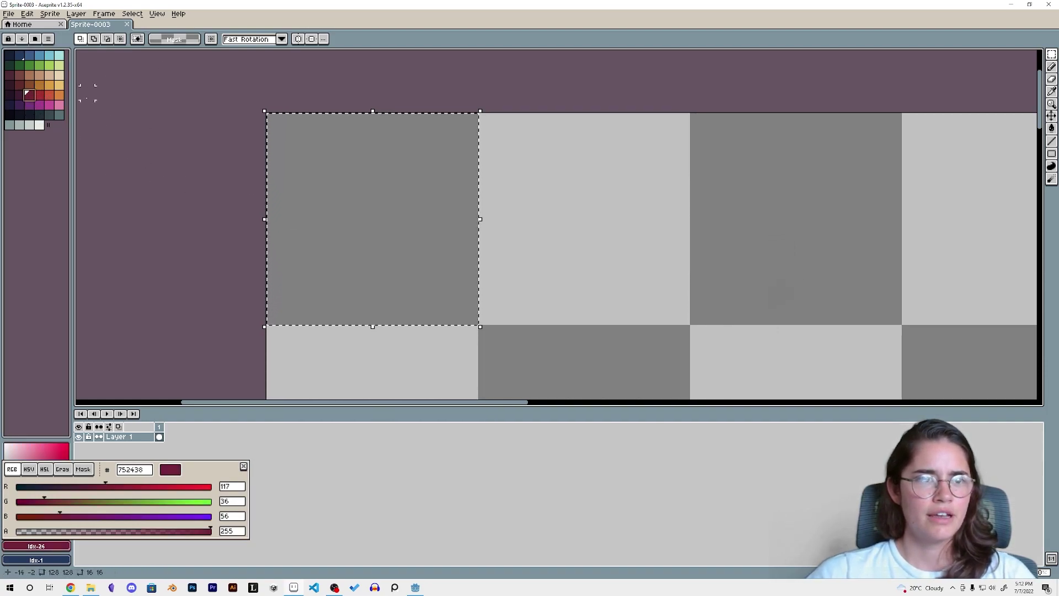
{"action": "left_click", "coordinate": [35, 40]}
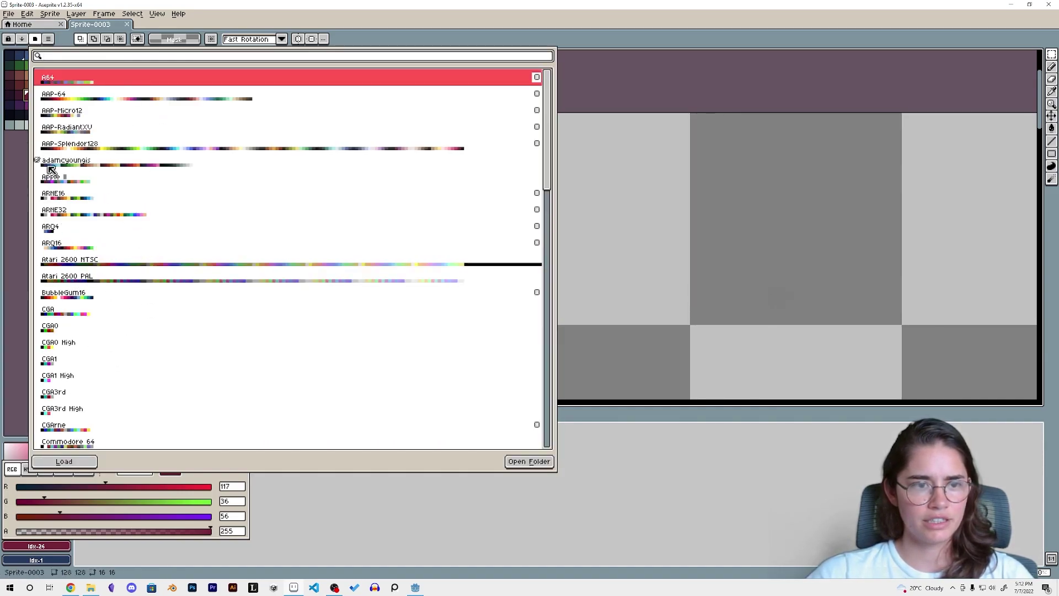
{"action": "left_click", "coordinate": [19, 152]}
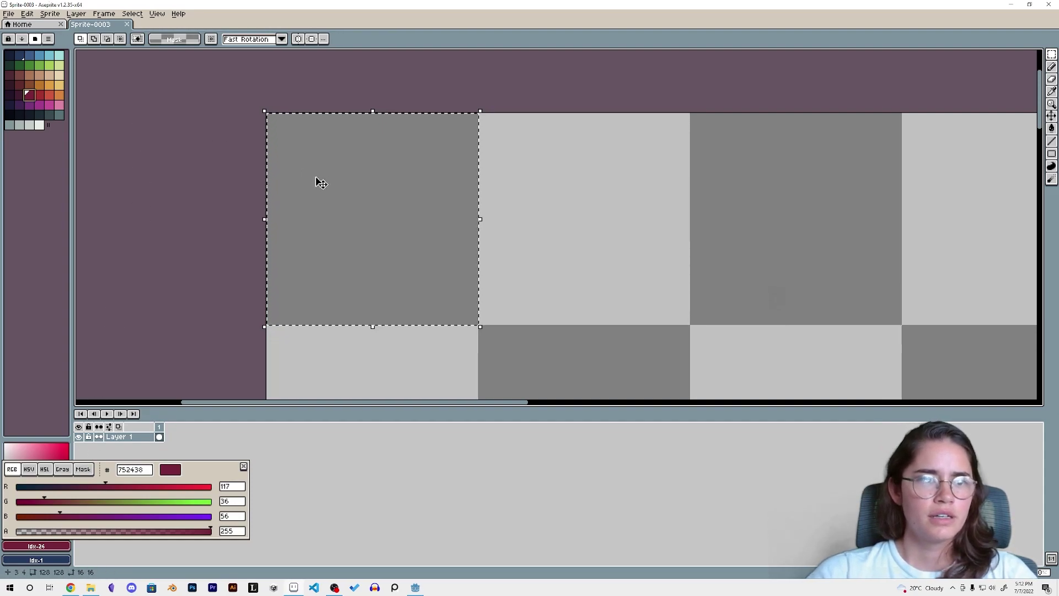
{"action": "key", "text": "g"}
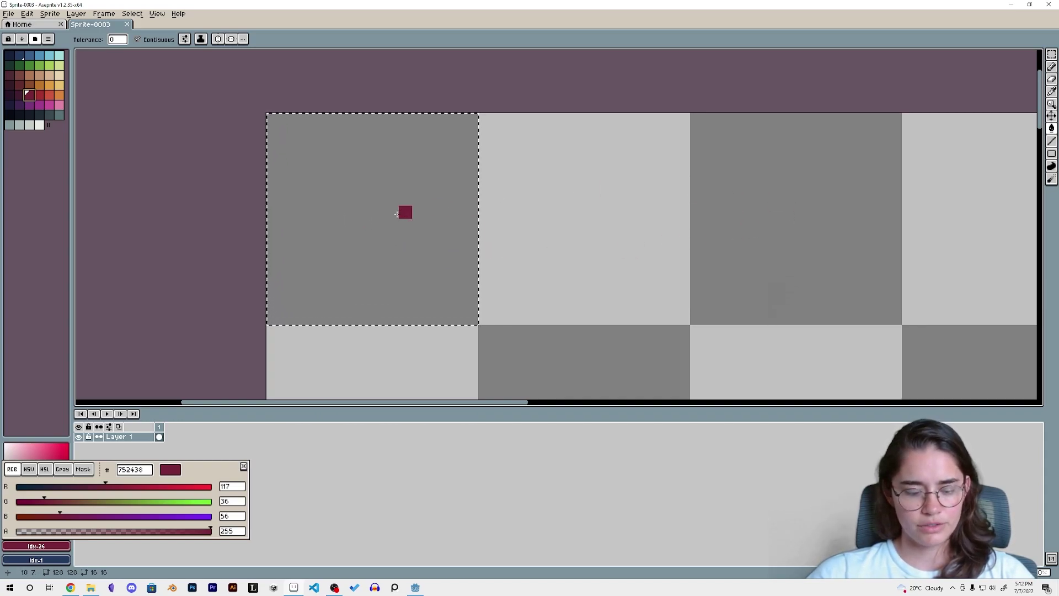
{"action": "key", "text": "g"}
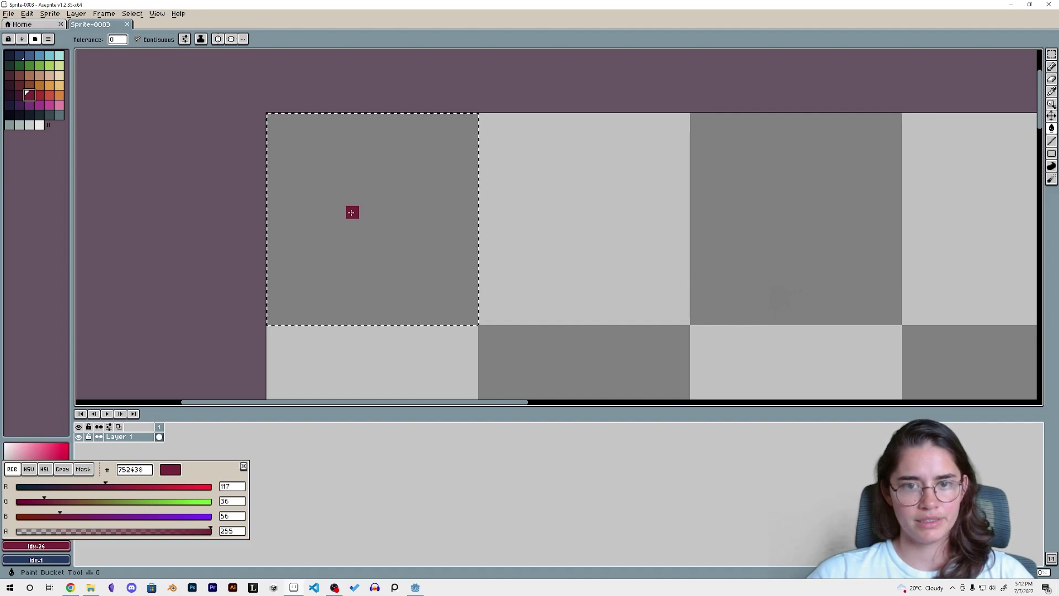
{"action": "left_click", "coordinate": [351, 212]}
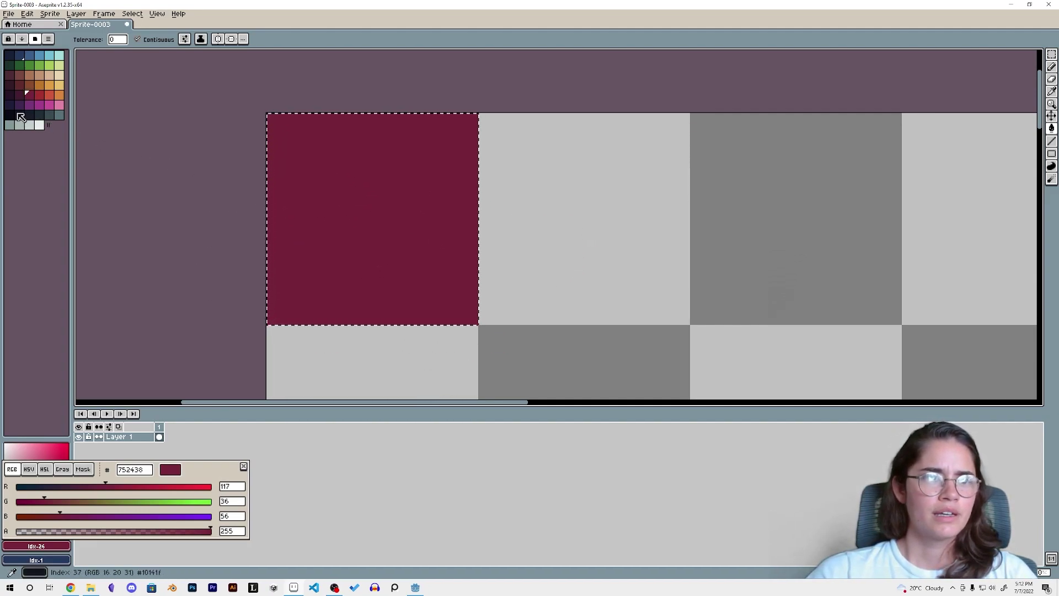
Step: Outline the tile's top, left and bottom in near-black 10141f, inset the left side one pixel below a small overhang, and erase the leftover strip
{"action": "left_click", "coordinate": [21, 115]}
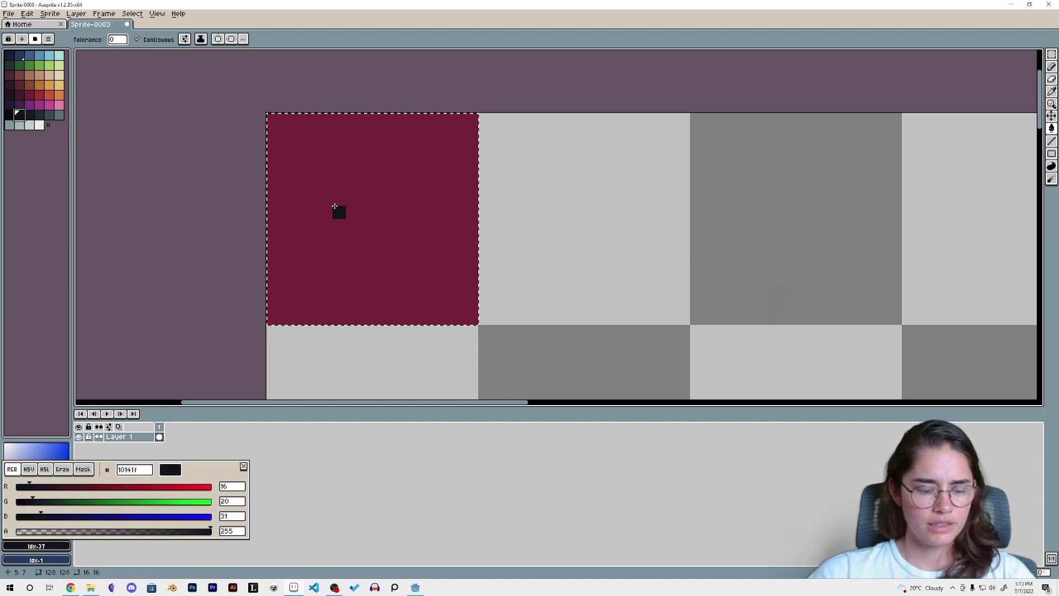
{"action": "key", "text": "b"}
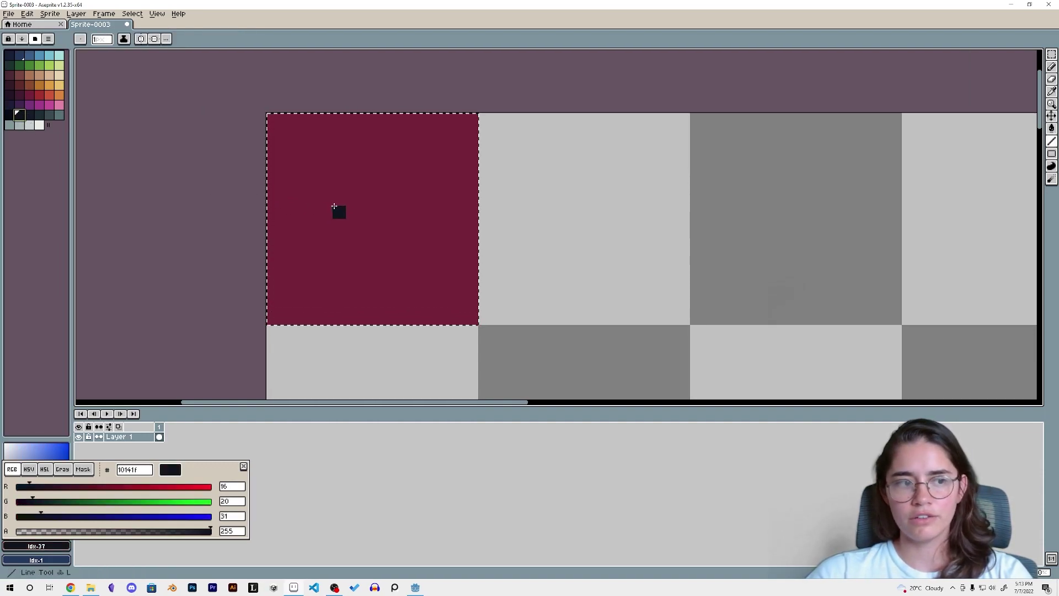
{"action": "mouse_move", "coordinate": [479, 121]}
{"action": "left_mouse_down", "text": "shift"}
{"action": "mouse_move", "coordinate": [274, 124]}
{"action": "mouse_move", "coordinate": [274, 159]}
{"action": "left_mouse_up", "text": "shift"}
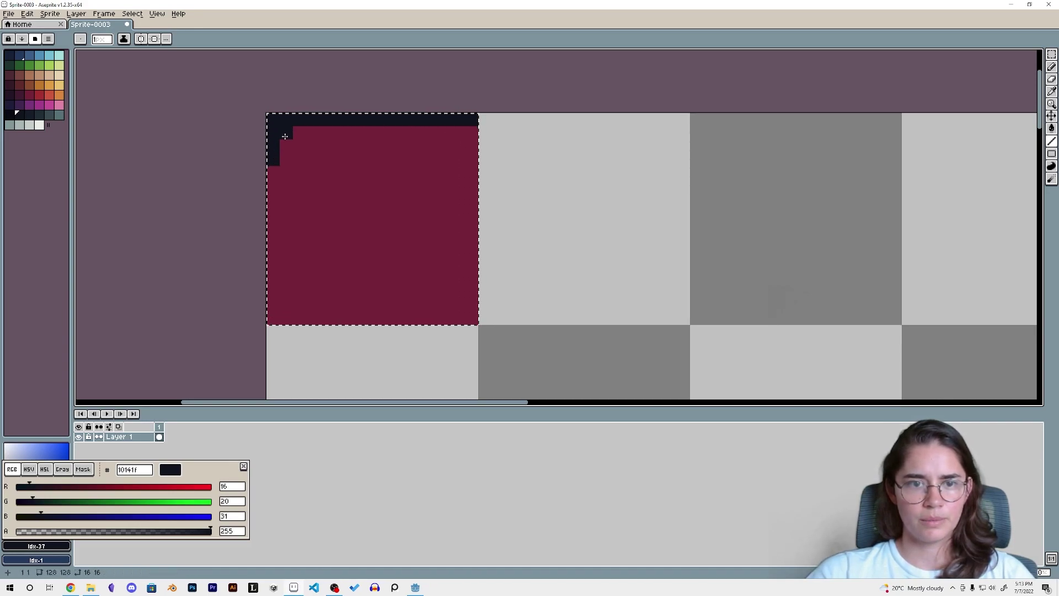
{"action": "left_click", "coordinate": [288, 168]}
{"action": "key", "text": "ctrl+z"}
{"action": "left_click", "coordinate": [294, 163]}
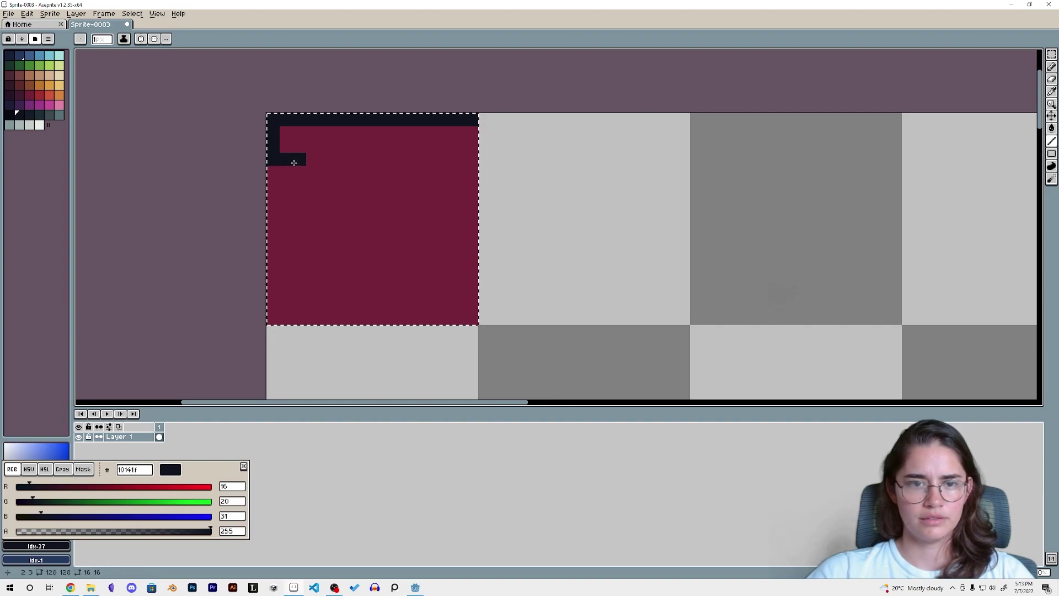
{"action": "key", "text": "ctrl+z"}
{"action": "mouse_move", "coordinate": [292, 163]}
{"action": "left_mouse_down"}
{"action": "mouse_move", "coordinate": [289, 317]}
{"action": "mouse_move", "coordinate": [481, 318]}
{"action": "left_mouse_up"}
{"action": "key", "text": "e"}
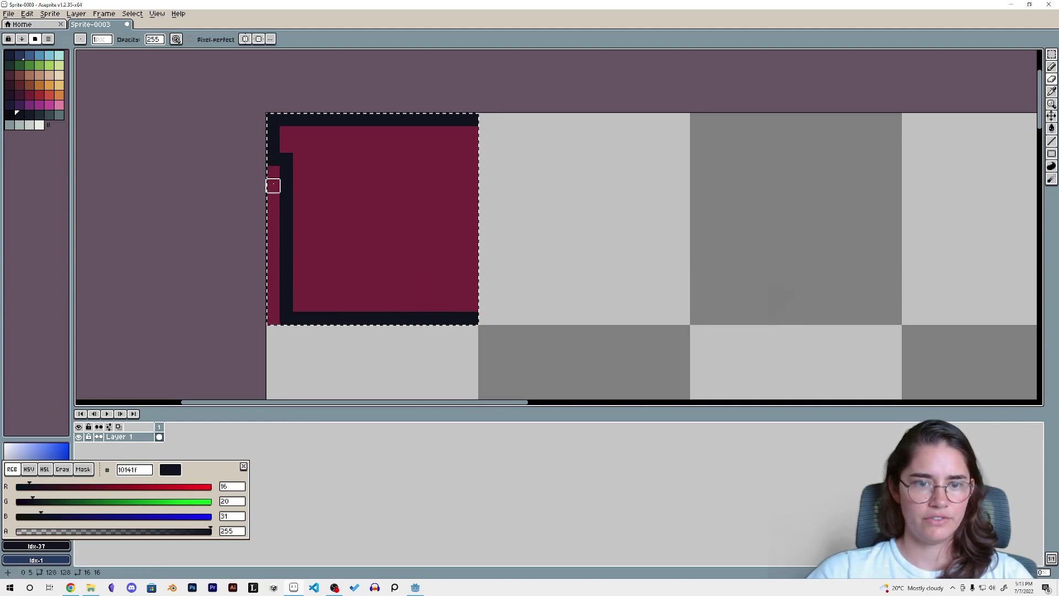
{"action": "left_click_drag", "start_coordinate": [273, 171], "coordinate": [273, 265]}
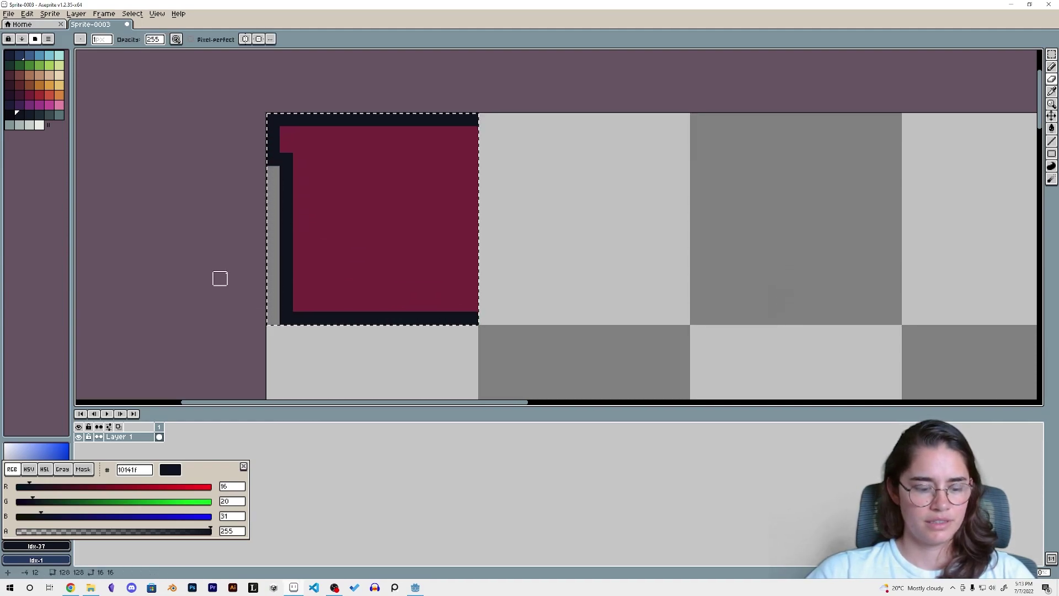
Step: Paint a straight two-pixel grass band in green 468232 under the top outline, covering any green below it with dark red 752438
{"action": "key", "text": "b"}
{"action": "left_click", "coordinate": [27, 67]}
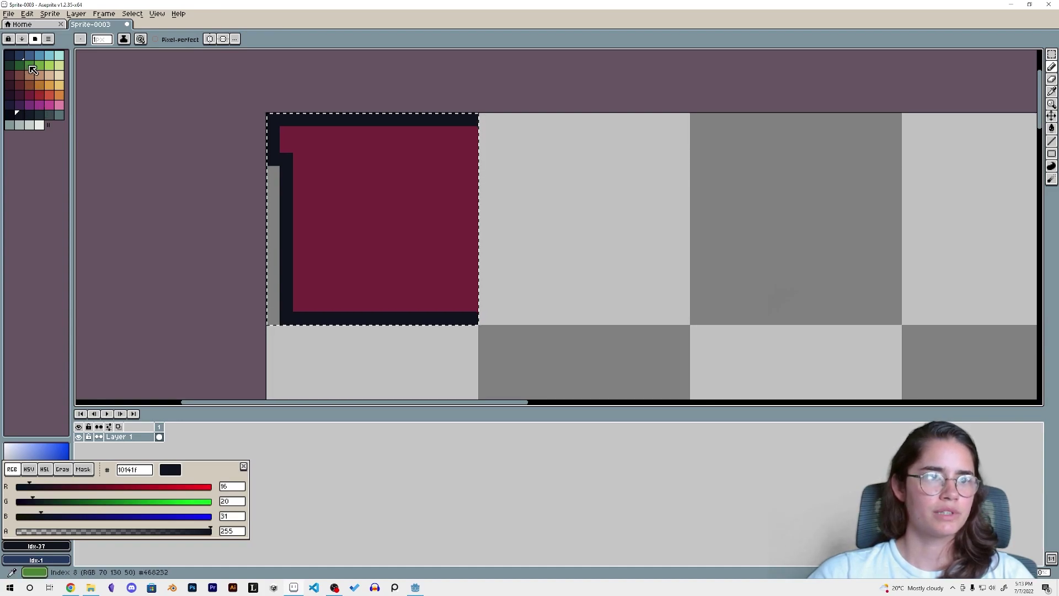
{"action": "left_click_drag", "start_coordinate": [287, 146], "coordinate": [433, 153]}
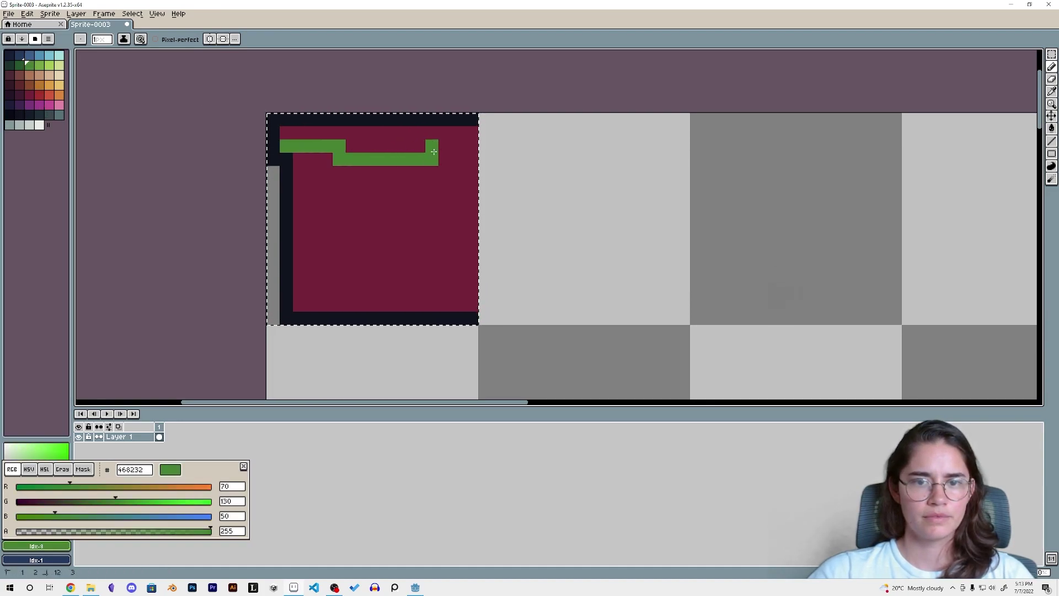
{"action": "mouse_move", "coordinate": [287, 132]}
{"action": "left_mouse_down"}
{"action": "mouse_move", "coordinate": [472, 133]}
{"action": "mouse_move", "coordinate": [447, 154]}
{"action": "left_mouse_up"}
{"action": "key", "text": "ctrl+z"}
{"action": "key", "text": "alt"}
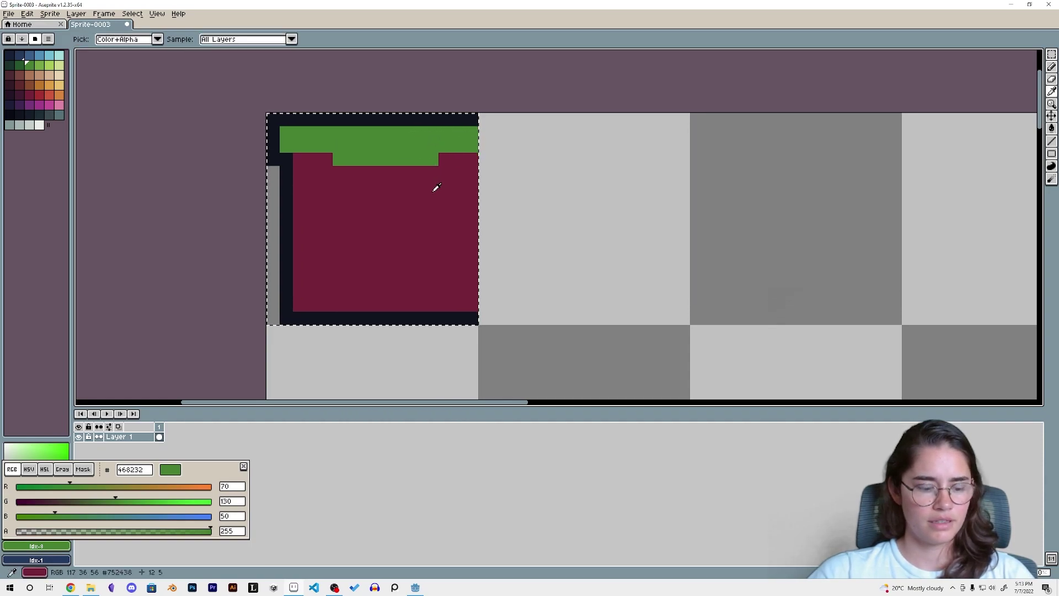
{"action": "left_click", "coordinate": [433, 188], "text": "alt"}
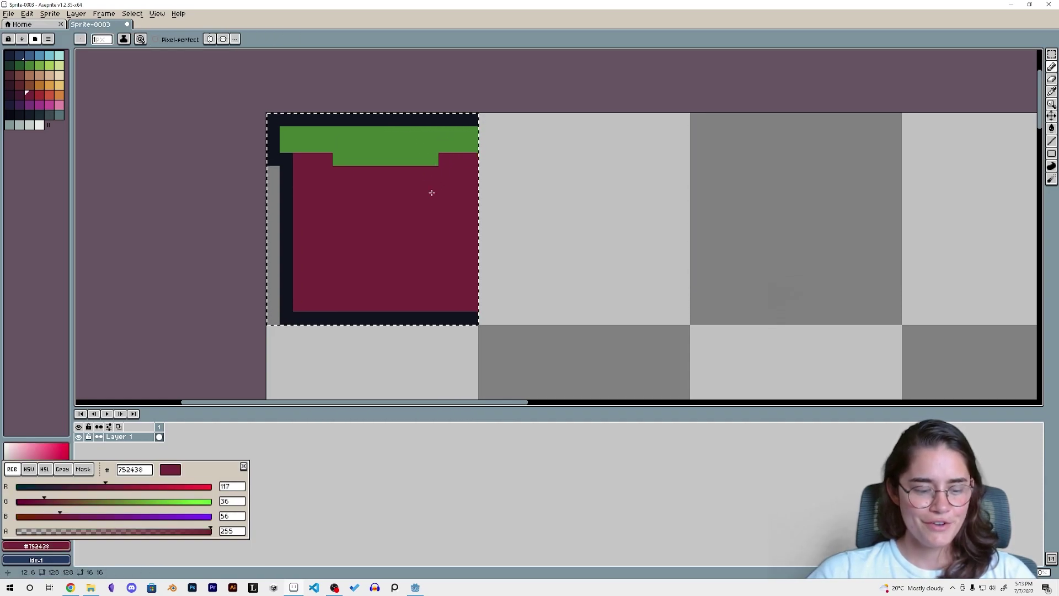
{"action": "left_click_drag", "start_coordinate": [438, 163], "coordinate": [334, 160]}
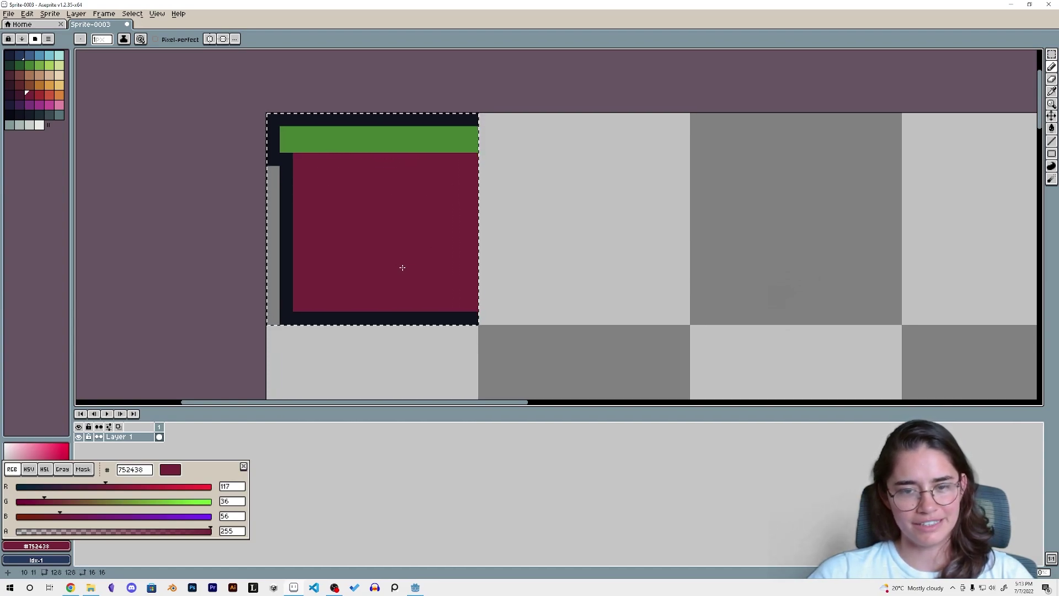
Step: Copy the finished tile, flip the copy horizontally, and place it in the third cell of the canvas's top row
{"action": "scroll", "coordinate": [490, 247], "scroll_direction": "down", "scroll_amount": 8}
{"action": "scroll", "coordinate": [510, 259], "scroll_direction": "up", "scroll_amount": 3}
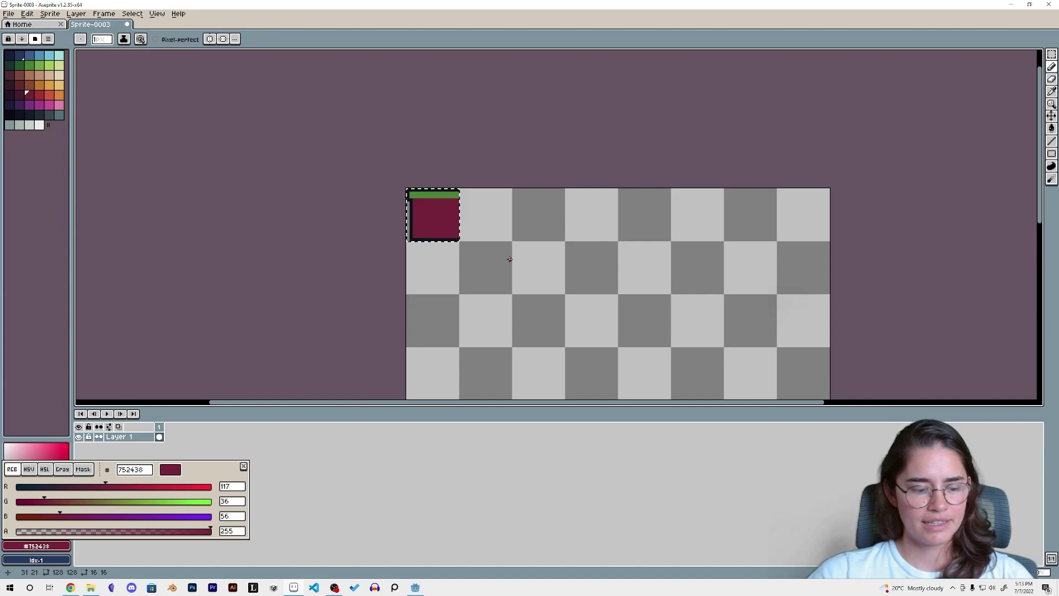
{"action": "scroll", "coordinate": [510, 260], "scroll_direction": "down", "scroll_amount": 2}
{"action": "scroll", "coordinate": [509, 259], "scroll_direction": "up", "scroll_amount": 4}
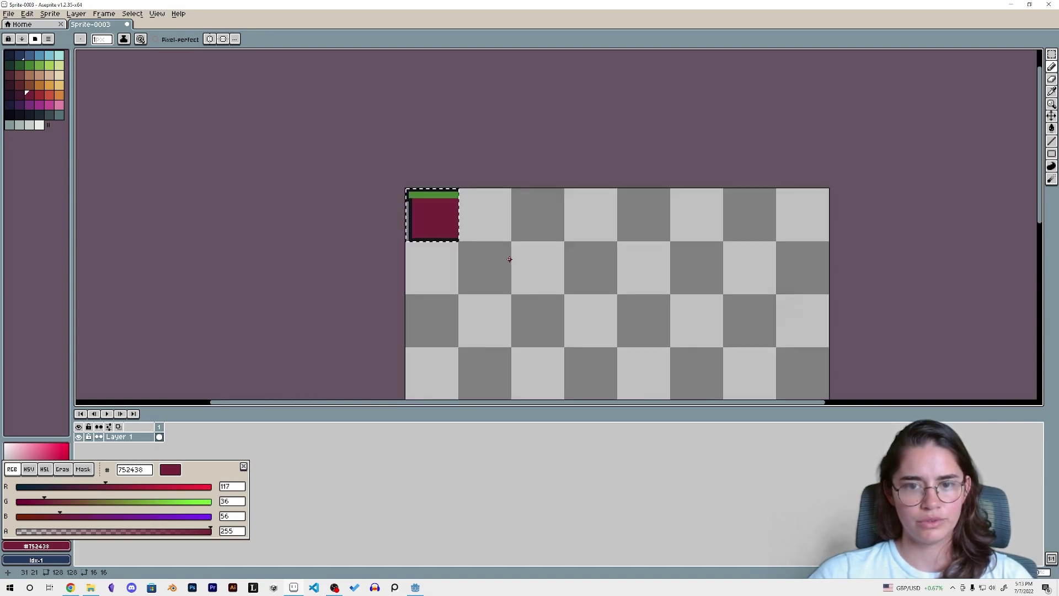
{"action": "middle_click_drag", "start_coordinate": [392, 246], "coordinate": [281, 285]}
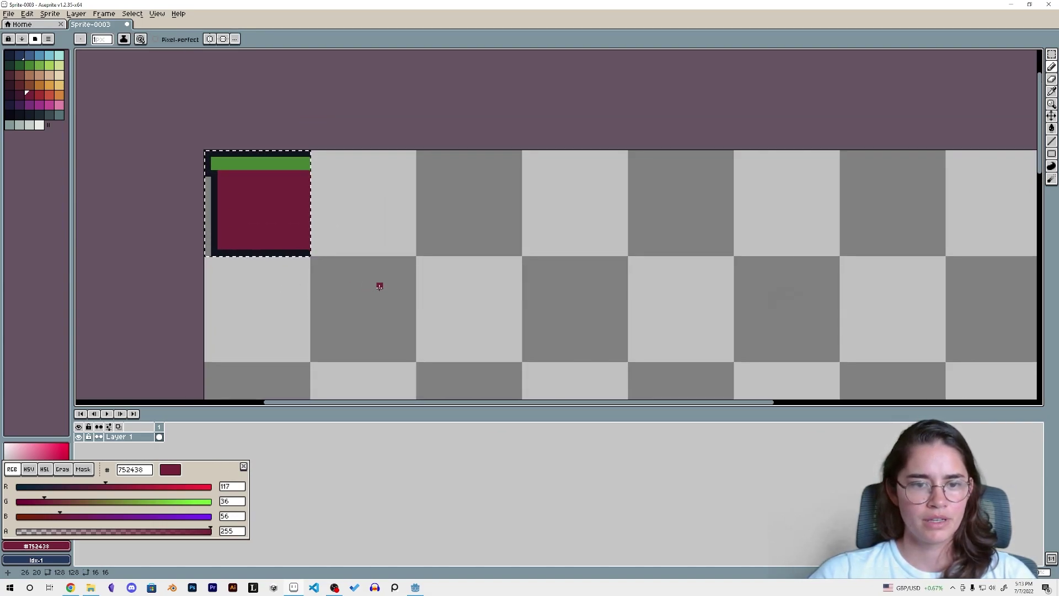
{"action": "key", "text": "m"}
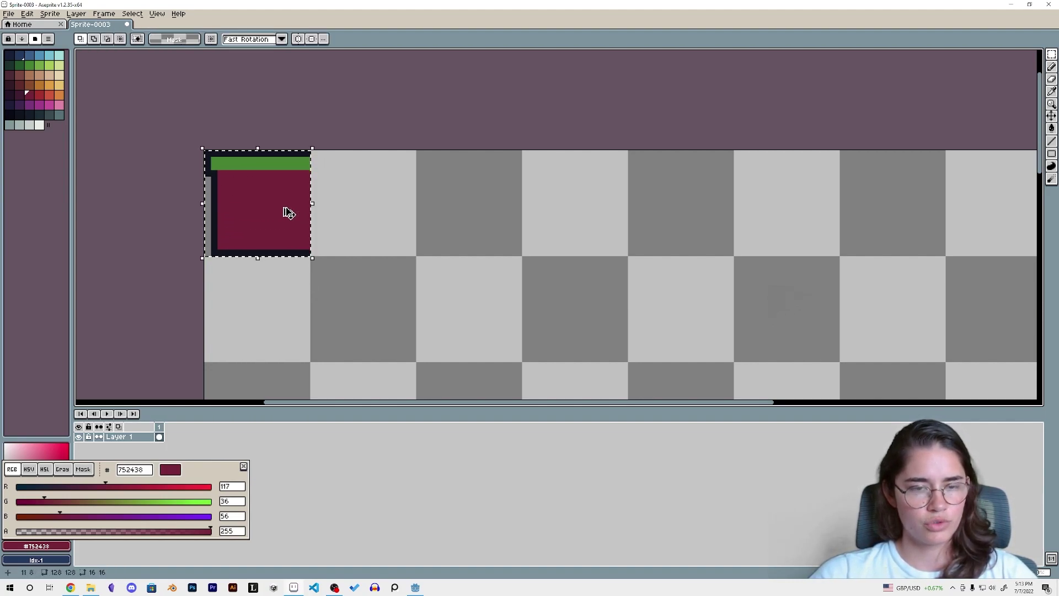
{"action": "left_click_drag", "start_coordinate": [289, 214], "coordinate": [412, 298], "text": "ctrl"}
{"action": "key", "text": "shift+h"}
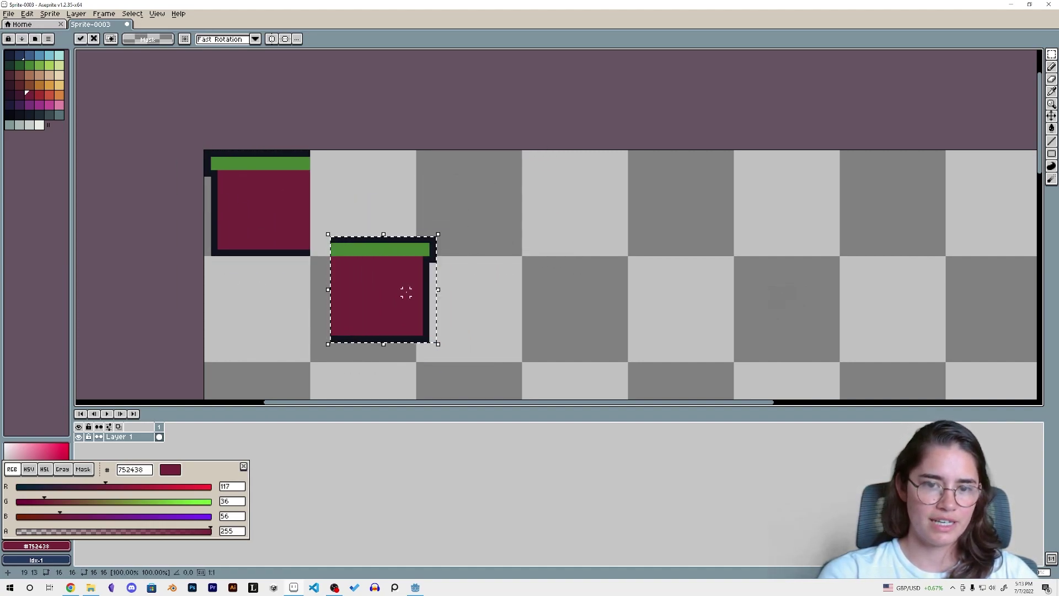
{"action": "left_click_drag", "start_coordinate": [421, 288], "coordinate": [501, 214]}
{"action": "left_click", "coordinate": [304, 180]}
Step: Fill the empty middle cell by extending the first tile's right-edge strip across to the mirrored tile, and deselect
{"action": "left_click_drag", "start_coordinate": [287, 154], "coordinate": [313, 259]}
{"action": "left_click_drag", "start_coordinate": [318, 201], "coordinate": [446, 201]}
{"action": "left_click", "coordinate": [367, 106]}
Step: Select each of the three platform tiles individually, then the whole three-tile platform, and clear the selection
{"action": "double_click", "coordinate": [254, 199]}
{"action": "double_click", "coordinate": [379, 199]}
{"action": "double_click", "coordinate": [478, 194]}
{"action": "left_click", "coordinate": [392, 133]}
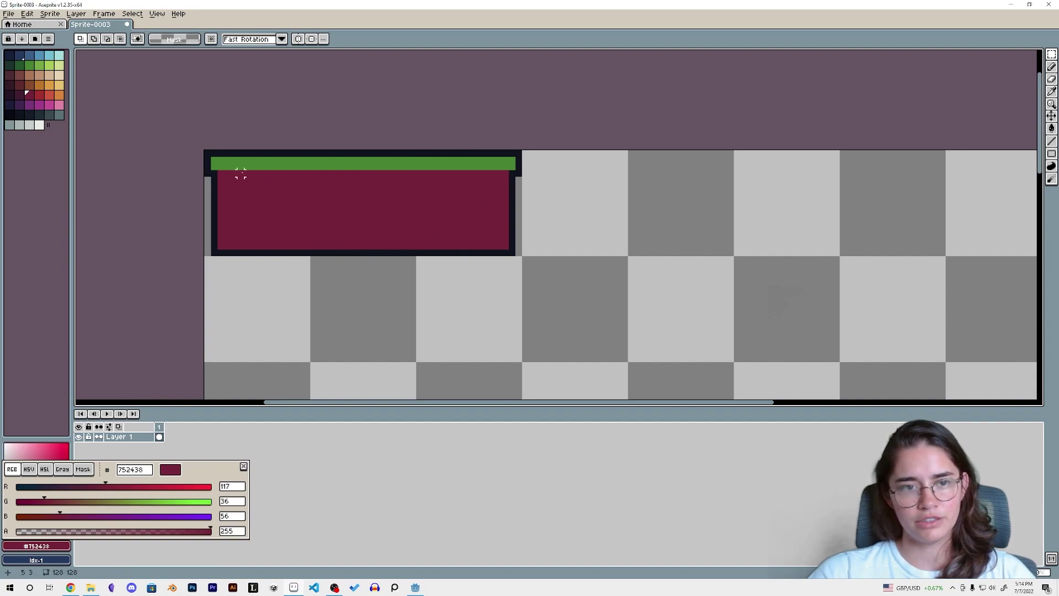
{"action": "left_click_drag", "start_coordinate": [205, 150], "coordinate": [513, 253]}
{"action": "left_click", "coordinate": [335, 156]}
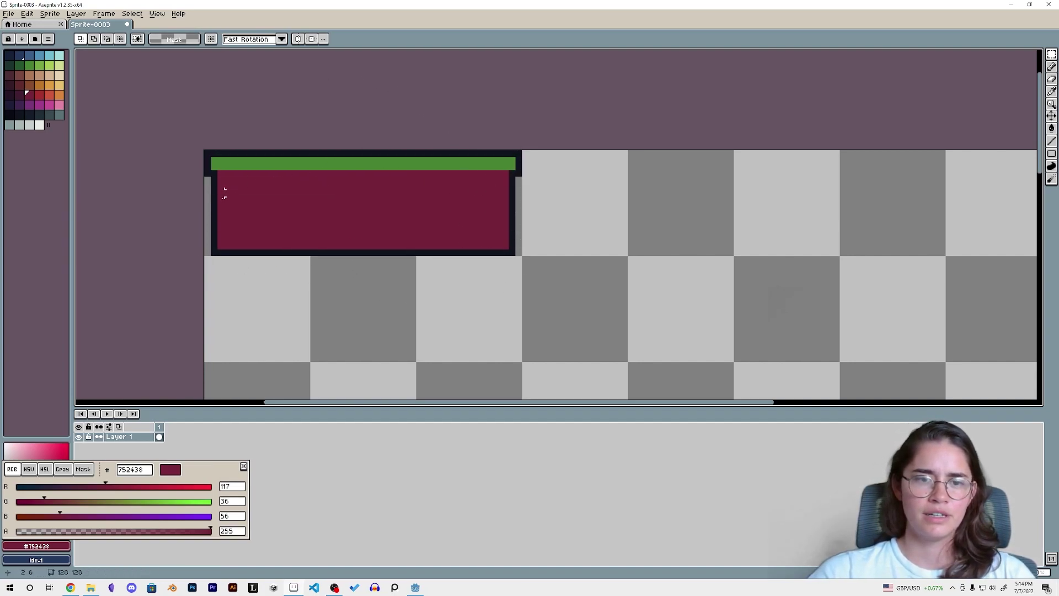
Step: Try selecting single 16 × 16 px grid cells below the platform, then a block of two by two empty cells
{"action": "key", "text": "w"}
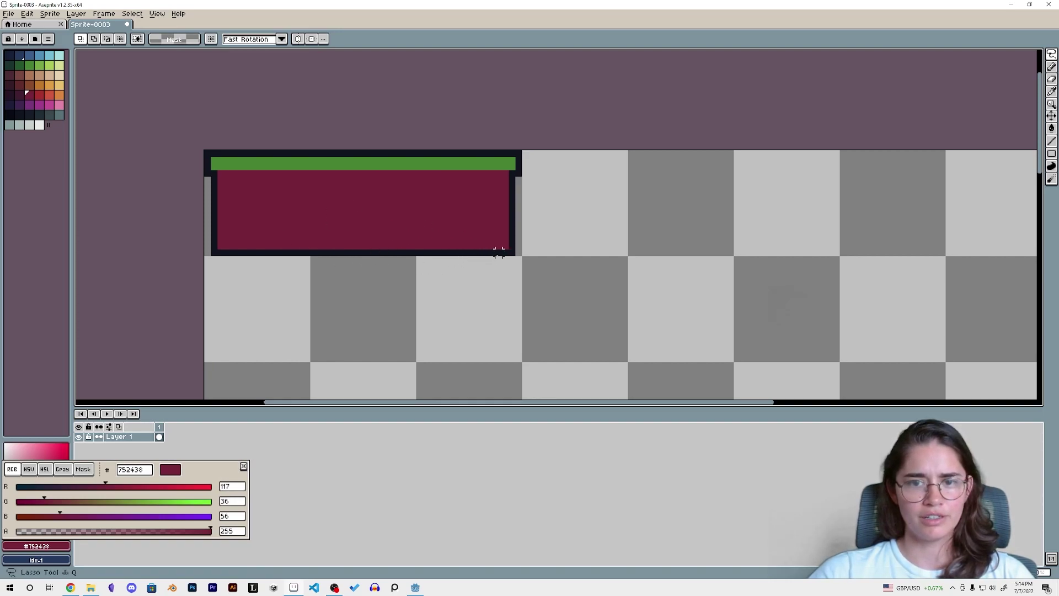
{"action": "scroll", "coordinate": [362, 134], "scroll_direction": "down", "scroll_amount": 1}
{"action": "scroll", "coordinate": [405, 219], "scroll_direction": "up", "scroll_amount": 1}
{"action": "scroll", "coordinate": [362, 248], "scroll_direction": "left", "scroll_amount": 2}
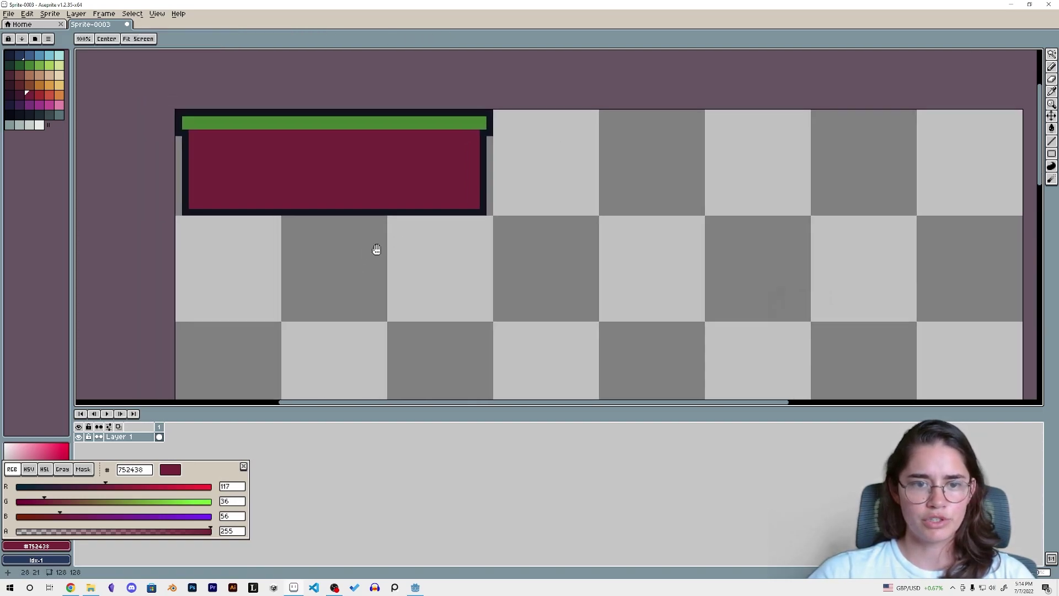
{"action": "left_click", "coordinate": [244, 251]}
{"action": "left_click_drag", "start_coordinate": [277, 257], "coordinate": [337, 261]}
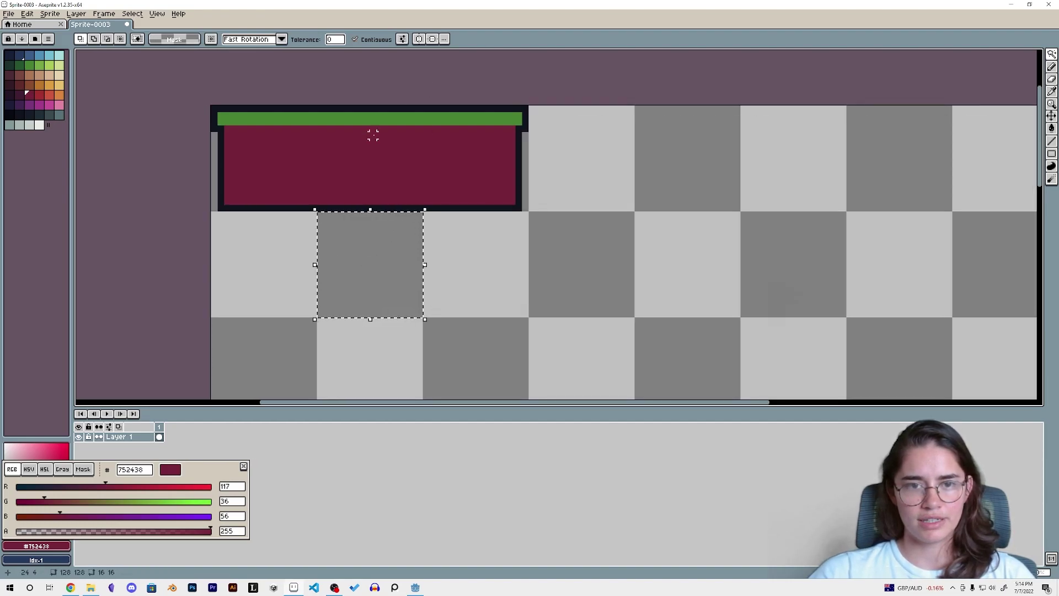
{"action": "left_click_drag", "start_coordinate": [322, 252], "coordinate": [260, 256]}
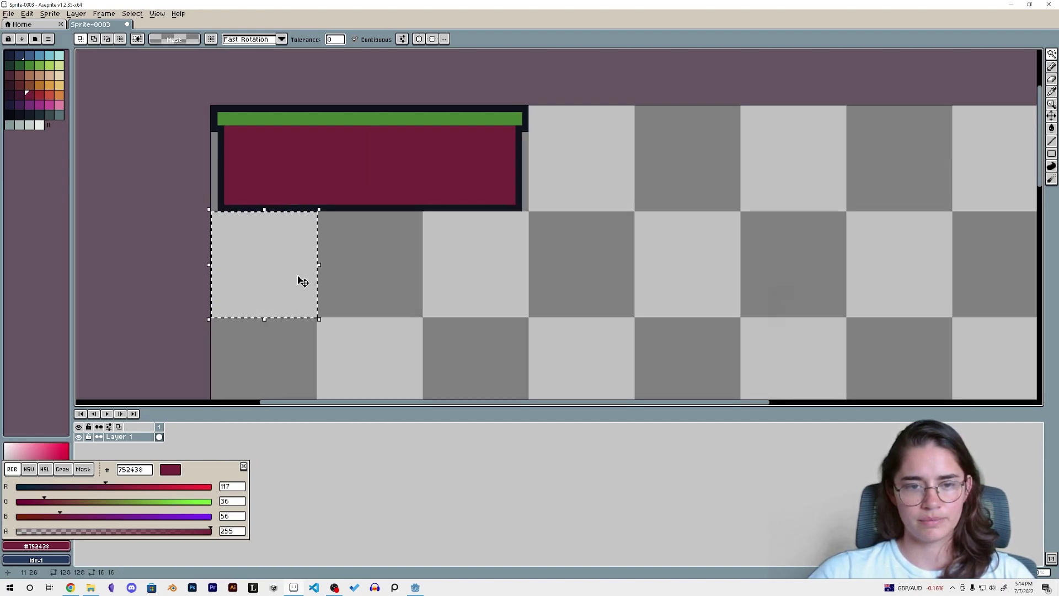
{"action": "middle_click_drag", "start_coordinate": [379, 274], "coordinate": [403, 182]}
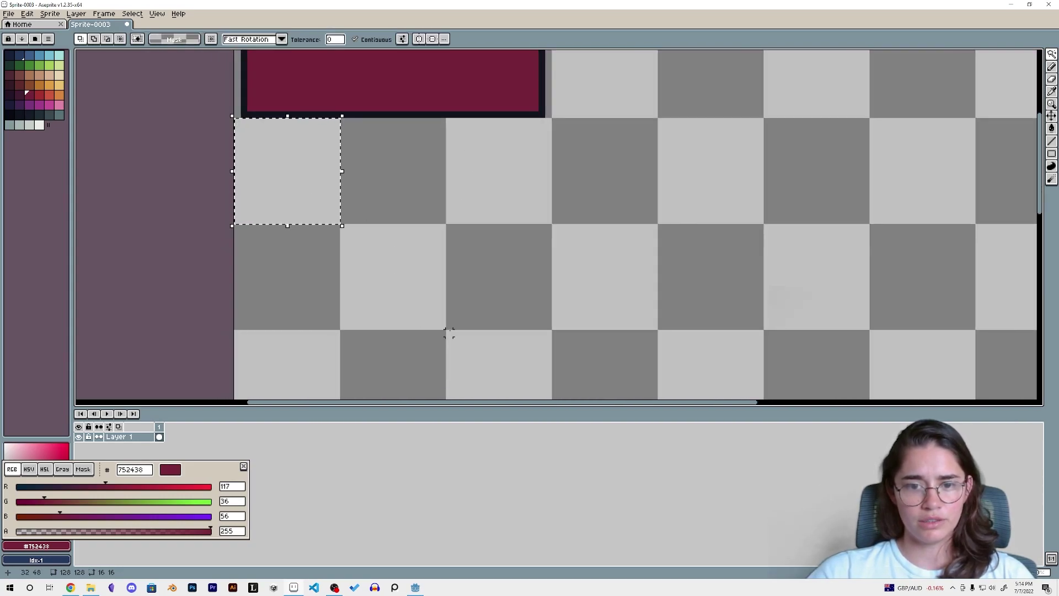
{"action": "left_click_drag", "start_coordinate": [441, 325], "coordinate": [297, 174]}
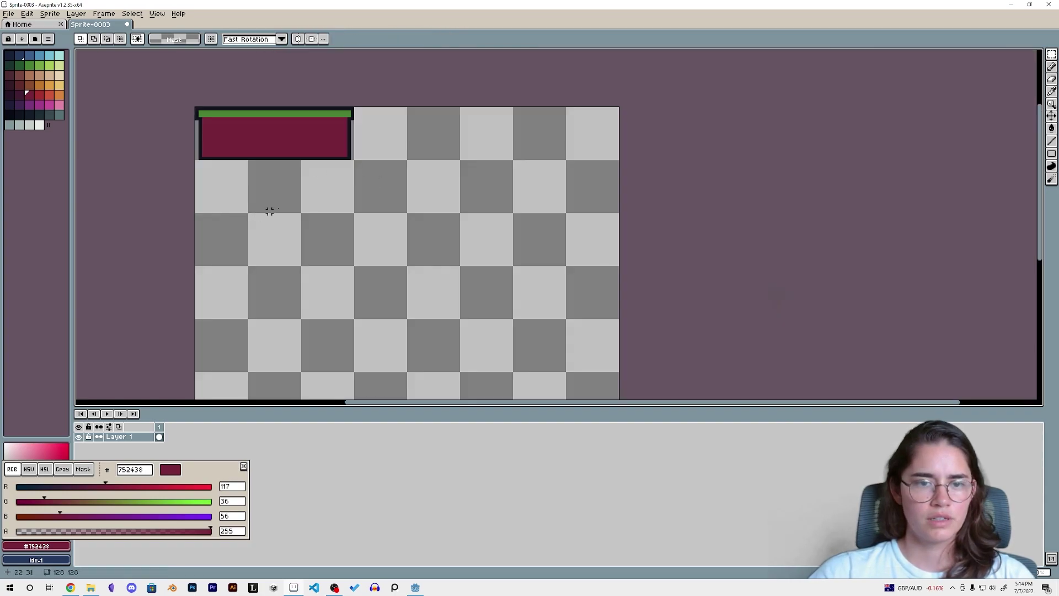
Step: Select the platform's first tile, then select a 32 × 32 px block of empty cells below the platform
{"action": "middle_click_drag", "start_coordinate": [253, 163], "coordinate": [287, 194]}
{"action": "scroll", "coordinate": [266, 165], "scroll_direction": "up", "scroll_amount": 2}
{"action": "double_click", "coordinate": [223, 161]}
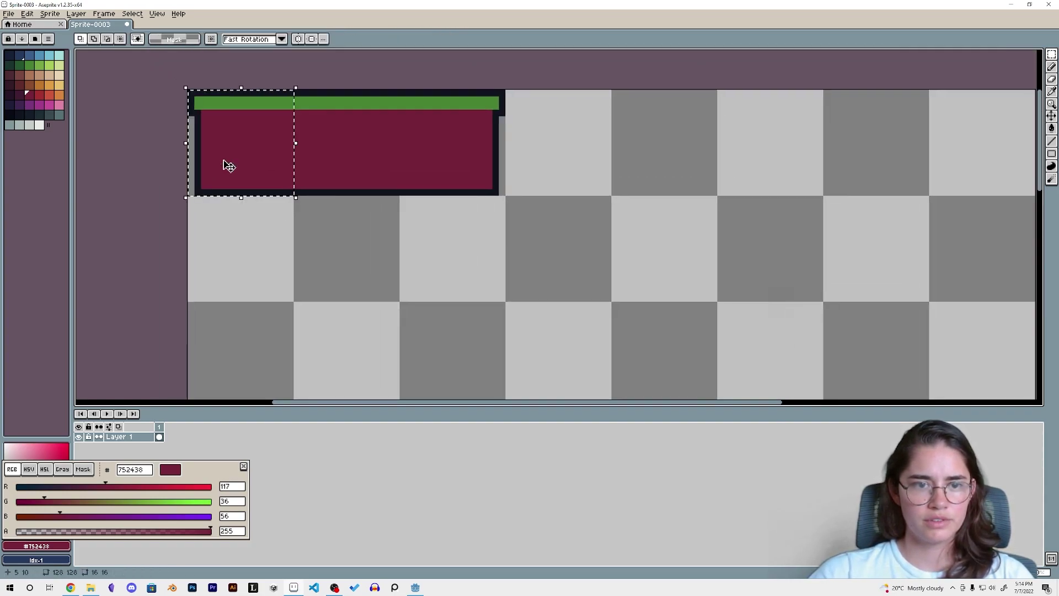
{"action": "left_click", "coordinate": [335, 248]}
{"action": "middle_click_drag", "start_coordinate": [379, 274], "coordinate": [299, 122]}
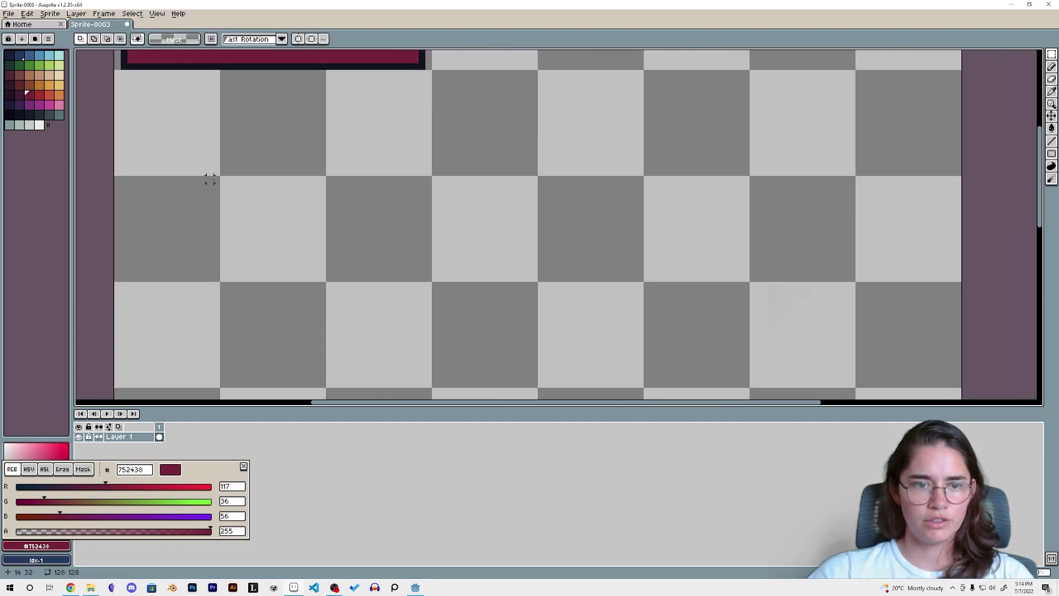
{"action": "left_click_drag", "start_coordinate": [223, 179], "coordinate": [434, 389]}
{"action": "scroll", "coordinate": [433, 353], "scroll_direction": "down", "scroll_amount": 4}
{"action": "scroll", "coordinate": [433, 350], "scroll_direction": "up", "scroll_amount": 2}
{"action": "middle_click_drag", "start_coordinate": [429, 315], "coordinate": [363, 242]}
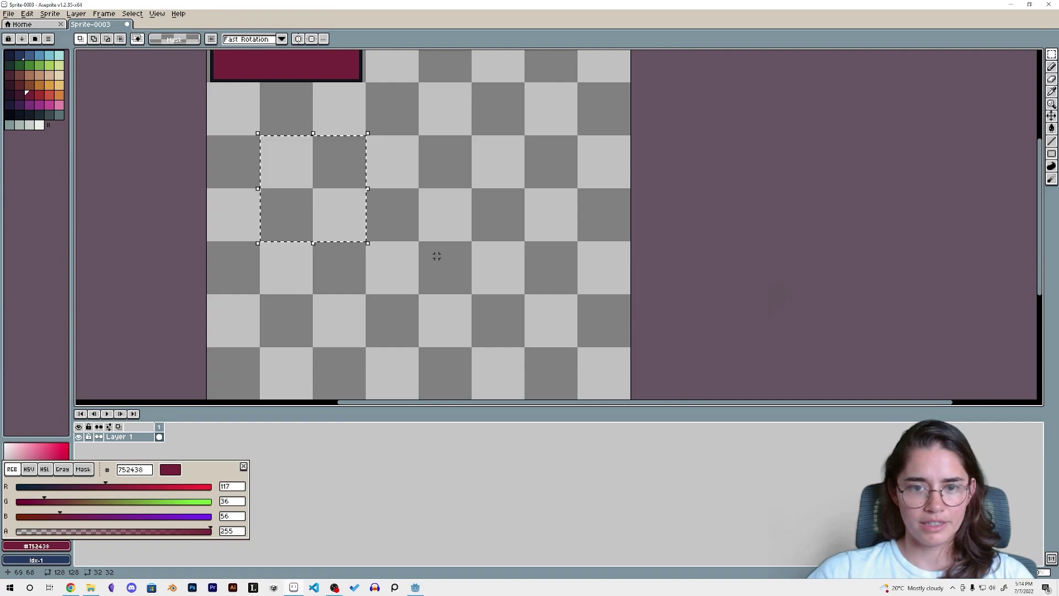
Step: Select a 64 × 64 px block of four by four empty cells below the platform, and clear the selection
{"action": "key", "text": "u"}
{"action": "left_click_drag", "start_coordinate": [471, 346], "coordinate": [259, 135]}
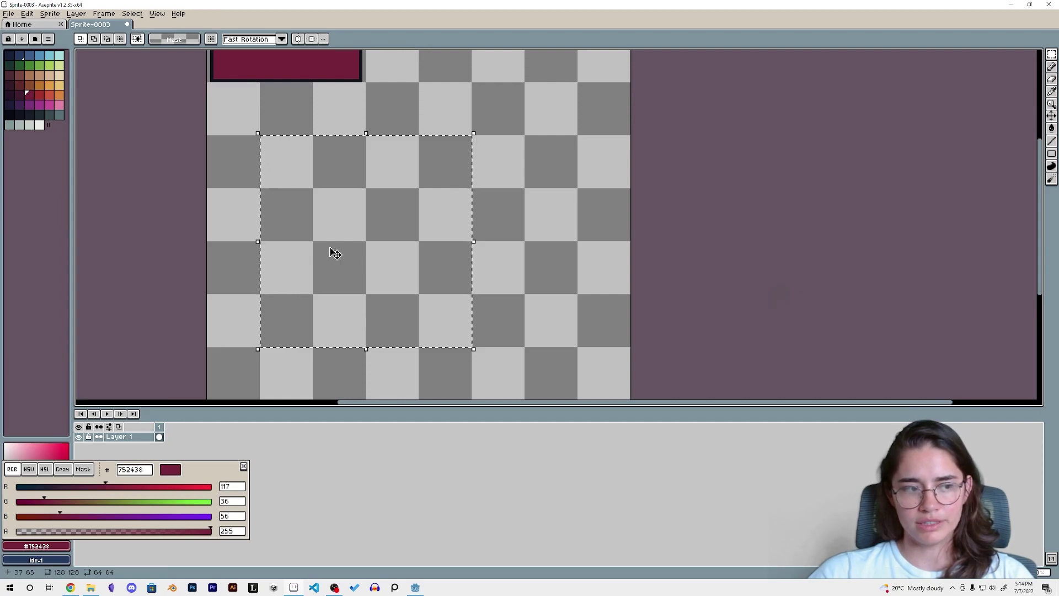
{"action": "scroll", "coordinate": [331, 248], "scroll_direction": "down", "scroll_amount": 2}
{"action": "scroll", "coordinate": [333, 244], "scroll_direction": "up", "scroll_amount": 2}
{"action": "middle_click_drag", "start_coordinate": [360, 191], "coordinate": [398, 196]}
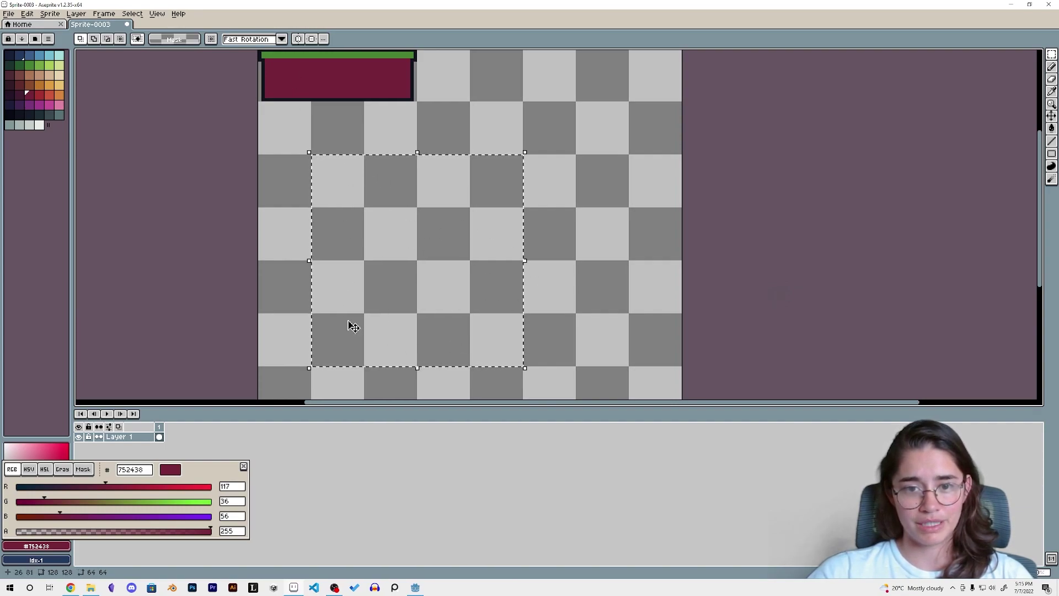
{"action": "scroll", "coordinate": [395, 259], "scroll_direction": "down", "scroll_amount": 1}
{"action": "scroll", "coordinate": [392, 248], "scroll_direction": "up", "scroll_amount": 1}
{"action": "middle_click_drag", "start_coordinate": [392, 249], "coordinate": [426, 324]}
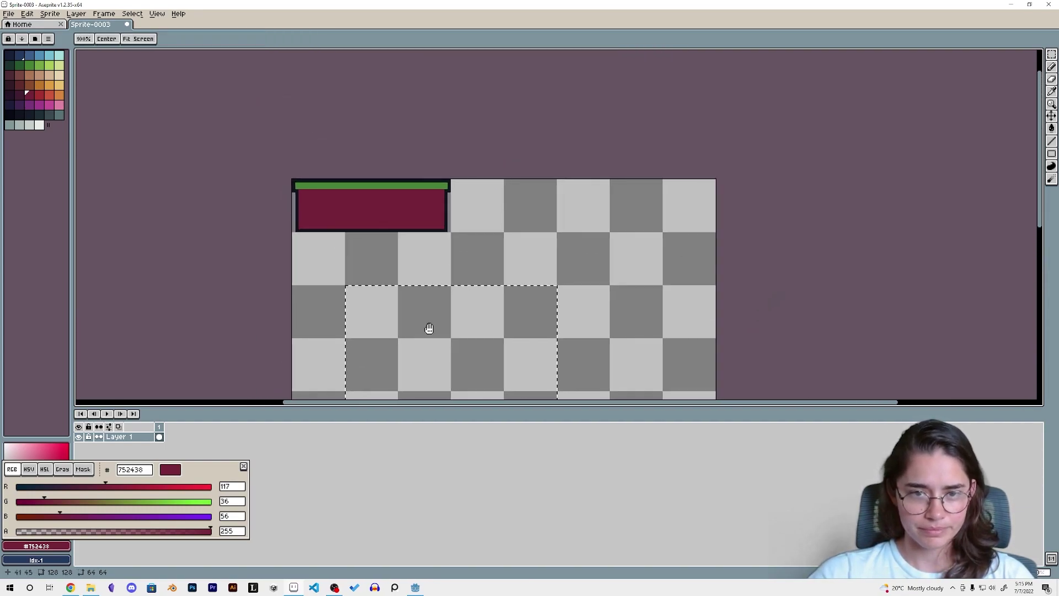
{"action": "left_click_drag", "start_coordinate": [304, 198], "coordinate": [426, 212]}
{"action": "middle_click_drag", "start_coordinate": [418, 161], "coordinate": [423, 159]}
{"action": "key", "text": "ctrl+d"}
Step: Start saving the platform sprite under a new name and go to the Godot project folder Tutorial1
{"action": "scroll", "coordinate": [360, 245], "scroll_direction": "up", "scroll_amount": 1}
{"action": "middle_click_drag", "start_coordinate": [357, 244], "coordinate": [357, 314]}
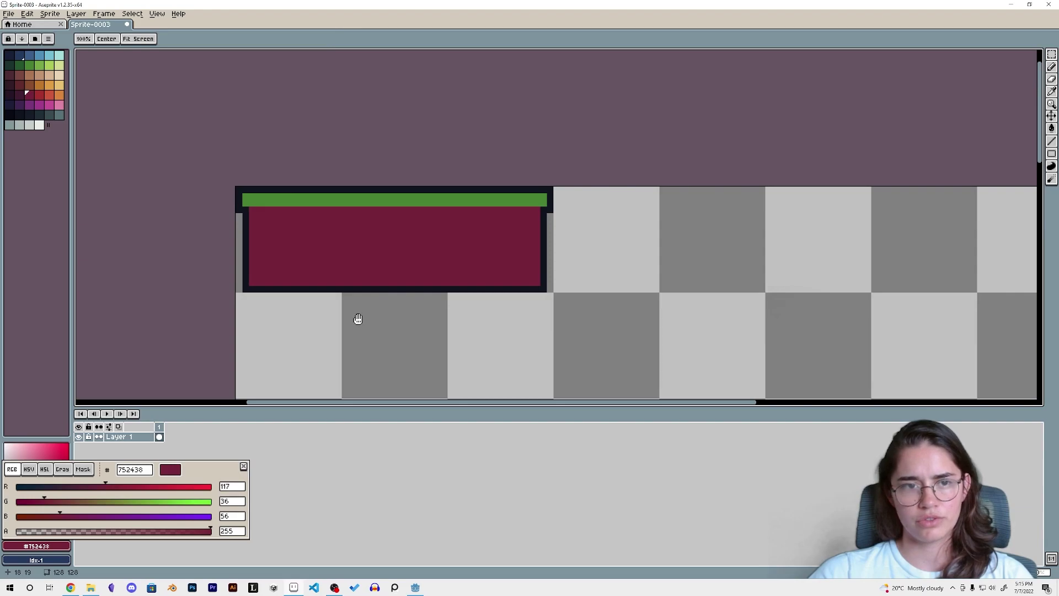
{"action": "mouse_move", "coordinate": [324, 215]}
{"action": "middle_mouse_down"}
{"action": "mouse_move", "coordinate": [293, 186]}
{"action": "mouse_move", "coordinate": [329, 195]}
{"action": "middle_mouse_up"}
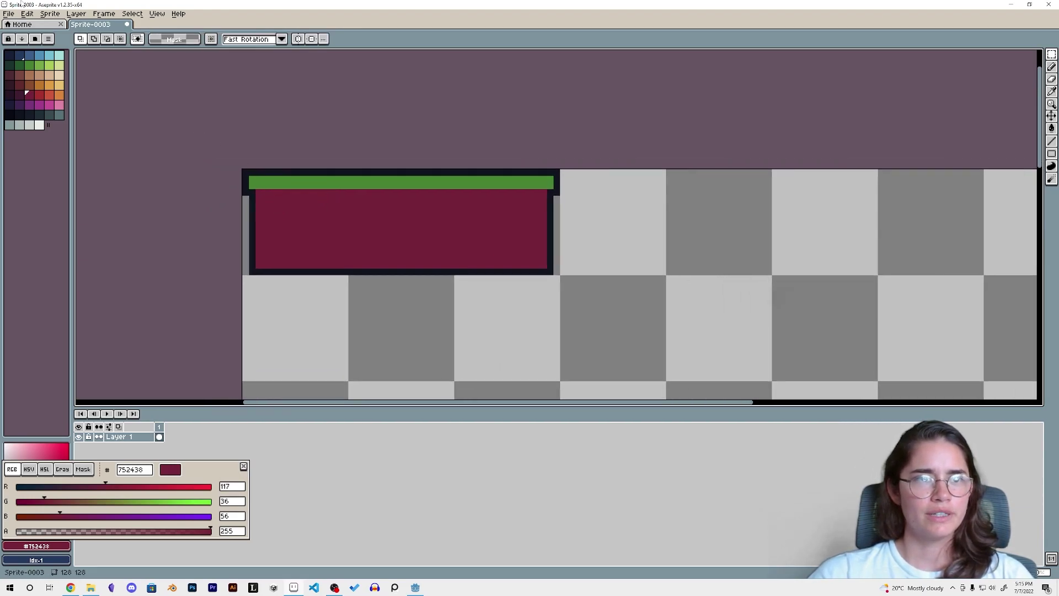
{"action": "left_click", "coordinate": [16, 13]}
{"action": "left_click", "coordinate": [30, 73]}
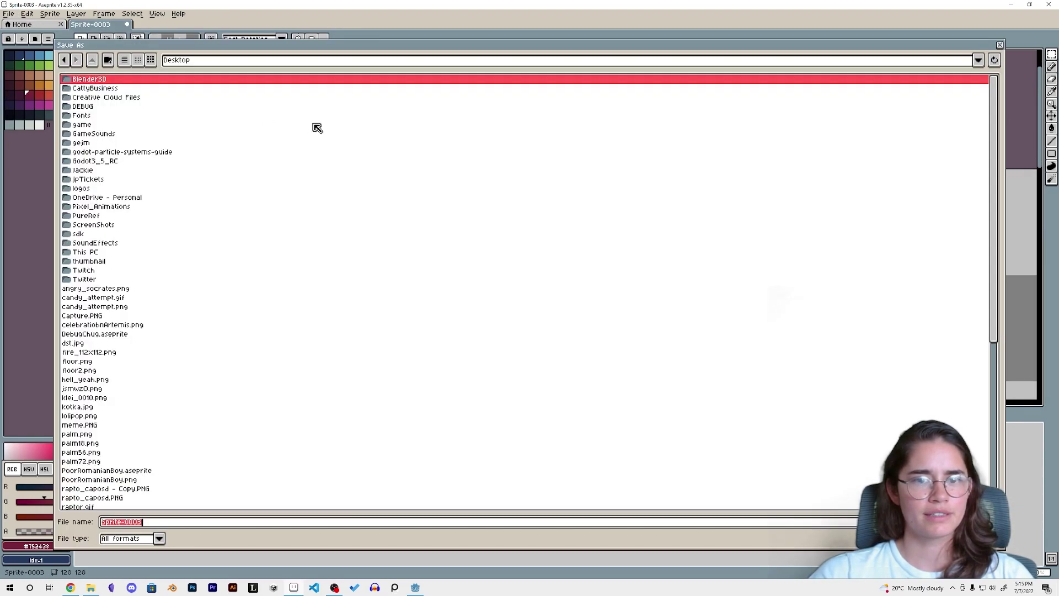
{"action": "left_click", "coordinate": [202, 62]}
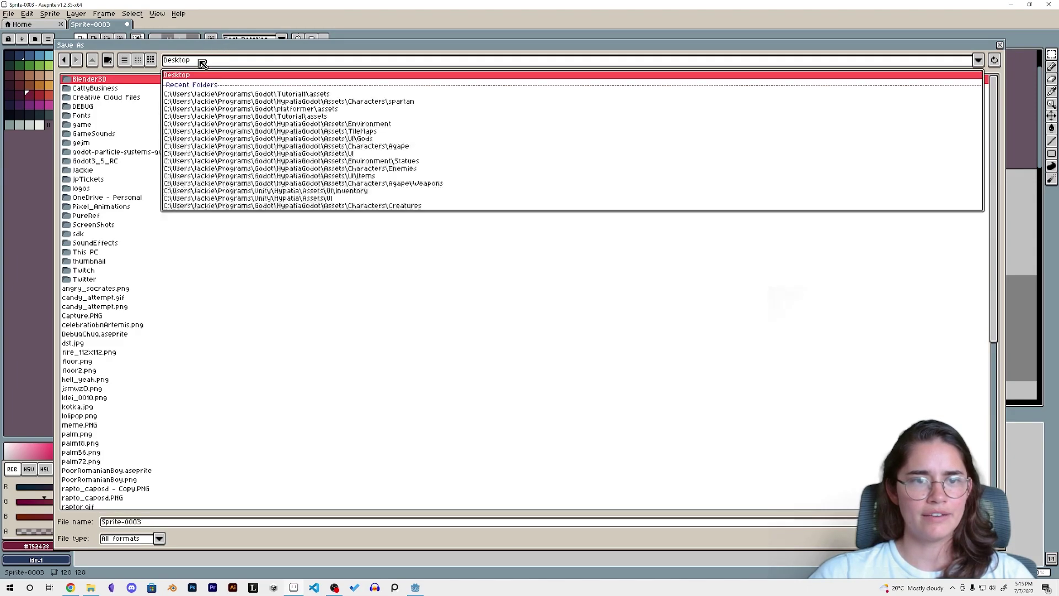
{"action": "left_click", "coordinate": [313, 95]}
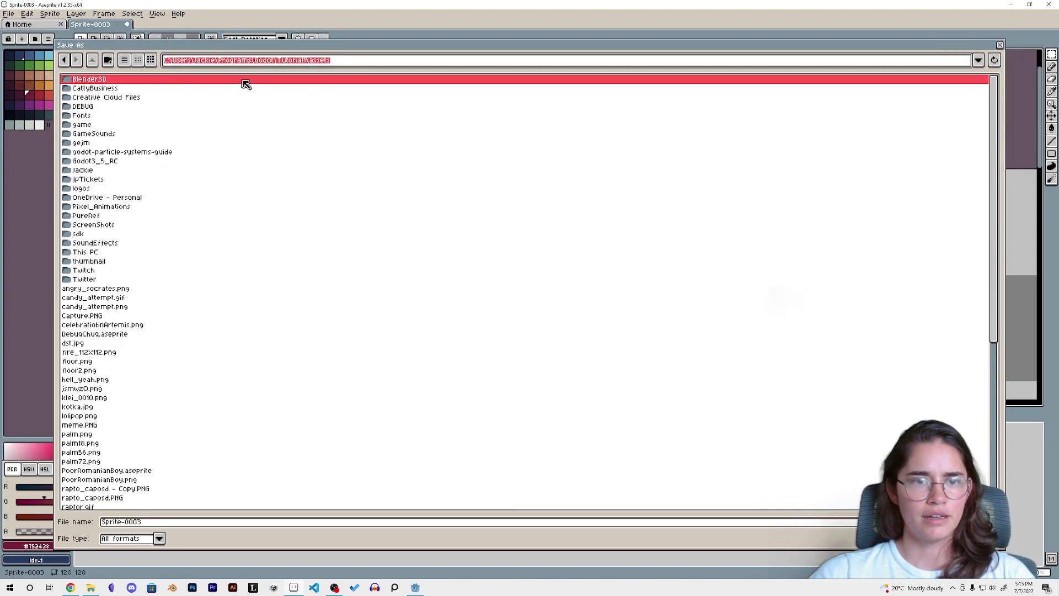
{"action": "left_click", "coordinate": [92, 60]}
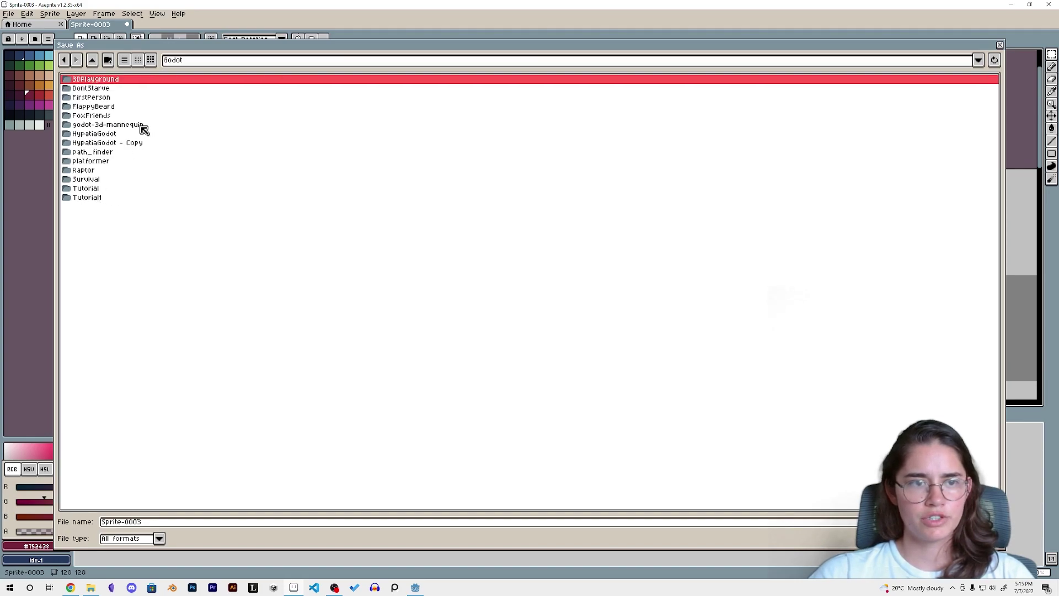
{"action": "double_click", "coordinate": [93, 197]}
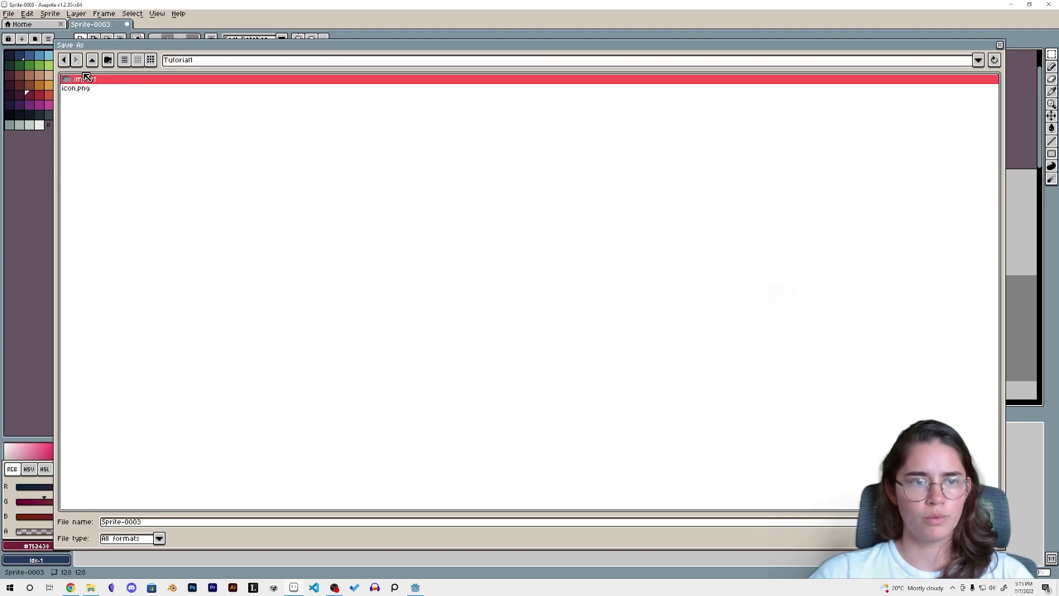
Step: Create a folder named assets inside the Tutorial1 project folder
{"action": "left_click", "coordinate": [108, 60]}
{"action": "type", "text": "assets"}
{"action": "key", "text": "Return"}
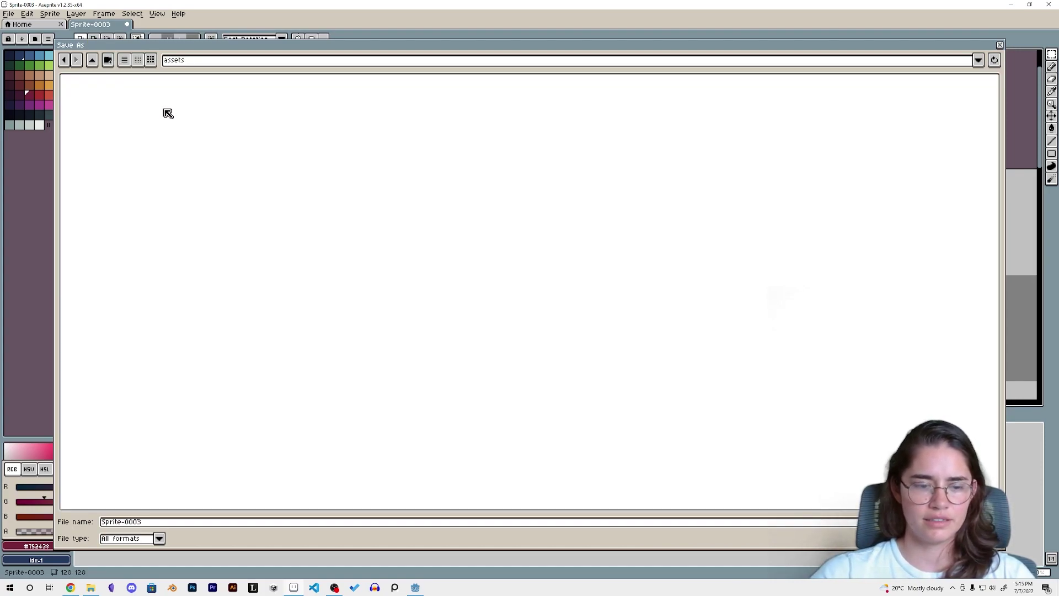
Step: Name the file tileset, choose png files as its type and save it in the assets folder
{"action": "left_click", "coordinate": [151, 523]}
{"action": "key", "text": "ctrl+a"}
{"action": "type", "text": "tileset"}
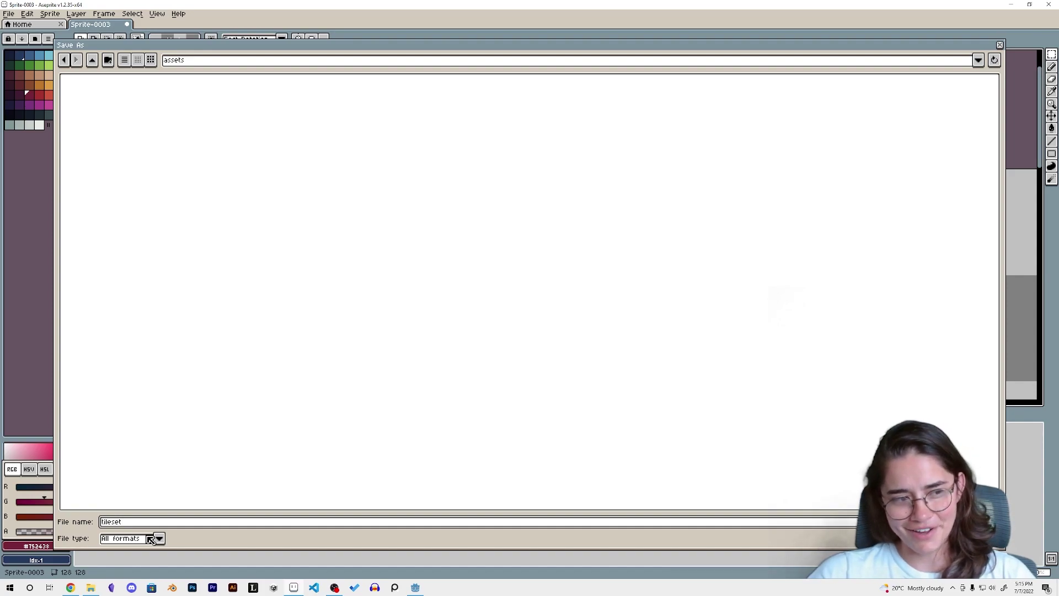
{"action": "left_click", "coordinate": [149, 539]}
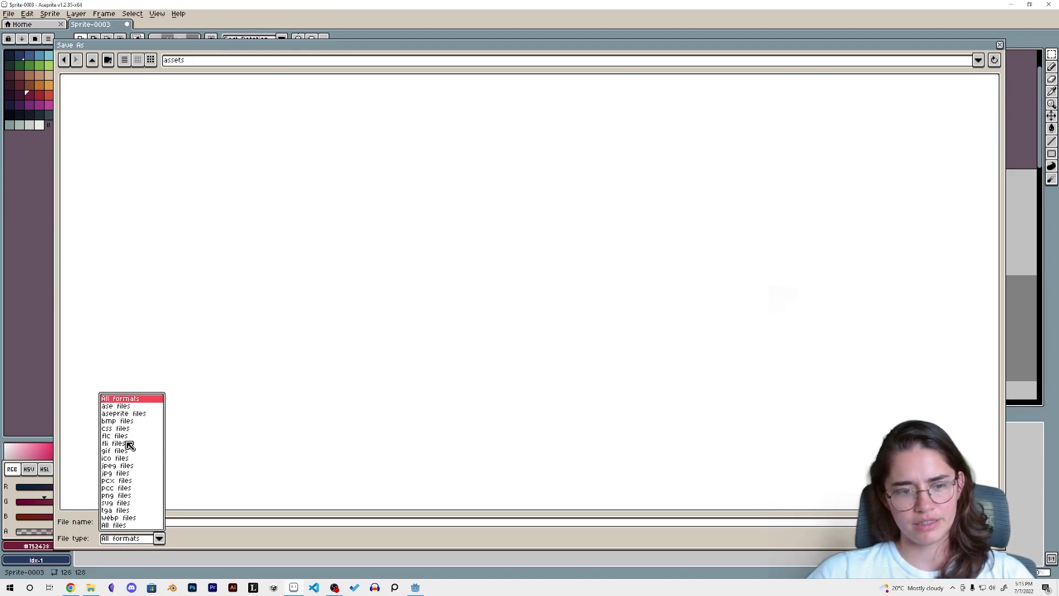
{"action": "left_click", "coordinate": [122, 496]}
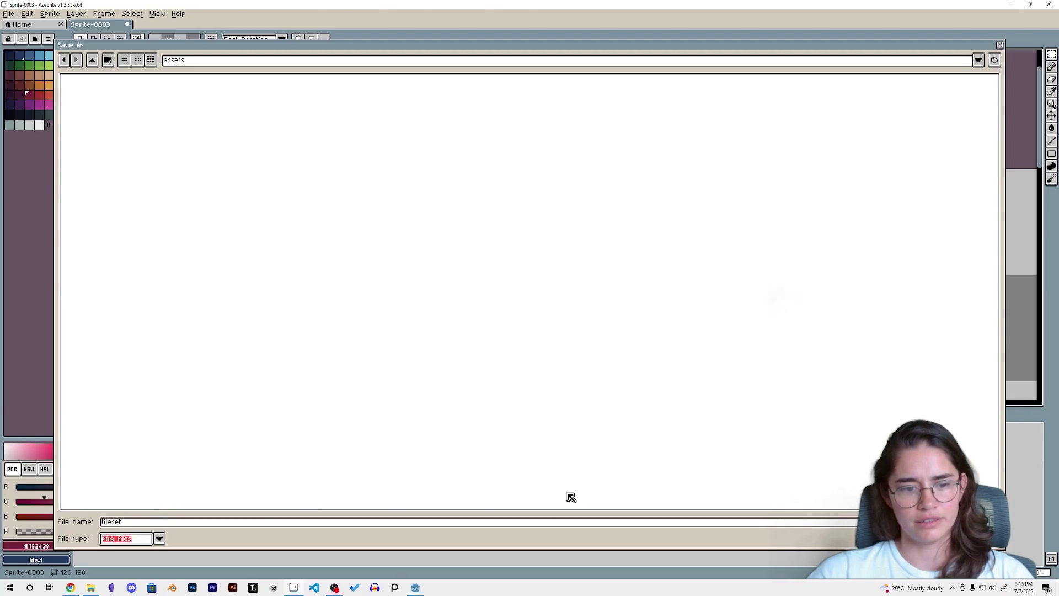
{"action": "left_click", "coordinate": [937, 539]}
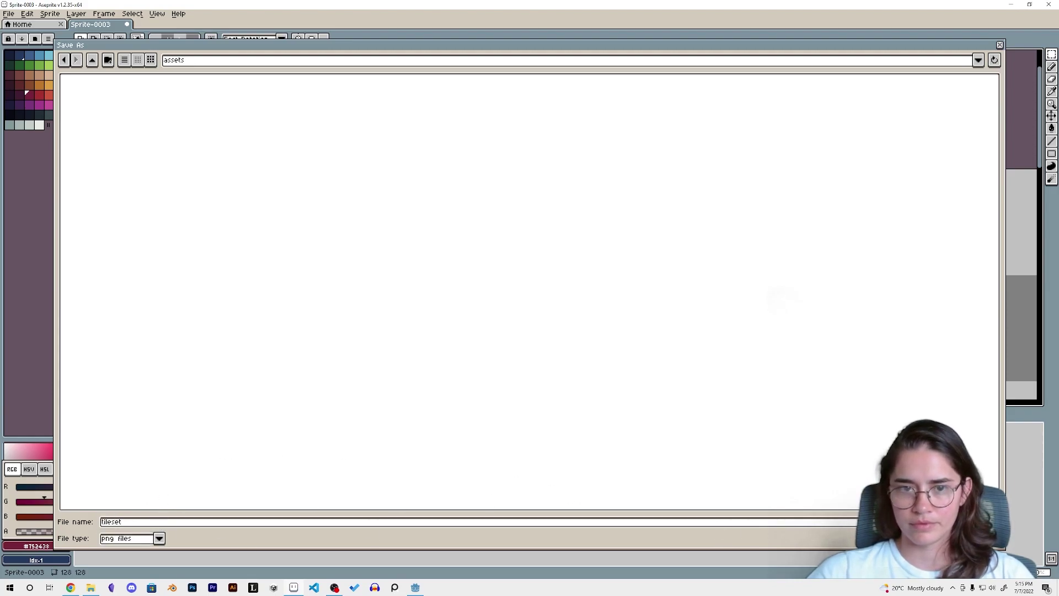
{"action": "scroll", "coordinate": [503, 189], "scroll_direction": "down", "scroll_amount": 1}
{"action": "scroll", "coordinate": [475, 160], "scroll_direction": "up", "scroll_amount": 1}
{"action": "middle_click_drag", "start_coordinate": [407, 113], "coordinate": [431, 121]}
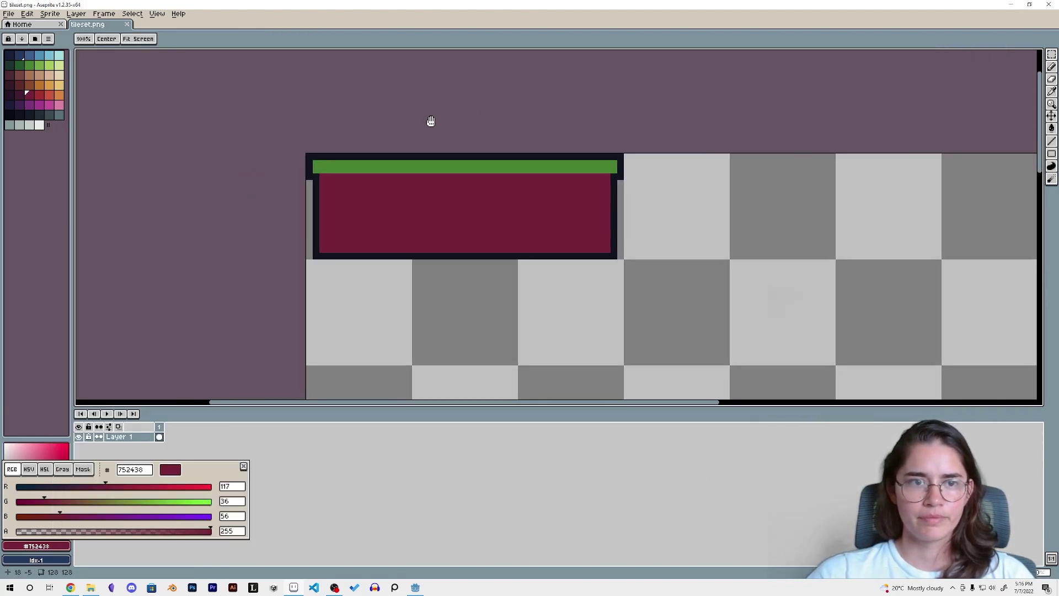
Step: Switch to Godot, expand the project's assets folder and select tileset.png
{"action": "left_click", "coordinate": [415, 587]}
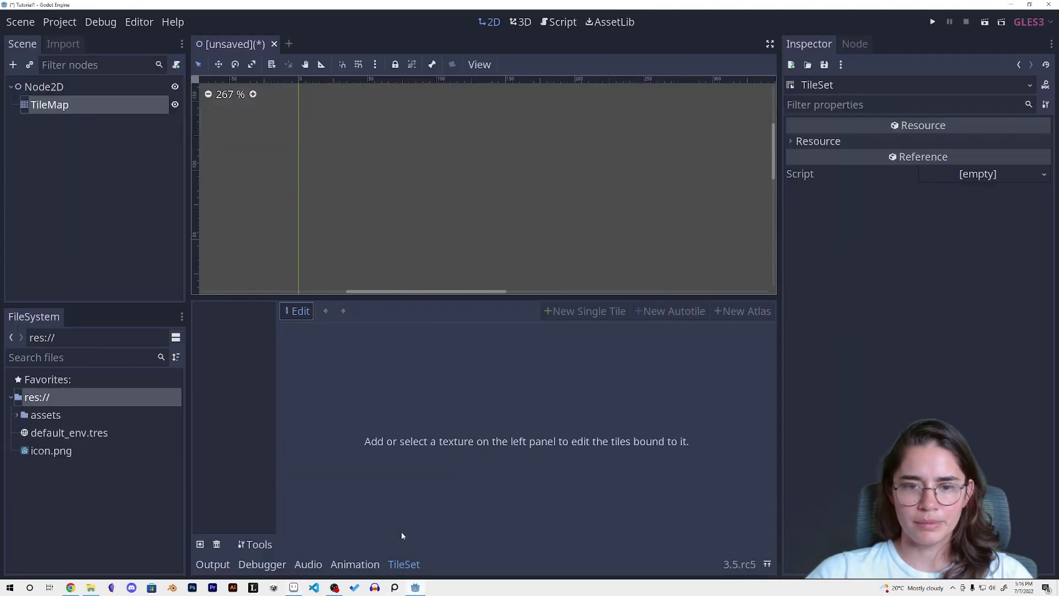
{"action": "left_click", "coordinate": [18, 415]}
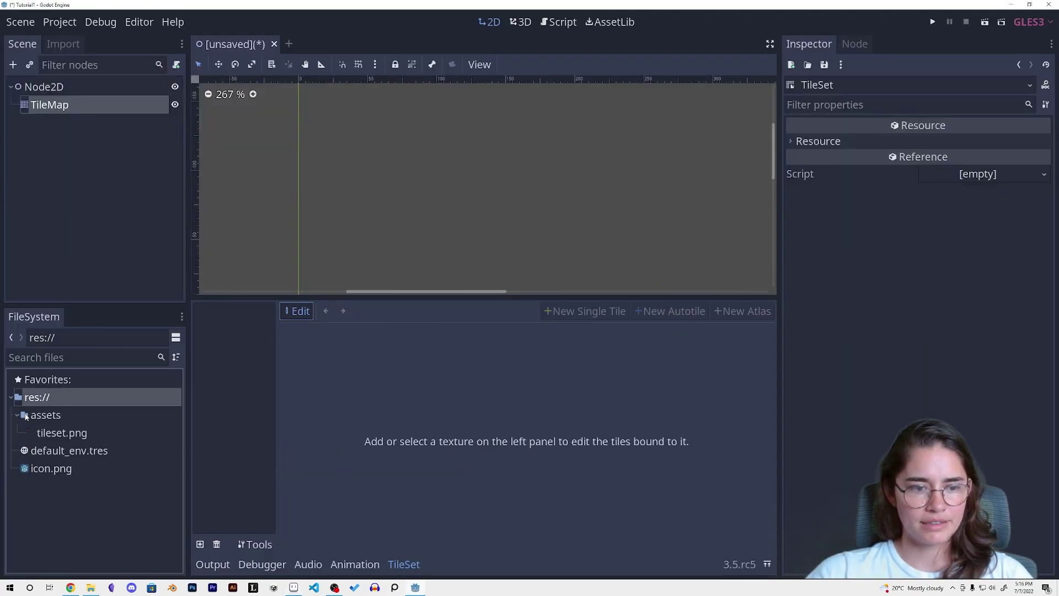
{"action": "left_click", "coordinate": [51, 435]}
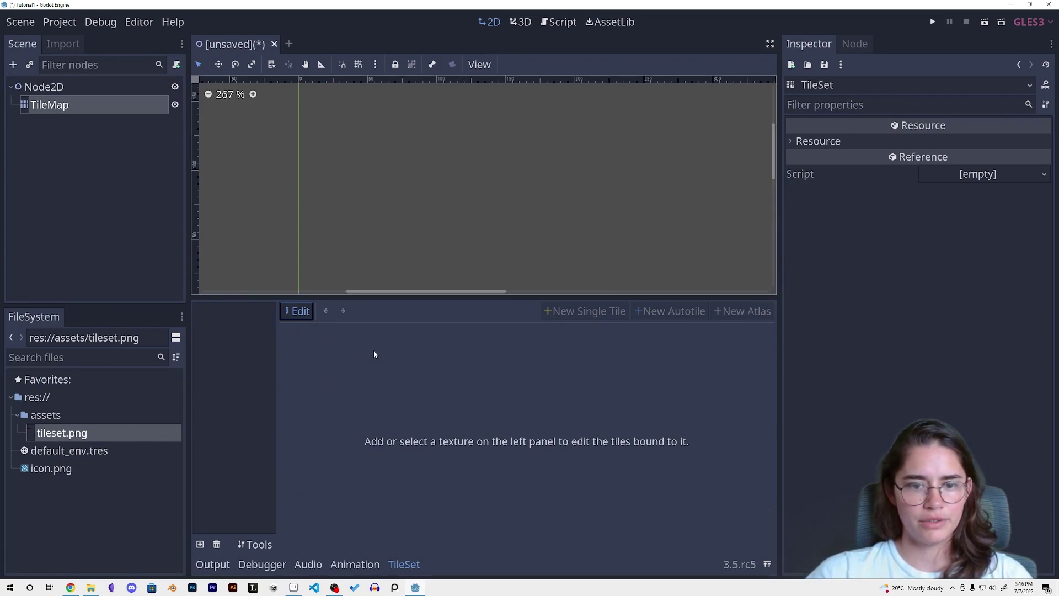
Step: Select the TileMap node, open its TileSet for editing and enlarge the TileSet editor
{"action": "left_click", "coordinate": [35, 110]}
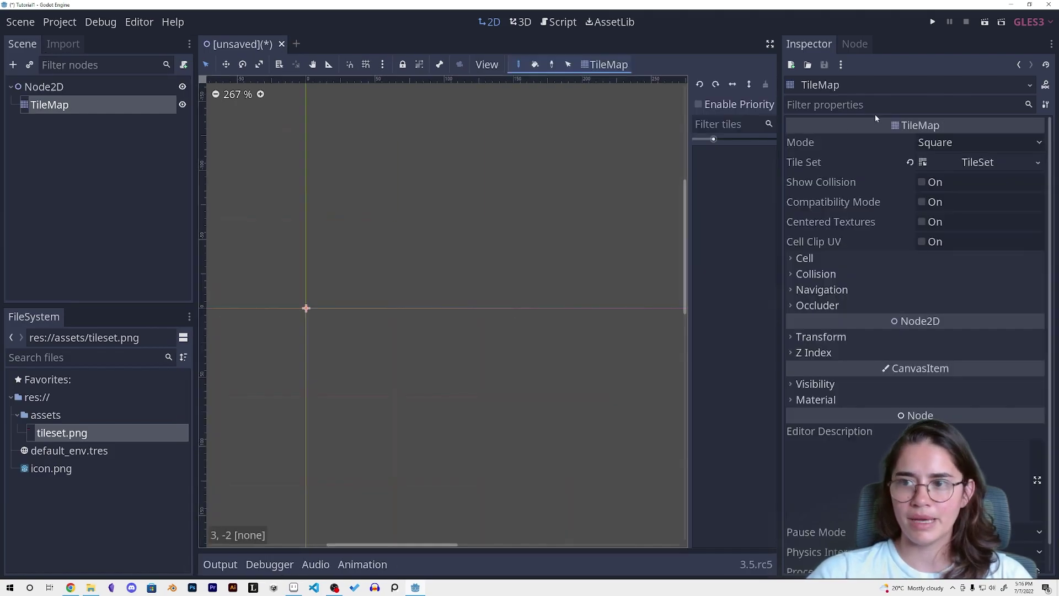
{"action": "left_click", "coordinate": [986, 163]}
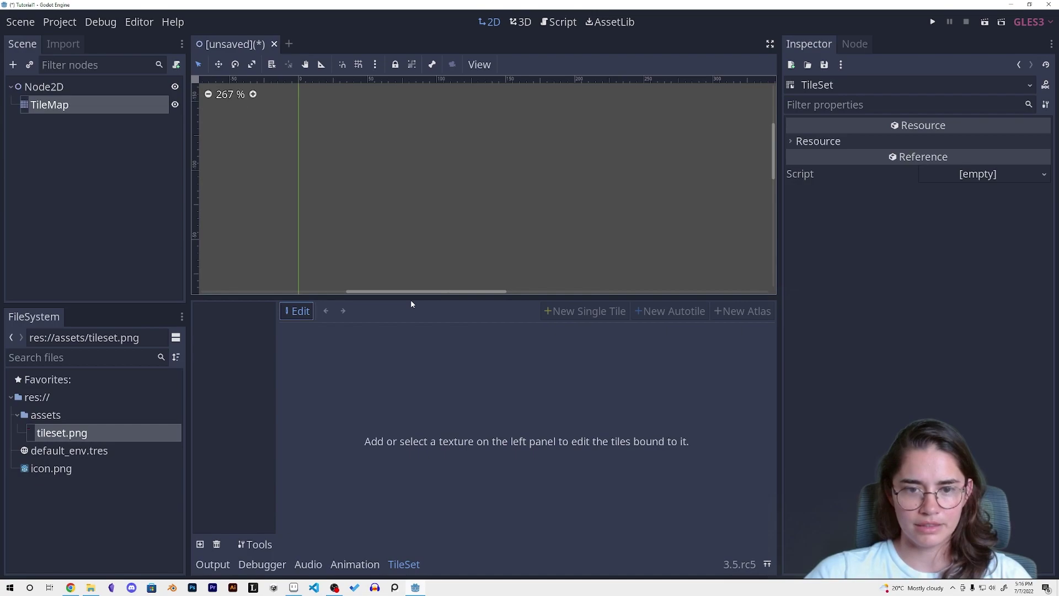
{"action": "left_click_drag", "start_coordinate": [412, 298], "coordinate": [411, 255]}
Step: Add tileset.png from the project files to the TileSet's textures, and remove that texture from the TileSet
{"action": "left_click_drag", "start_coordinate": [47, 436], "coordinate": [245, 386]}
{"action": "left_click", "coordinate": [216, 545]}
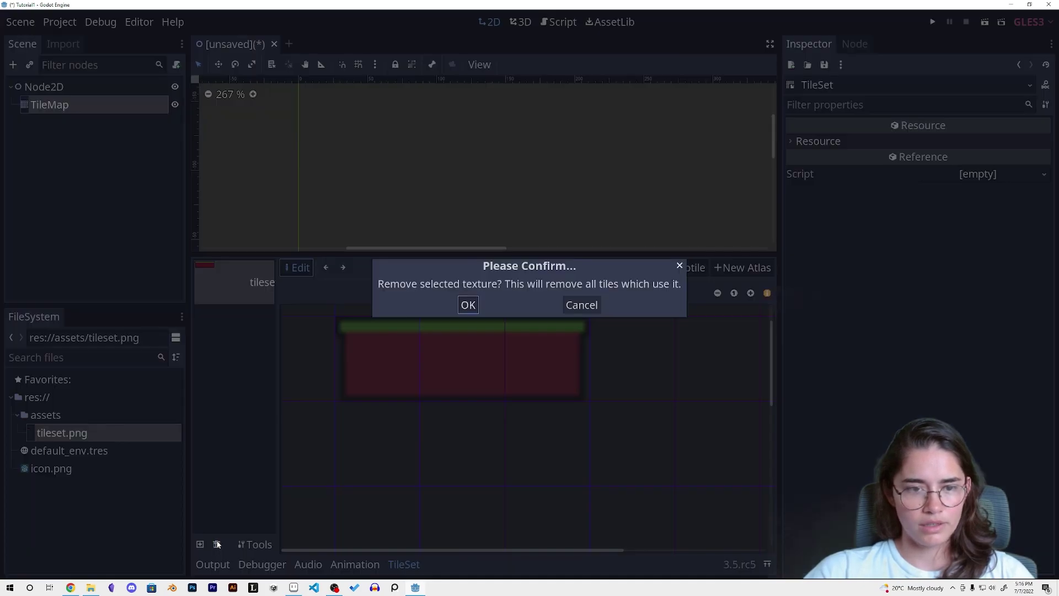
{"action": "left_click", "coordinate": [467, 304]}
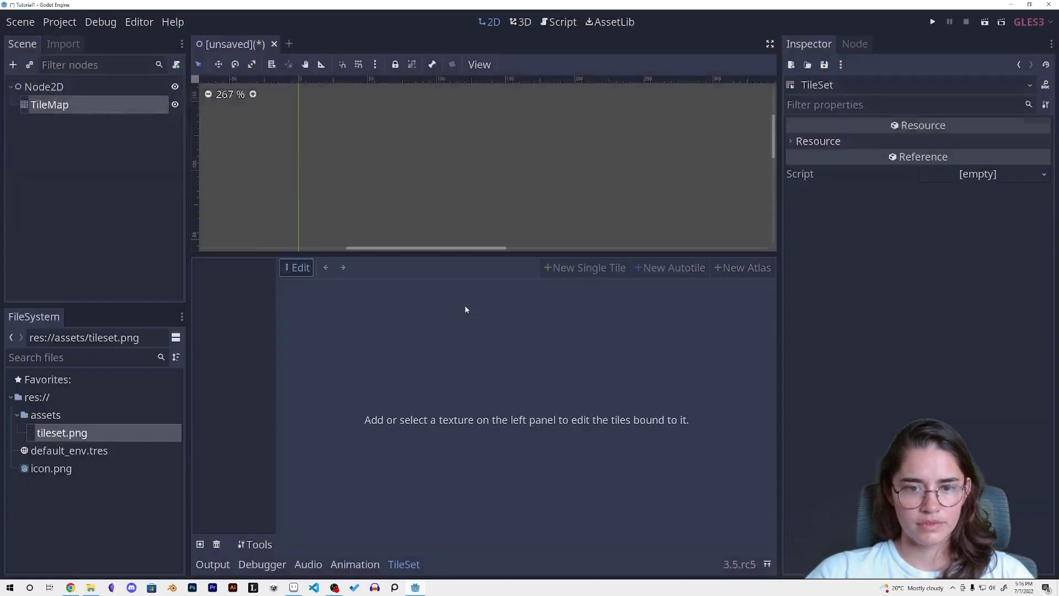
Step: Add the texture tileset.png to the TileSet by choosing the file from res://assets
{"action": "left_click", "coordinate": [199, 545]}
{"action": "double_click", "coordinate": [252, 145]}
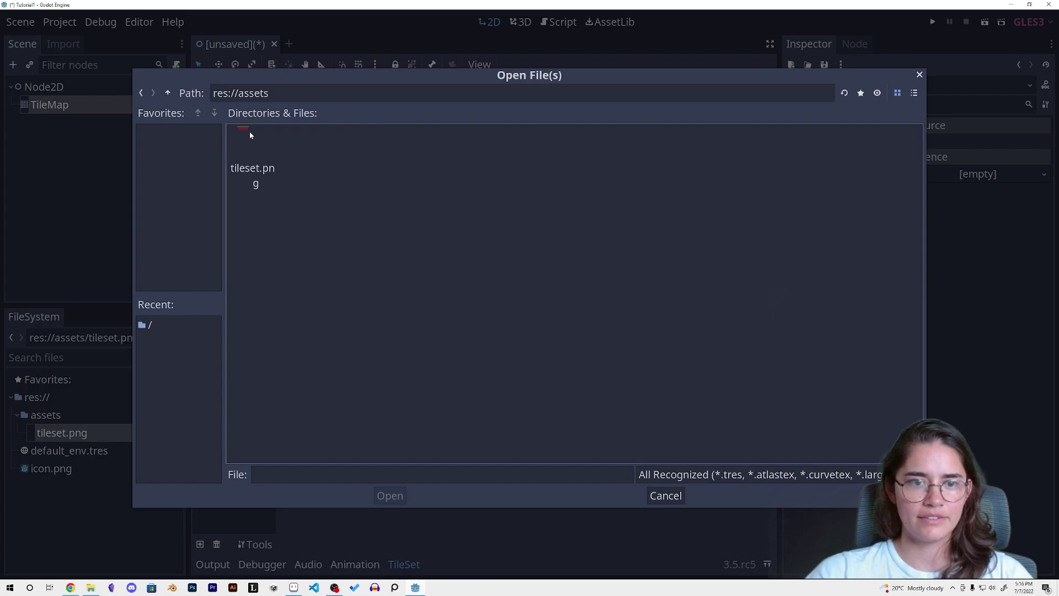
{"action": "left_click", "coordinate": [253, 138]}
{"action": "left_click", "coordinate": [392, 495]}
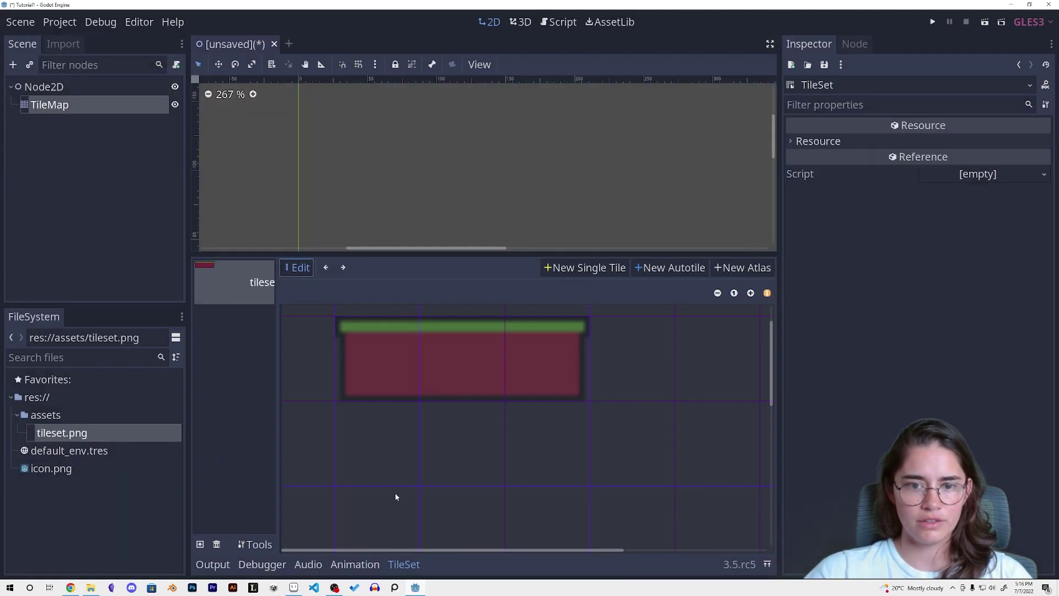
{"action": "scroll", "coordinate": [389, 373], "scroll_direction": "up", "scroll_amount": 2}
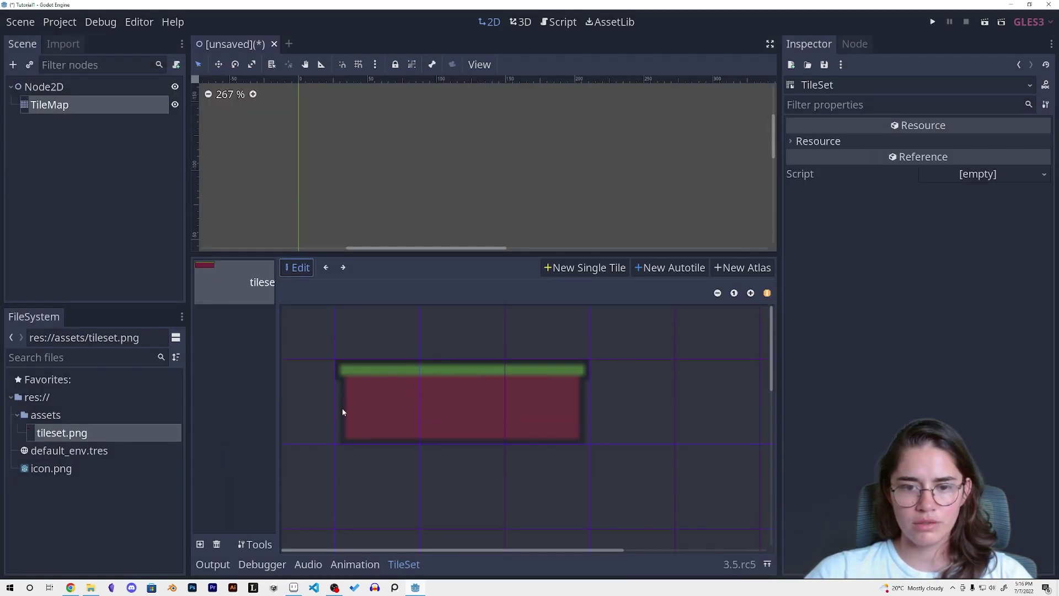
Step: Open the import settings of tileset.png, turn off its Filter flag and reimport the texture
{"action": "left_click", "coordinate": [65, 437]}
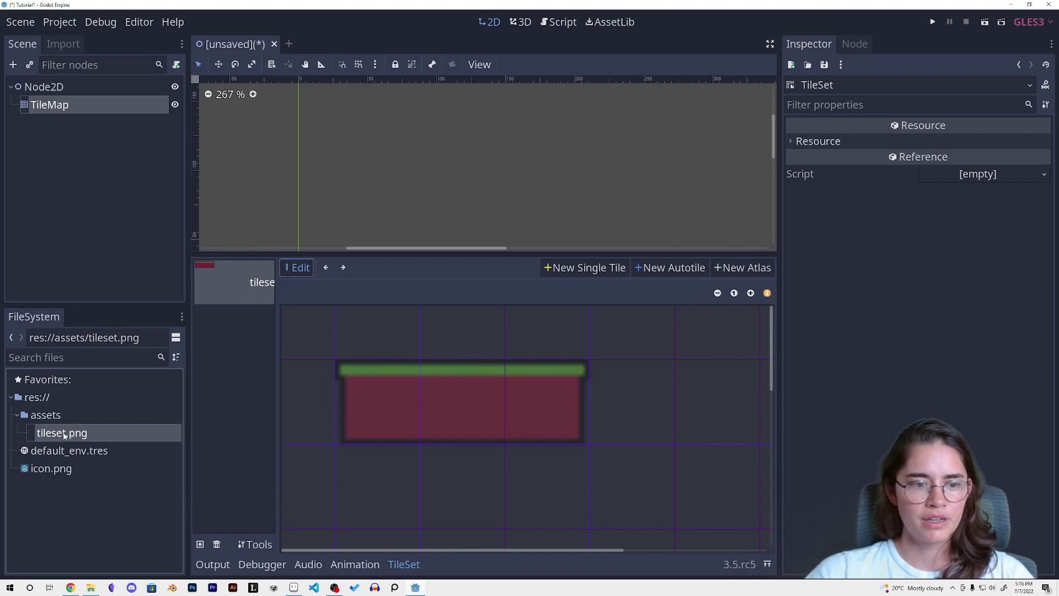
{"action": "left_click", "coordinate": [62, 44]}
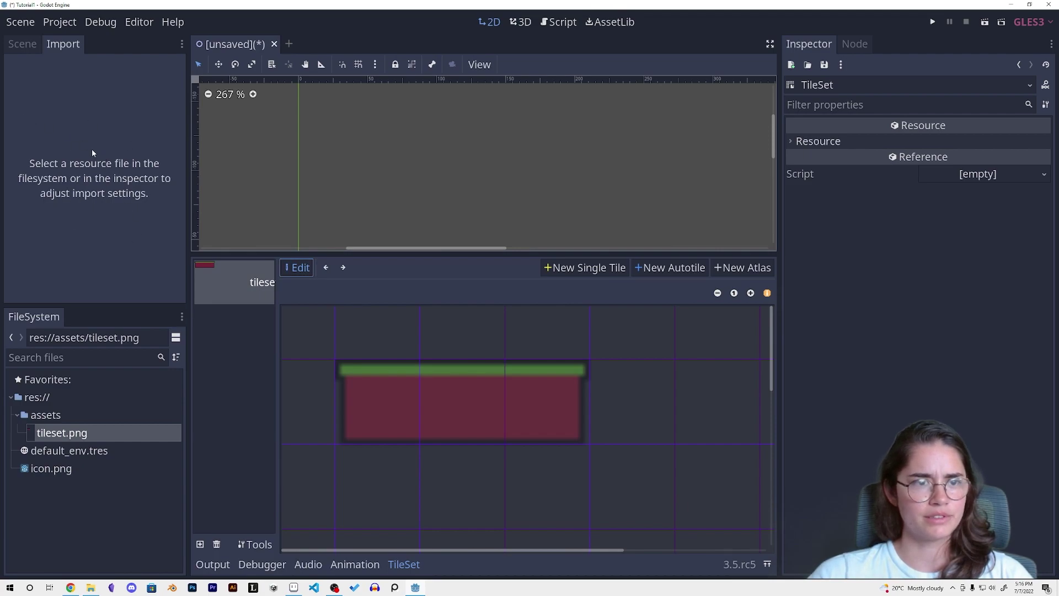
{"action": "left_click", "coordinate": [53, 434]}
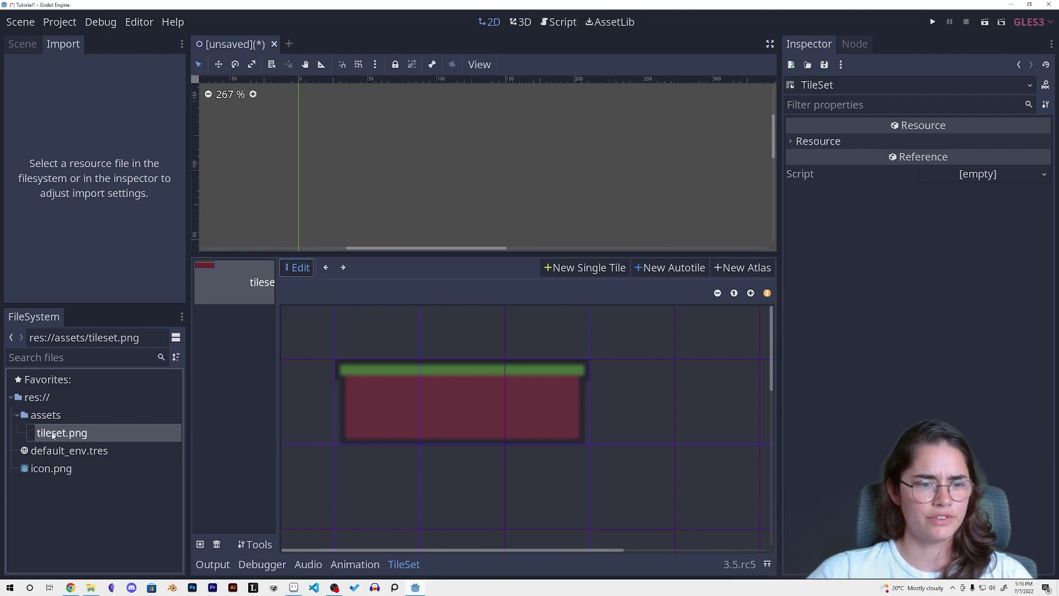
{"action": "left_click", "coordinate": [22, 47]}
{"action": "left_click", "coordinate": [63, 50]}
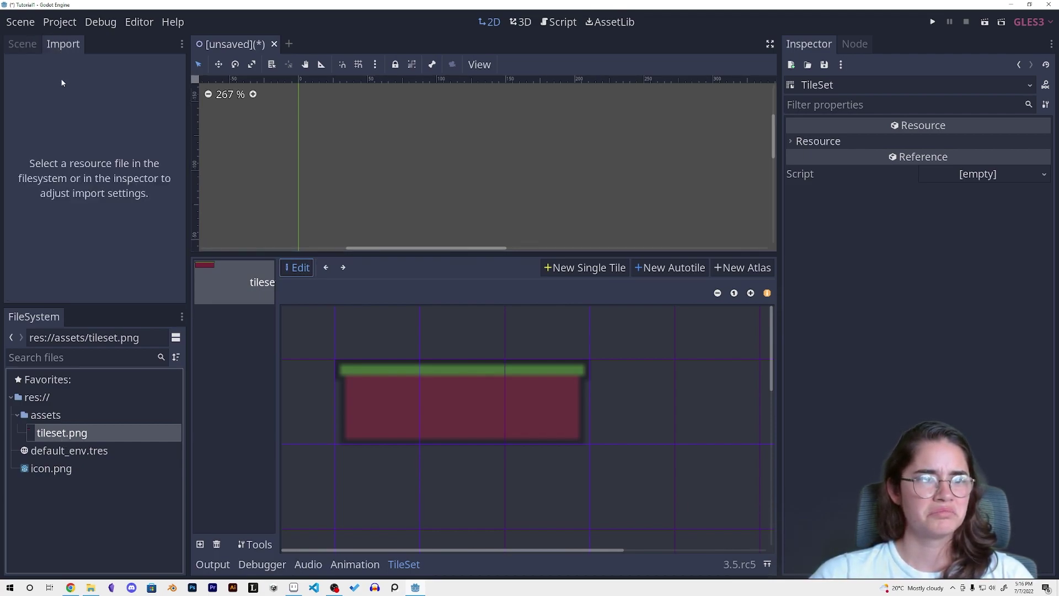
{"action": "double_click", "coordinate": [53, 435]}
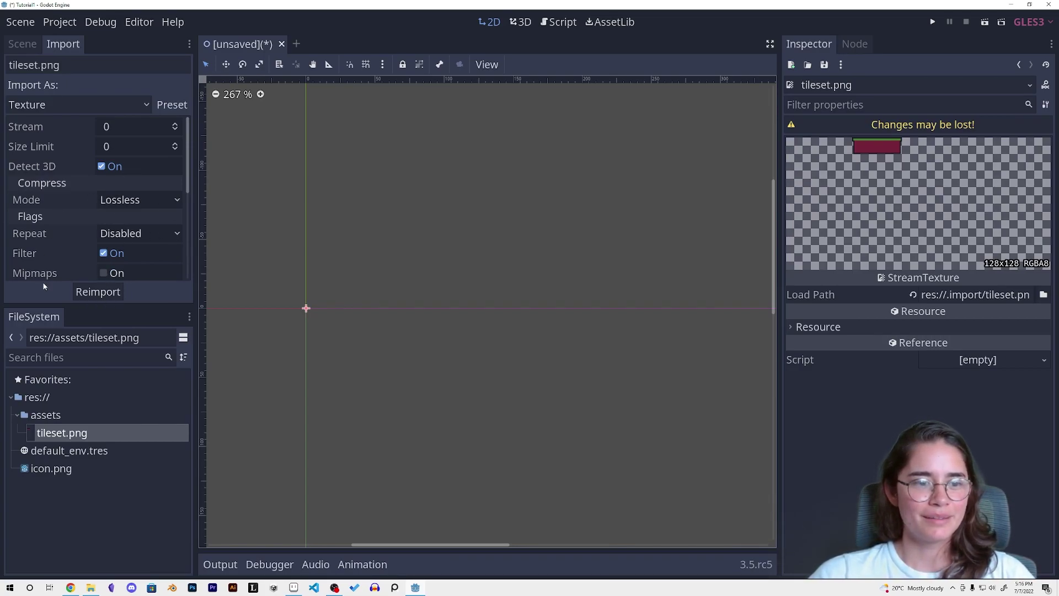
{"action": "left_click", "coordinate": [22, 43]}
{"action": "left_click", "coordinate": [61, 43]}
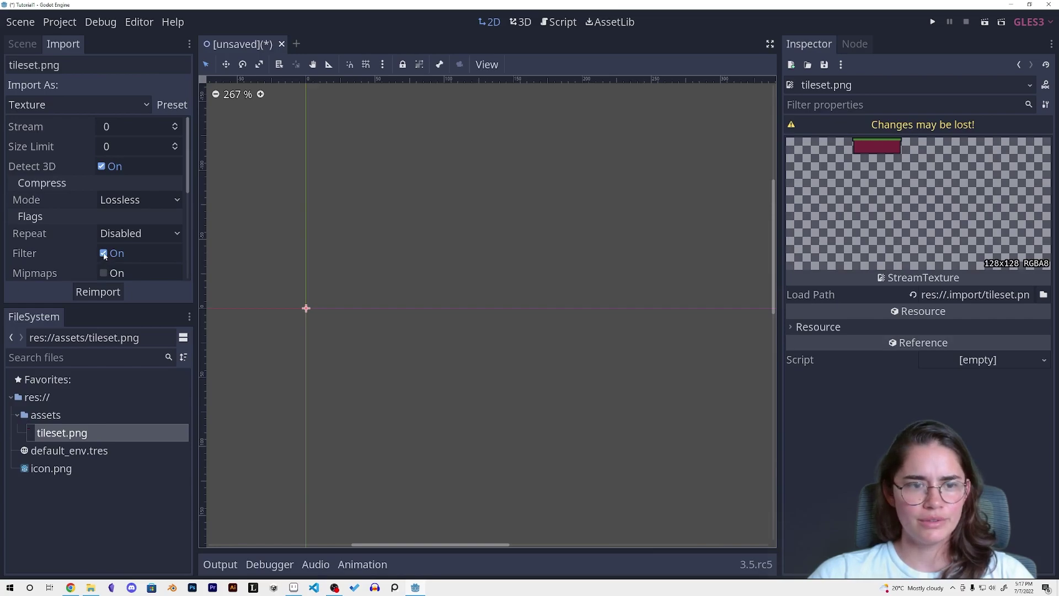
{"action": "left_click", "coordinate": [104, 253]}
{"action": "left_click", "coordinate": [97, 292]}
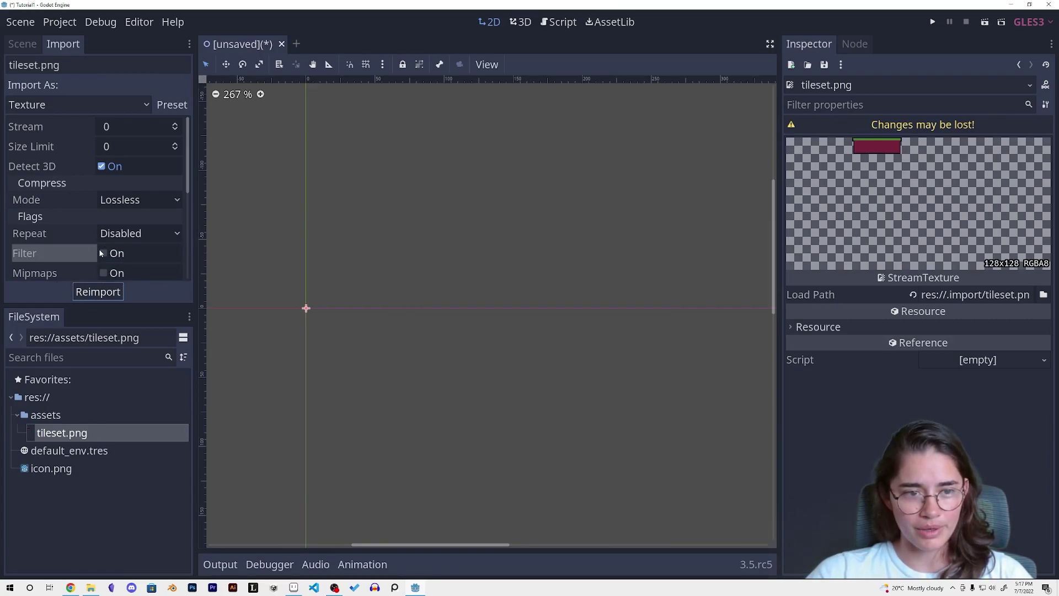
Step: Reopen the TileMap node's TileSet for editing and add the reimported tileset.png as its texture
{"action": "left_click", "coordinate": [24, 47]}
{"action": "left_click", "coordinate": [59, 106]}
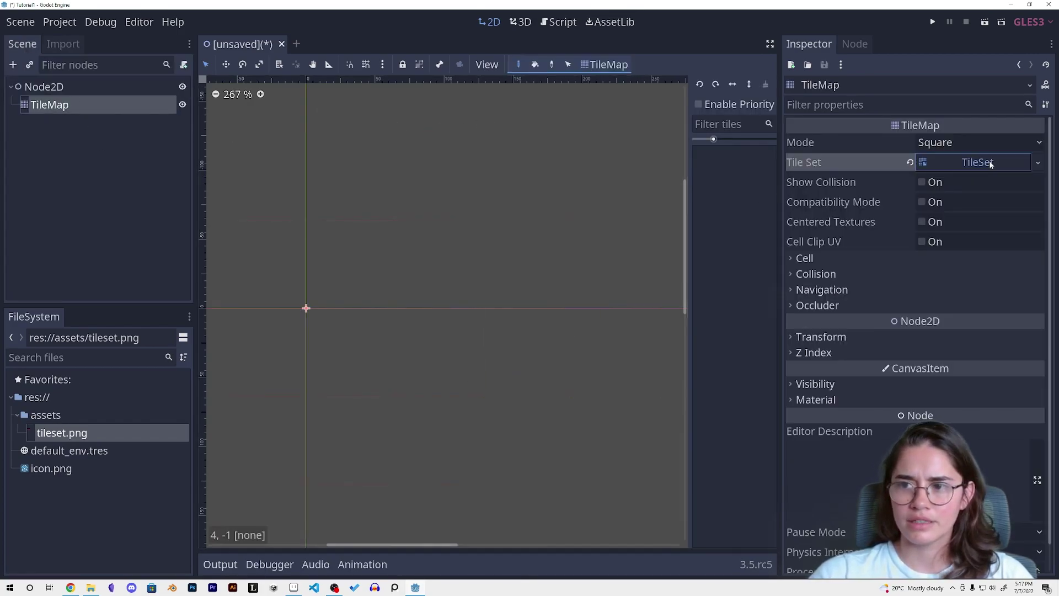
{"action": "left_click", "coordinate": [978, 161]}
{"action": "left_click_drag", "start_coordinate": [101, 433], "coordinate": [226, 381]}
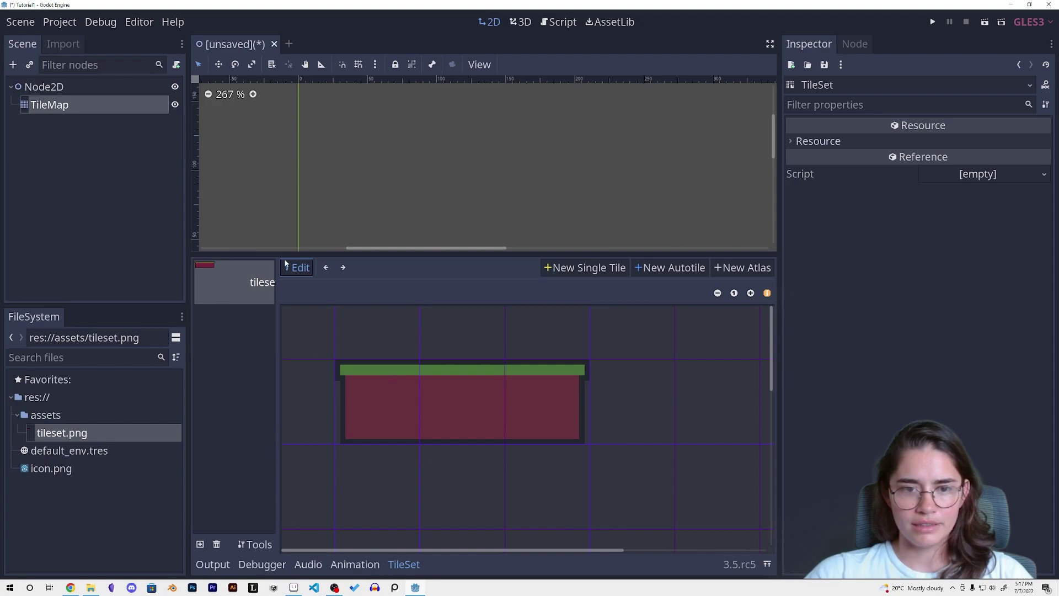
Step: Create a new single tile with grid snapping enabled, taking the platform image's left 16 px cell as its region
{"action": "left_click", "coordinate": [751, 293]}
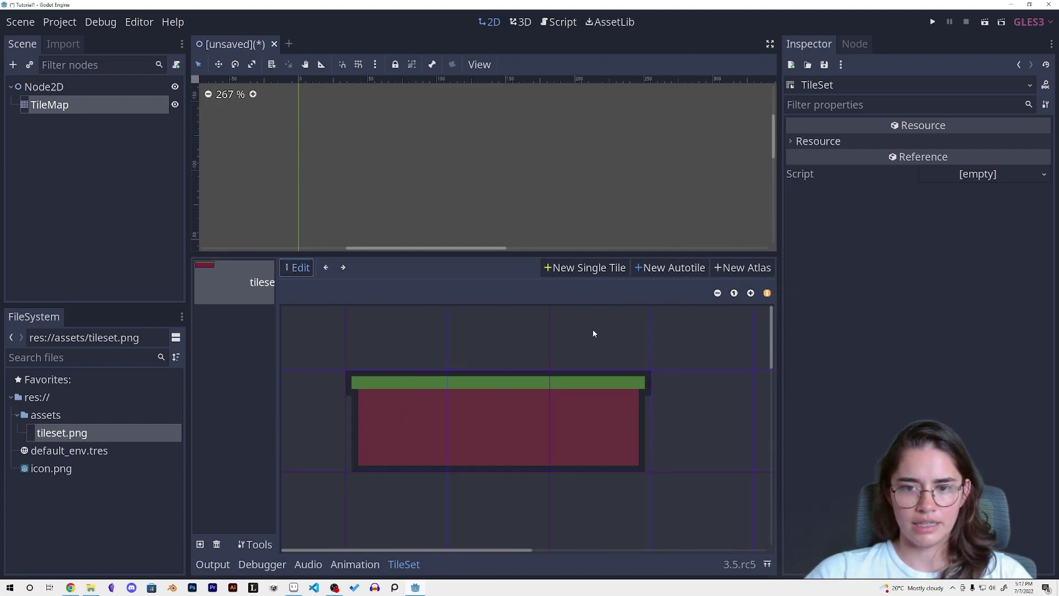
{"action": "left_click", "coordinate": [574, 267]}
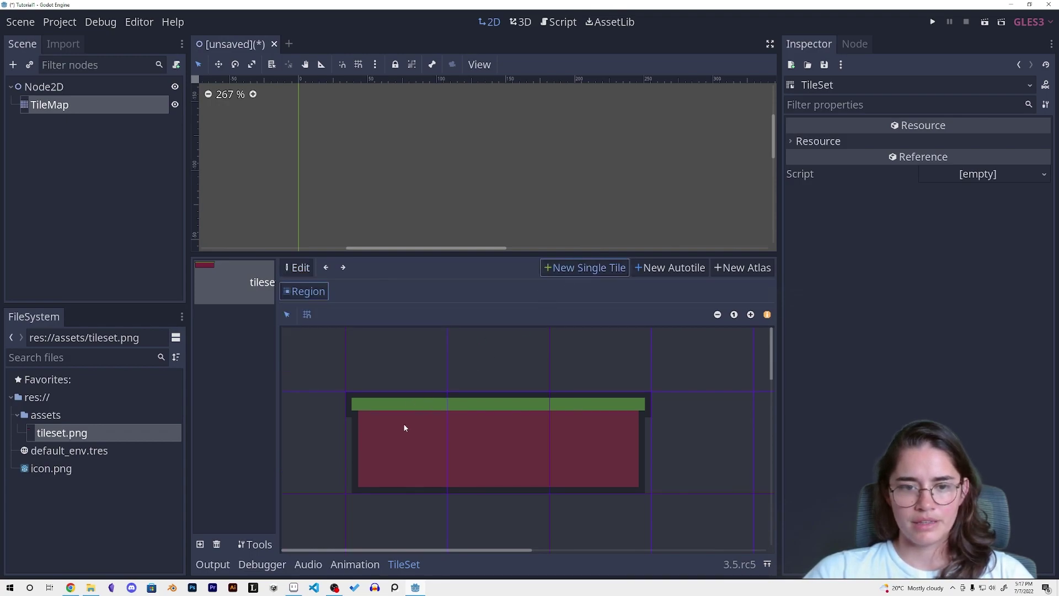
{"action": "left_click", "coordinate": [304, 316]}
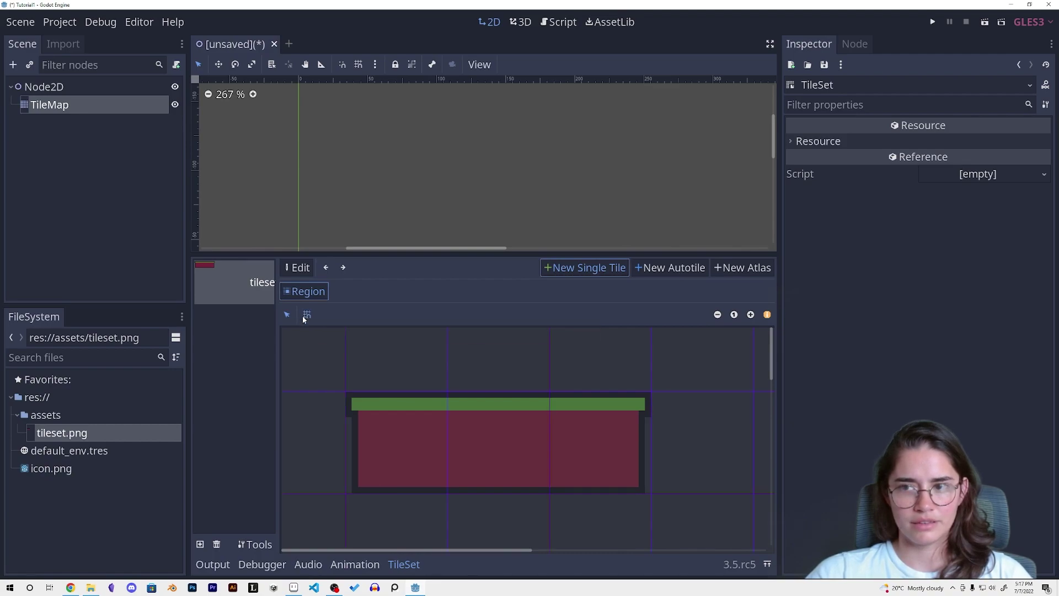
{"action": "left_click", "coordinate": [306, 317]}
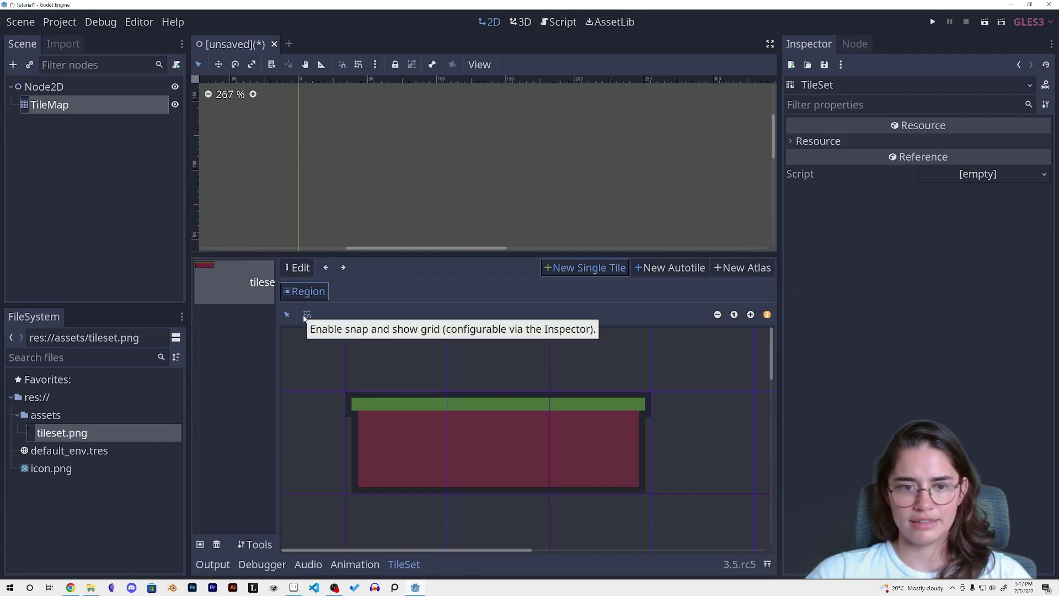
{"action": "left_click", "coordinate": [403, 421]}
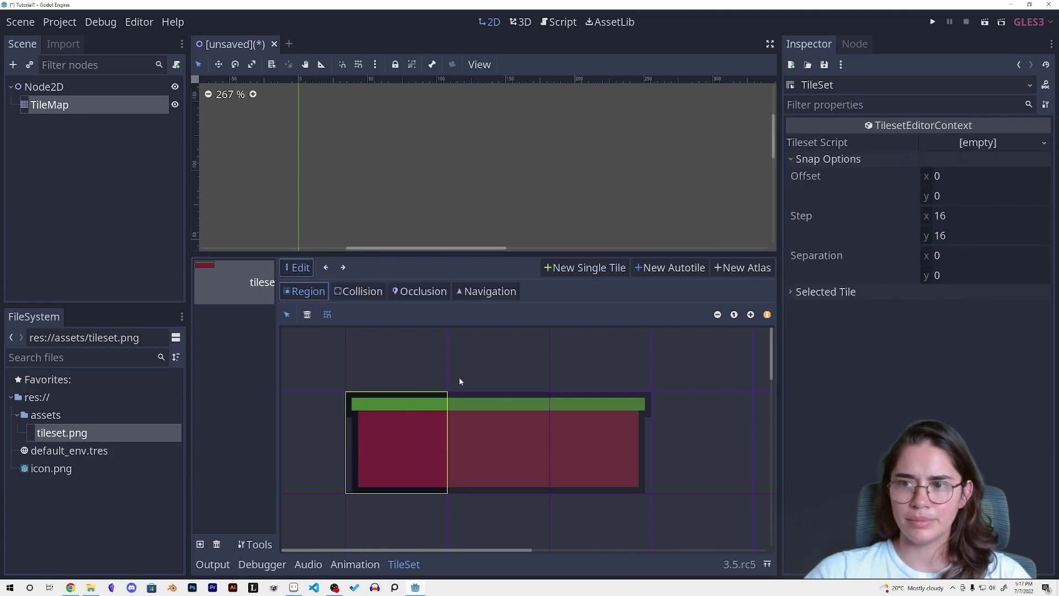
Step: Set the tile snap step to 32 by 32 and redraw the tile's region over one 32 px cell
{"action": "left_click", "coordinate": [949, 216]}
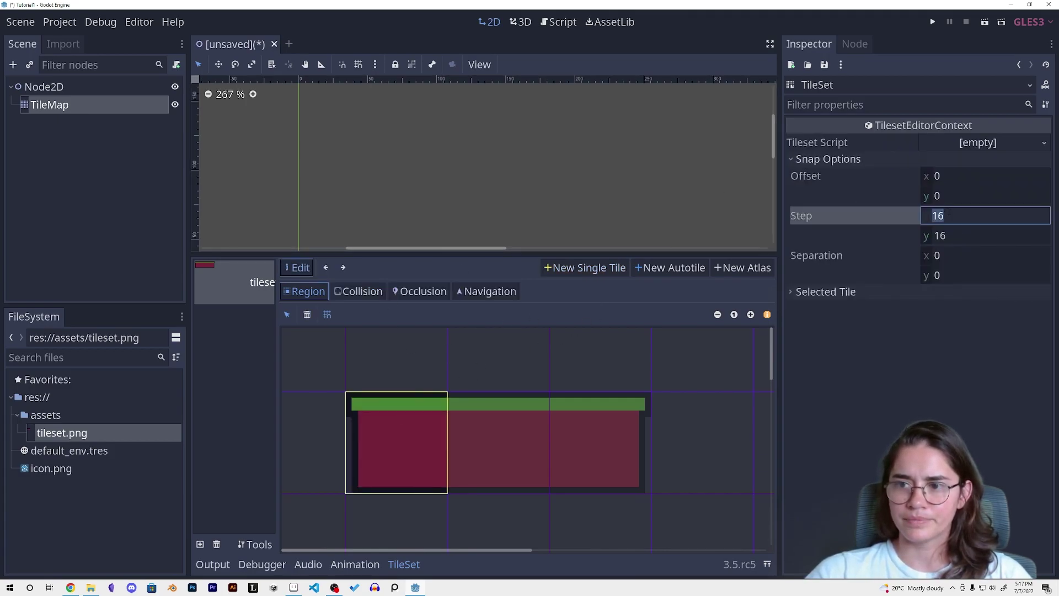
{"action": "type", "text": "32"}
{"action": "left_click", "coordinate": [952, 236]}
{"action": "type", "text": "32"}
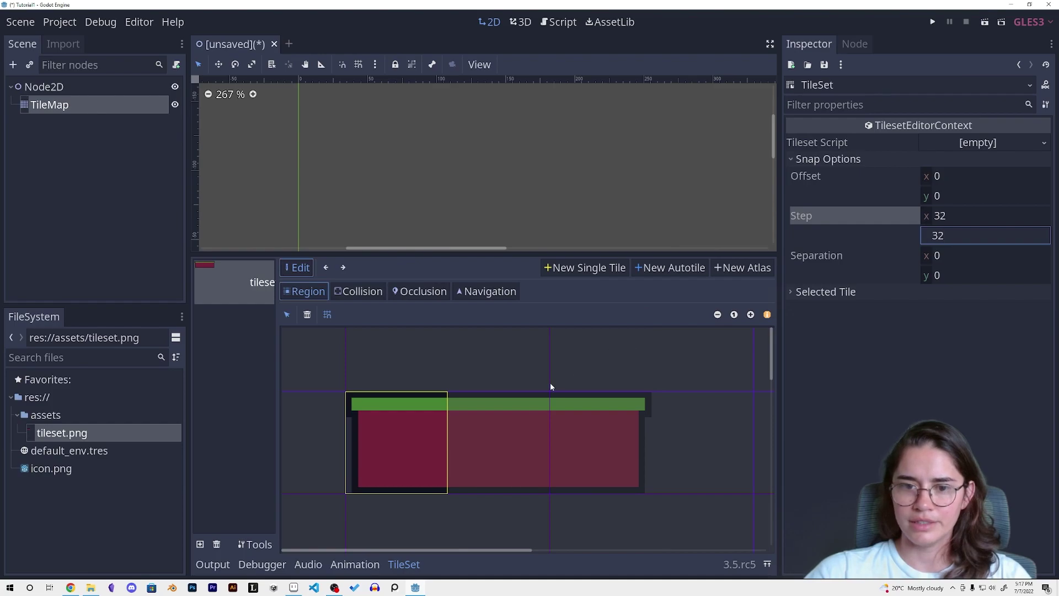
{"action": "left_click", "coordinate": [435, 425]}
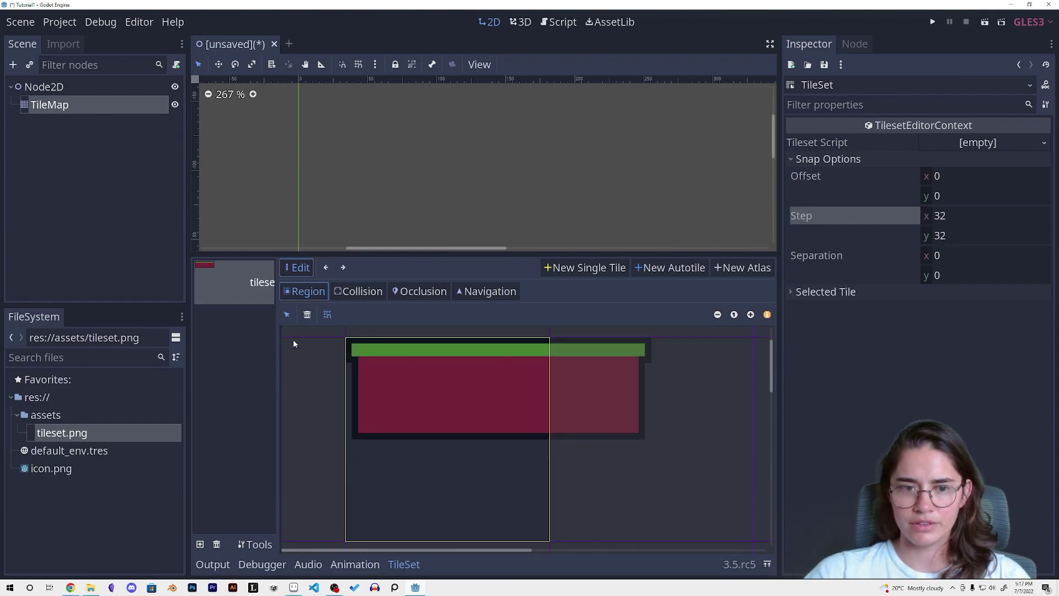
{"action": "left_click", "coordinate": [327, 315]}
{"action": "left_click", "coordinate": [327, 315]}
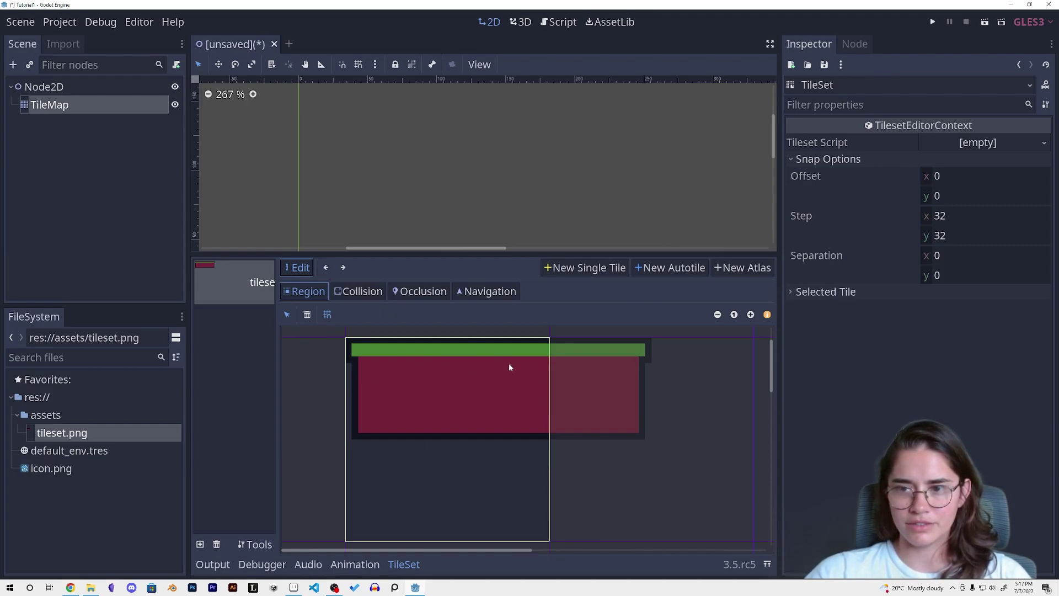
{"action": "left_click", "coordinate": [866, 159]}
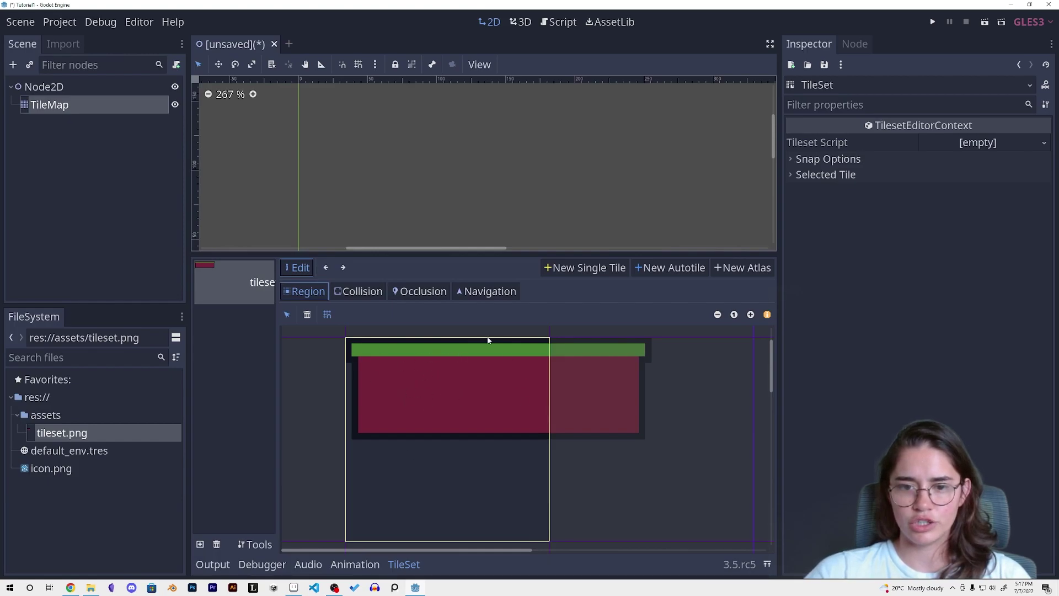
{"action": "left_click", "coordinate": [327, 315]}
{"action": "left_click", "coordinate": [327, 315]}
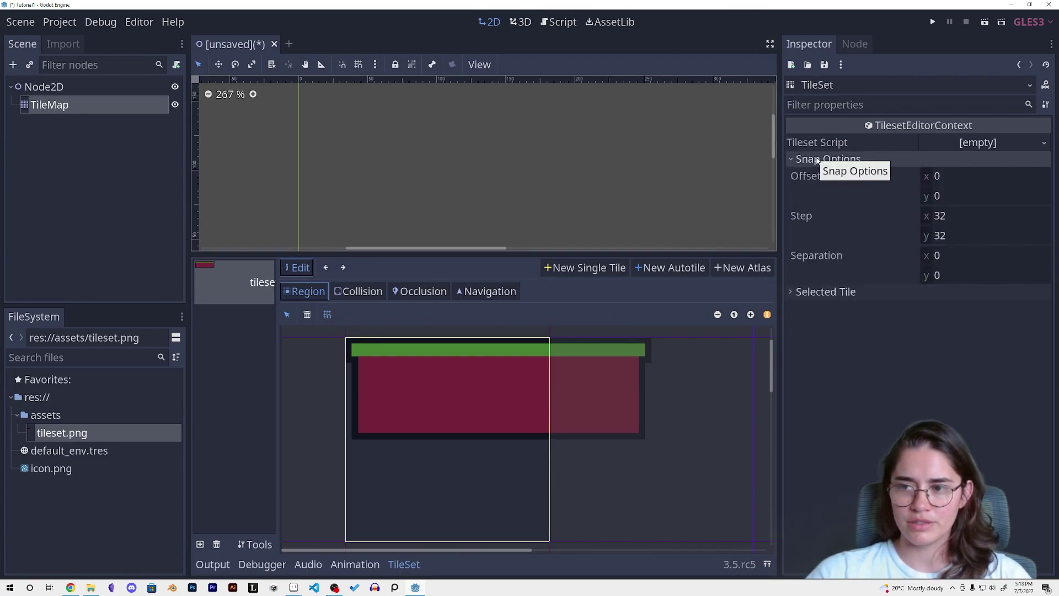
Step: Set the snap step in the tileset editor's snap options to 16 by 16
{"action": "left_click", "coordinate": [975, 221]}
{"action": "type", "text": "1"}
{"action": "type", "text": "5"}
{"action": "left_click", "coordinate": [949, 240]}
{"action": "type", "text": "16"}
{"action": "key", "text": "Return"}
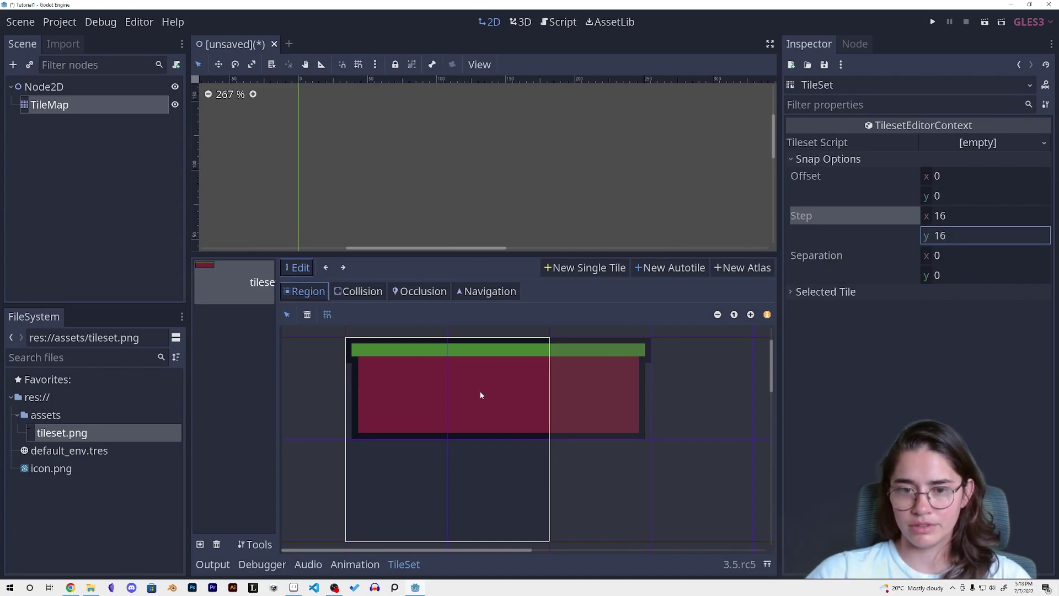
Step: Redraw the single tile's region over the platform's left 16 px cell, and move it onto the middle cell
{"action": "scroll", "coordinate": [480, 439], "scroll_direction": "down", "scroll_amount": 2}
{"action": "scroll", "coordinate": [461, 442], "scroll_direction": "up", "scroll_amount": 2}
{"action": "left_click", "coordinate": [405, 392]}
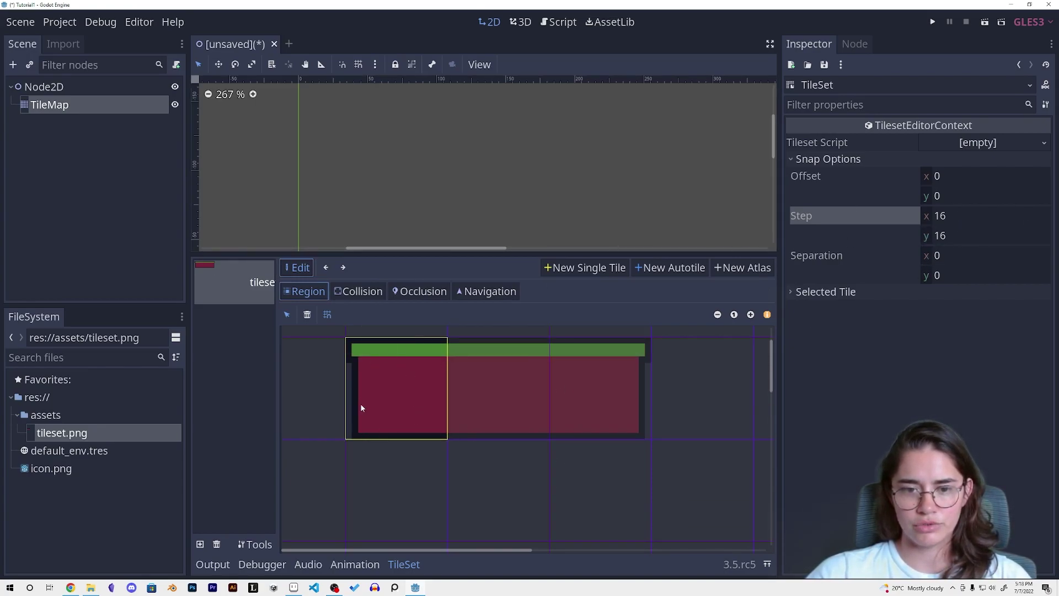
{"action": "left_click", "coordinate": [511, 374]}
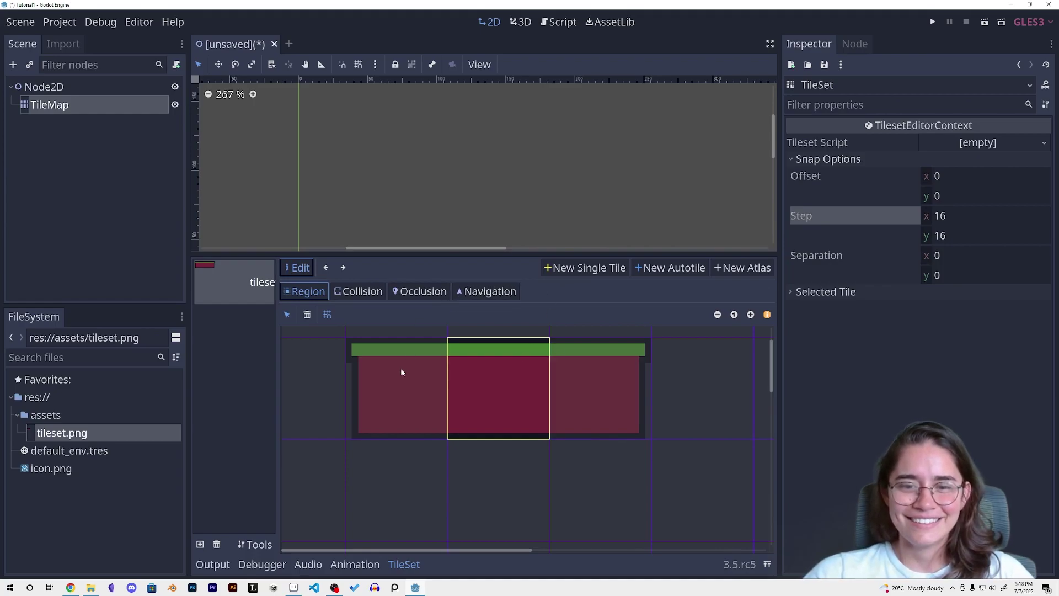
Step: Add two more single tiles, one for the platform's left end cell and one for its right end cell
{"action": "left_click", "coordinate": [587, 269]}
{"action": "left_click", "coordinate": [388, 385]}
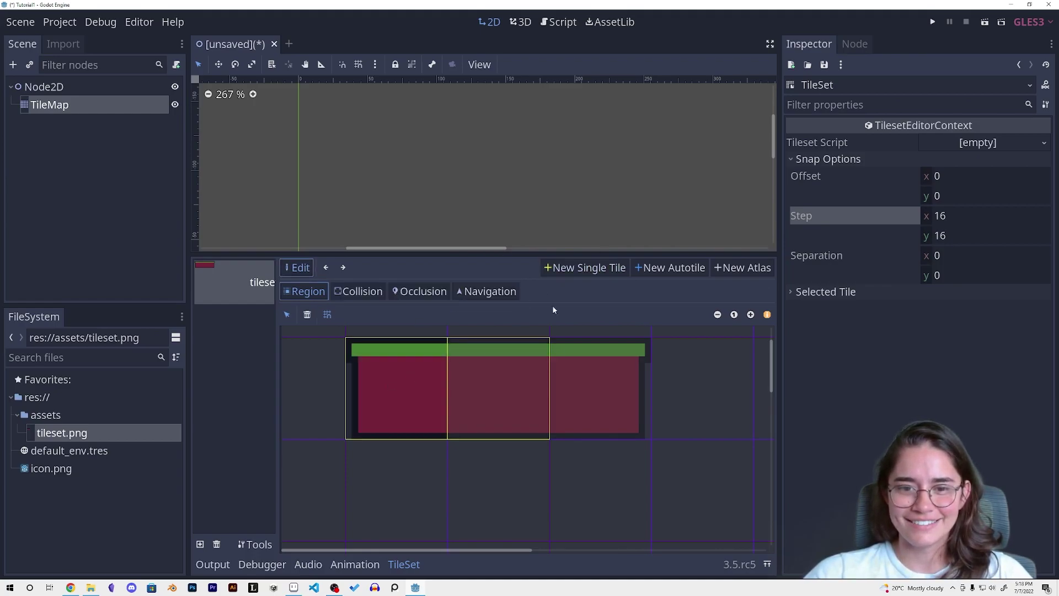
{"action": "left_click", "coordinate": [598, 270]}
{"action": "left_click", "coordinate": [558, 393]}
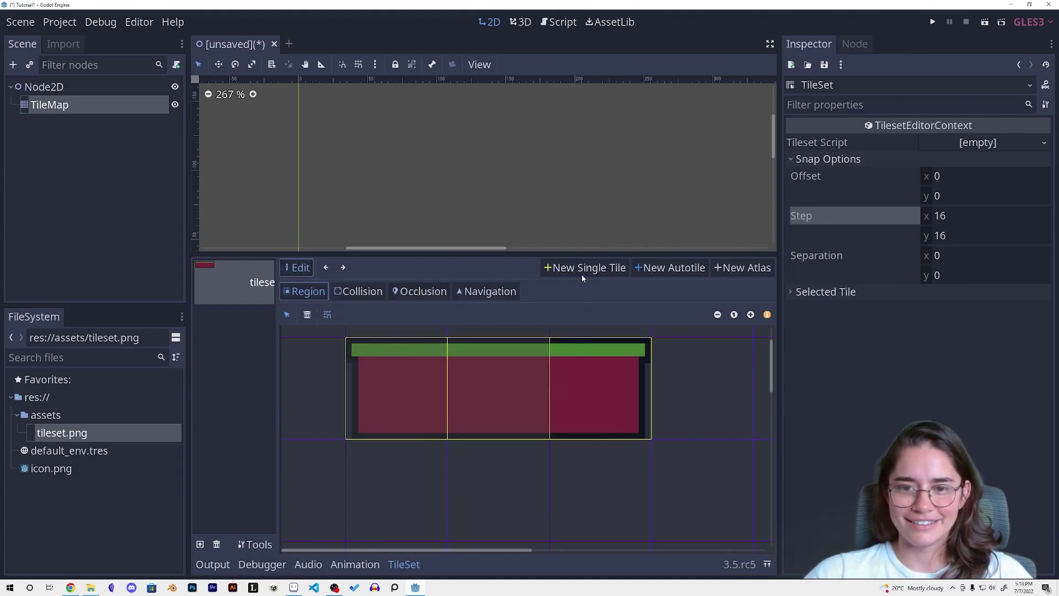
Step: Enlarge the 2D viewport and select the TileMap node for tile painting
{"action": "left_click", "coordinate": [584, 270]}
{"action": "left_click_drag", "start_coordinate": [482, 252], "coordinate": [481, 443]}
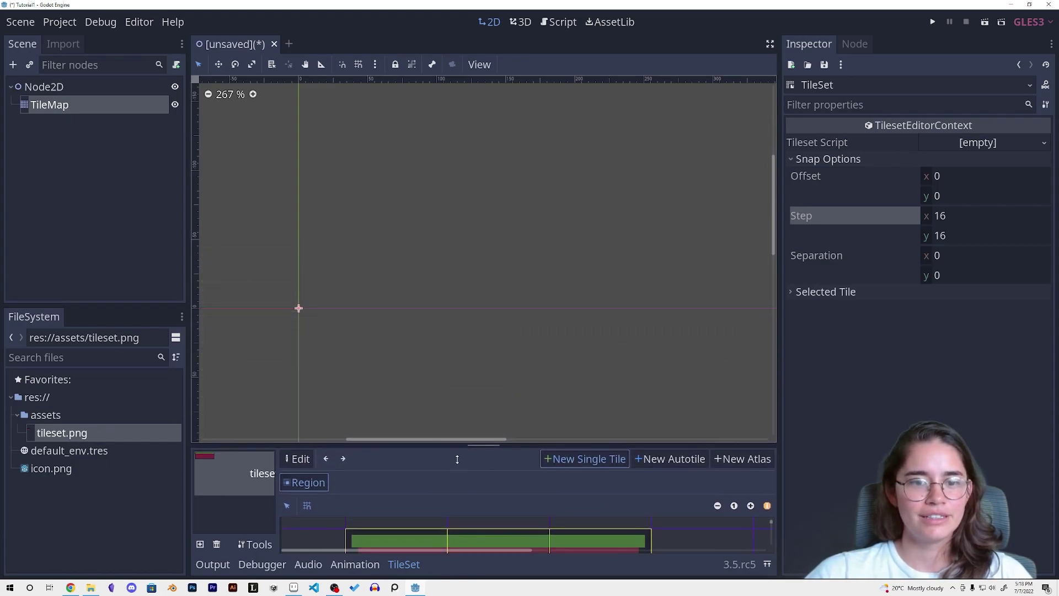
{"action": "left_click", "coordinate": [98, 108]}
Step: Paint test tiles with the middle tile tileset.png 0 in three rows around the origin
{"action": "scroll", "coordinate": [373, 401], "scroll_direction": "up", "scroll_amount": 3}
{"action": "mouse_move", "coordinate": [366, 397]}
{"action": "left_mouse_down"}
{"action": "mouse_move", "coordinate": [435, 253]}
{"action": "mouse_move", "coordinate": [475, 367]}
{"action": "left_mouse_up"}
{"action": "scroll", "coordinate": [413, 367], "scroll_direction": "down", "scroll_amount": 3}
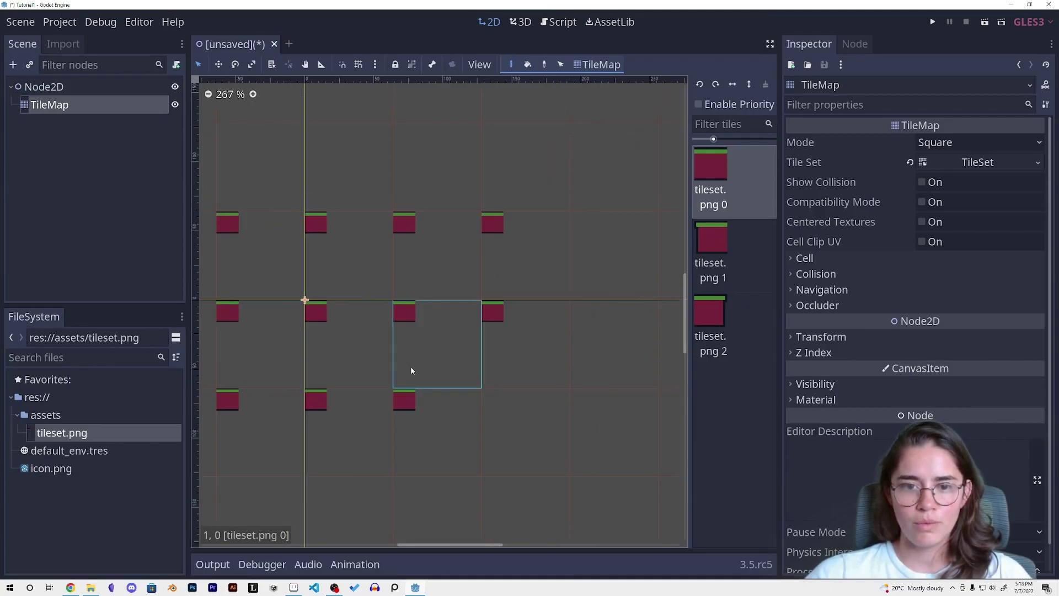
{"action": "scroll", "coordinate": [411, 369], "scroll_direction": "down", "scroll_amount": 7}
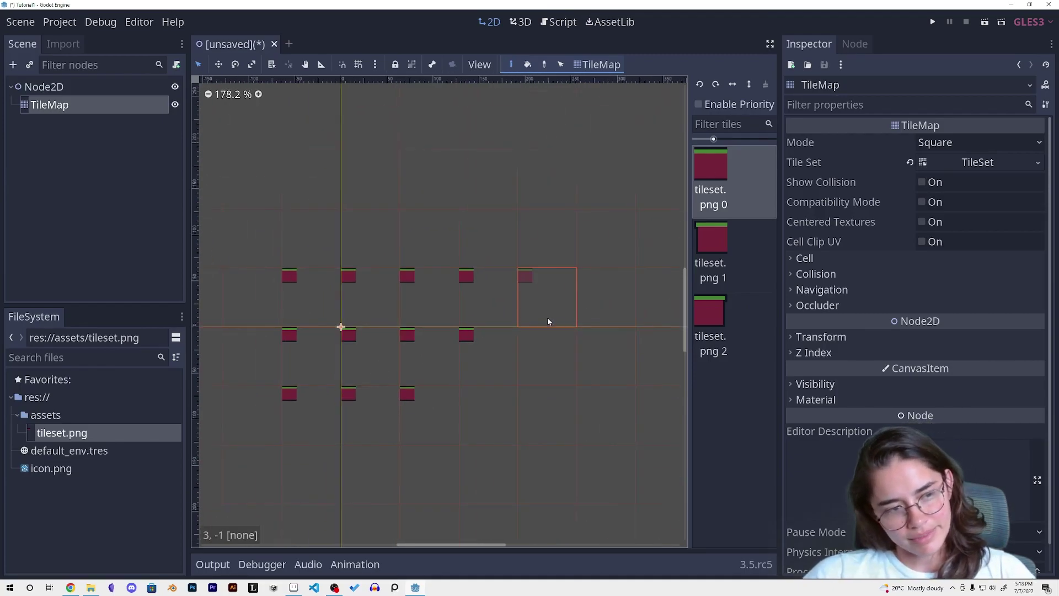
Step: Set the TileMap's cell size to 16 by 16
{"action": "left_click", "coordinate": [805, 259]}
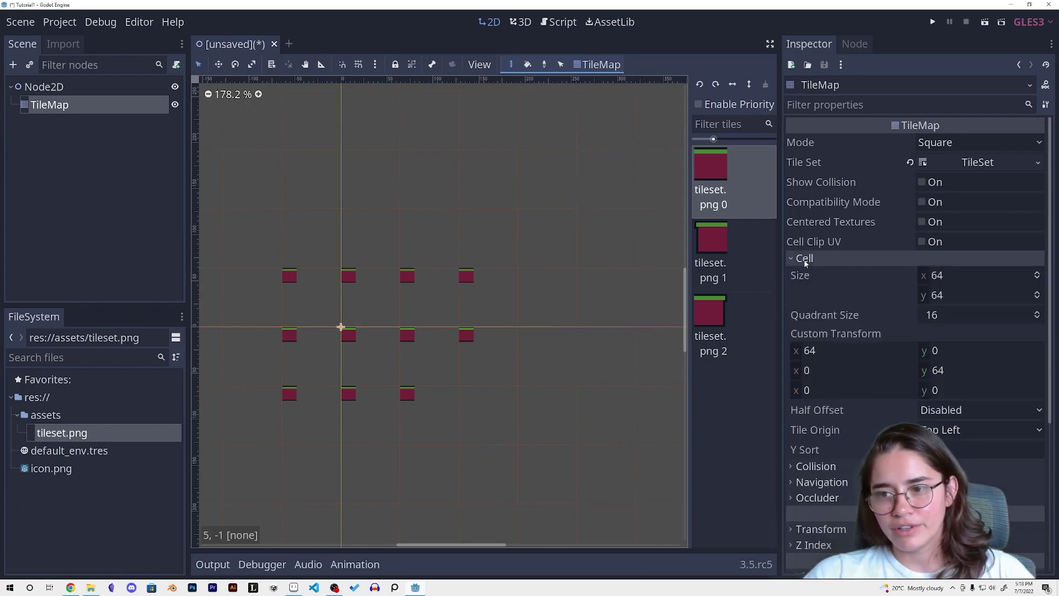
{"action": "left_click", "coordinate": [790, 259]}
{"action": "left_click", "coordinate": [794, 259]}
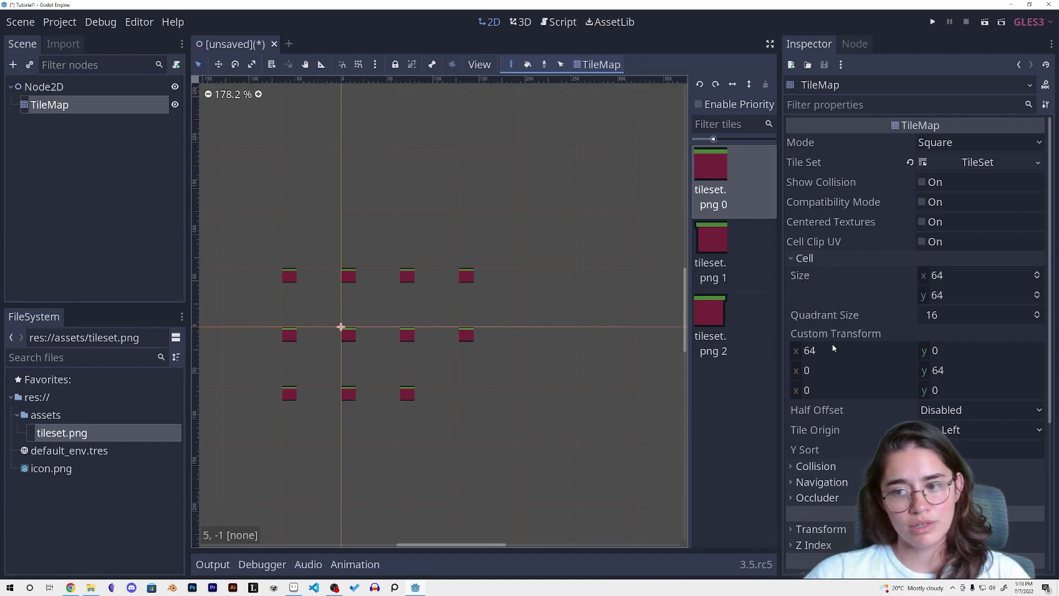
{"action": "left_click", "coordinate": [946, 276]}
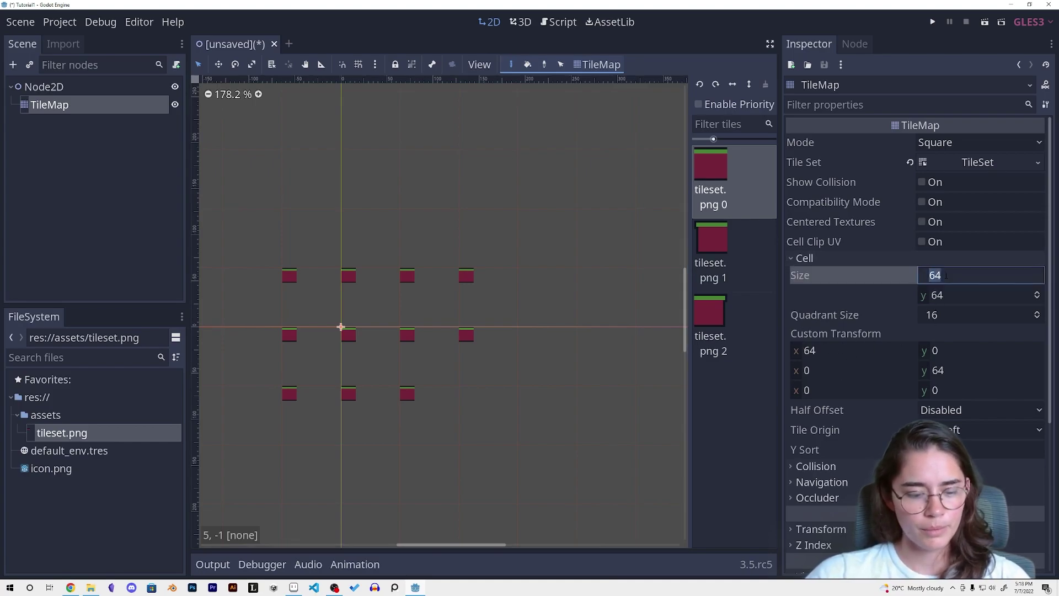
{"action": "type", "text": "16"}
{"action": "key", "text": "Tab"}
{"action": "type", "text": "16"}
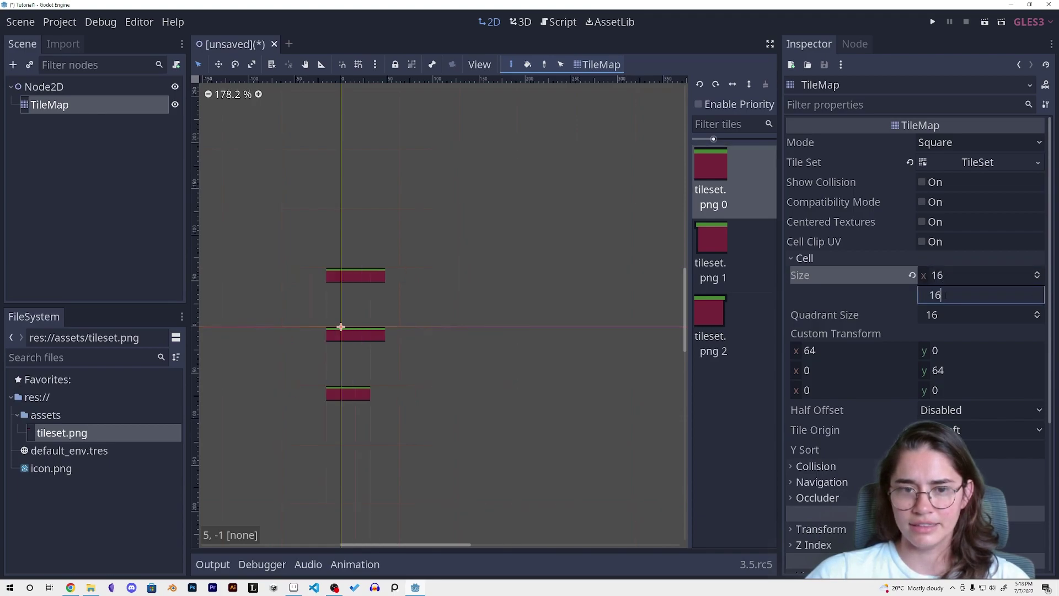
Step: Paint a few more middle tiles beside the existing rows and erase all test tiles from the map
{"action": "left_click", "coordinate": [525, 349]}
{"action": "scroll", "coordinate": [381, 364], "scroll_direction": "up", "scroll_amount": 1}
{"action": "mouse_move", "coordinate": [394, 332]}
{"action": "left_mouse_down"}
{"action": "mouse_move", "coordinate": [334, 348]}
{"action": "mouse_move", "coordinate": [603, 298]}
{"action": "mouse_move", "coordinate": [424, 335]}
{"action": "left_mouse_up"}
{"action": "mouse_move", "coordinate": [431, 329]}
{"action": "right_mouse_down"}
{"action": "mouse_move", "coordinate": [395, 265]}
{"action": "mouse_move", "coordinate": [552, 249]}
{"action": "mouse_move", "coordinate": [510, 309]}
{"action": "mouse_move", "coordinate": [425, 280]}
{"action": "mouse_move", "coordinate": [272, 379]}
{"action": "mouse_move", "coordinate": [425, 387]}
{"action": "mouse_move", "coordinate": [293, 383]}
{"action": "right_mouse_up"}
{"action": "mouse_move", "coordinate": [293, 383]}
{"action": "left_mouse_down", "text": "shift"}
{"action": "mouse_move", "coordinate": [466, 272]}
{"action": "mouse_move", "coordinate": [549, 196]}
{"action": "mouse_move", "coordinate": [506, 293]}
{"action": "mouse_move", "coordinate": [351, 323]}
{"action": "left_mouse_up", "text": "shift"}
{"action": "right_click", "coordinate": [351, 323]}
{"action": "mouse_move", "coordinate": [492, 288]}
{"action": "right_mouse_down"}
{"action": "mouse_move", "coordinate": [496, 350]}
{"action": "mouse_move", "coordinate": [477, 360]}
{"action": "mouse_move", "coordinate": [630, 249]}
{"action": "mouse_move", "coordinate": [577, 248]}
{"action": "mouse_move", "coordinate": [527, 298]}
{"action": "mouse_move", "coordinate": [500, 309]}
{"action": "mouse_move", "coordinate": [510, 364]}
{"action": "mouse_move", "coordinate": [676, 248]}
{"action": "right_mouse_up"}
Step: Paint a six-tile platform in row -2, right of the origin, with a left end, four middle tiles and a right end
{"action": "left_click", "coordinate": [717, 237]}
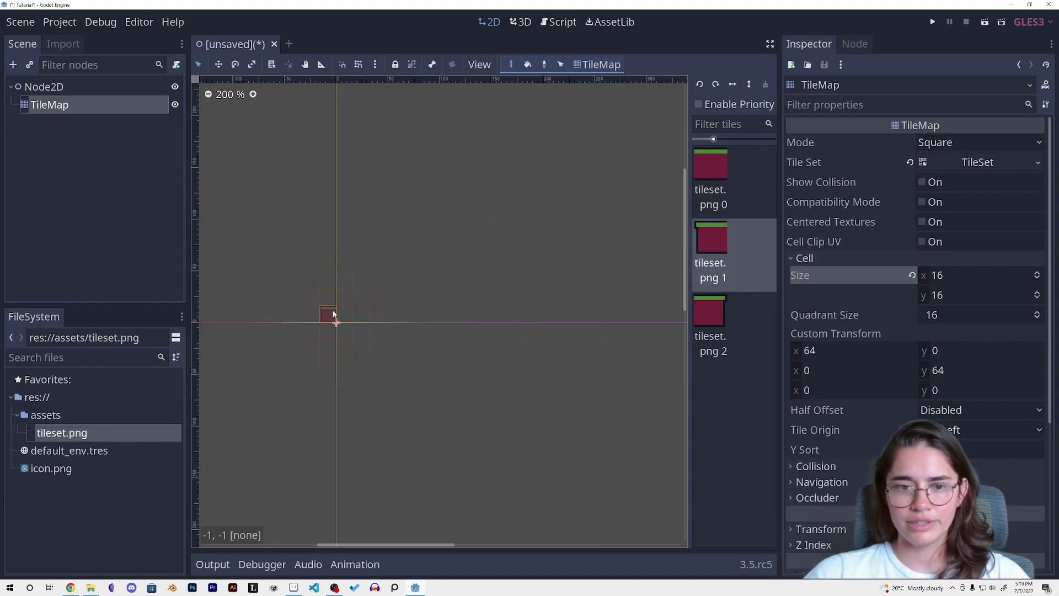
{"action": "left_click", "coordinate": [395, 298]}
{"action": "left_click", "coordinate": [711, 165]}
{"action": "left_click_drag", "start_coordinate": [411, 298], "coordinate": [462, 298]}
{"action": "left_click", "coordinate": [709, 310]}
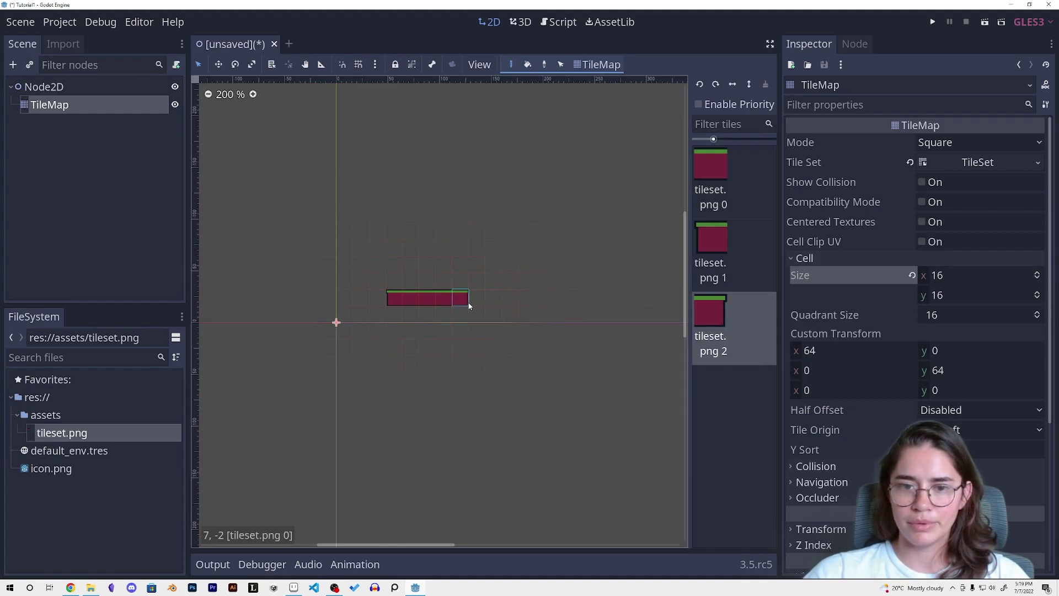
{"action": "left_click", "coordinate": [477, 298]}
Step: Paint a second six-tile platform higher up and right of the first, using four middle tiles and both end tiles
{"action": "middle_click_drag", "start_coordinate": [582, 286], "coordinate": [416, 367]}
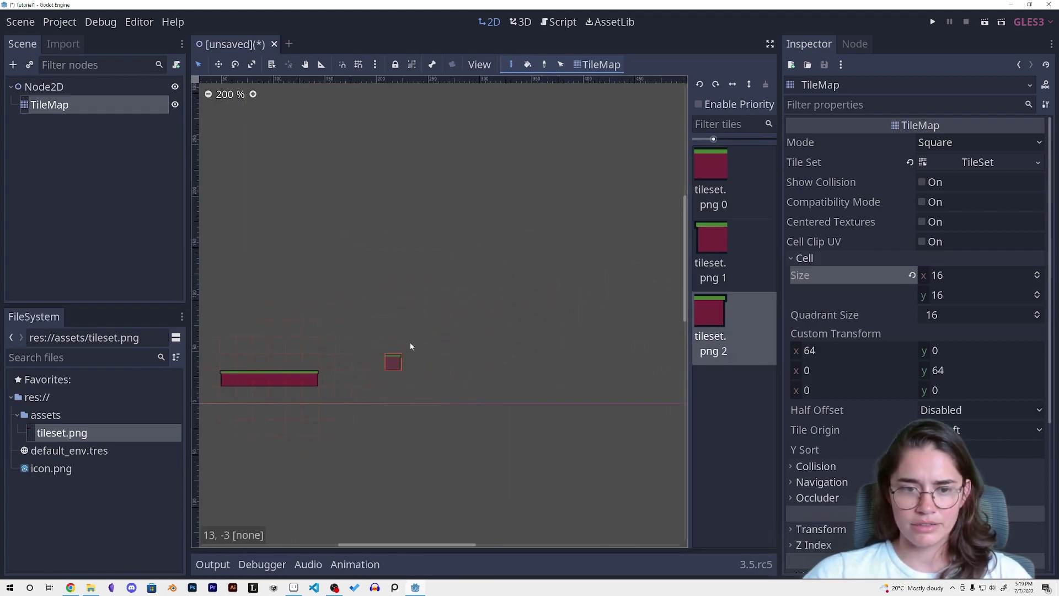
{"action": "scroll", "coordinate": [272, 401], "scroll_direction": "up", "scroll_amount": 9}
{"action": "middle_click_drag", "start_coordinate": [323, 416], "coordinate": [428, 432]}
{"action": "middle_click_drag", "start_coordinate": [551, 357], "coordinate": [412, 411]}
{"action": "scroll", "coordinate": [413, 410], "scroll_direction": "down", "scroll_amount": 3}
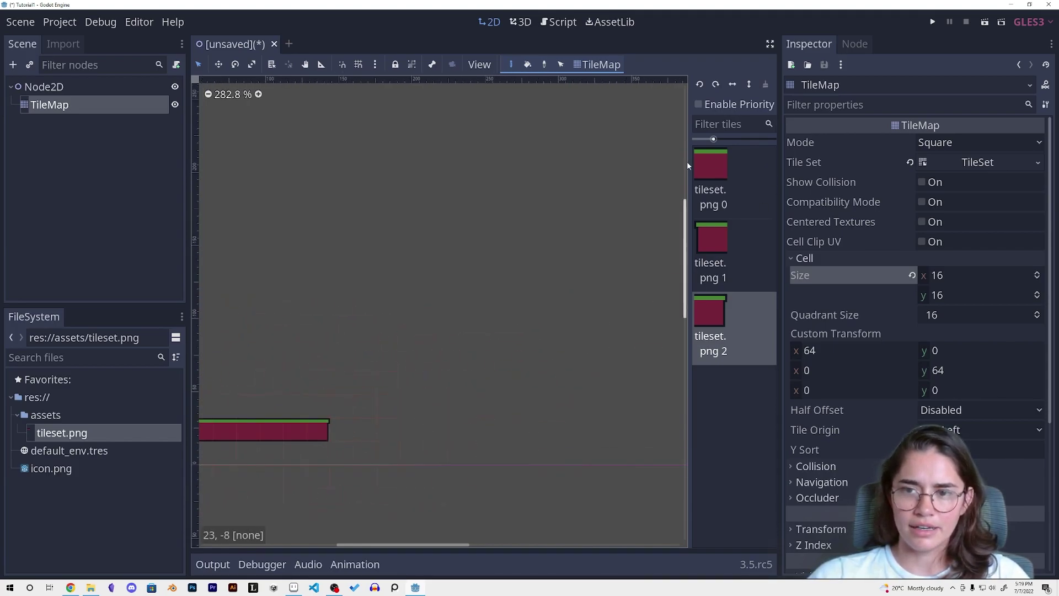
{"action": "left_click", "coordinate": [711, 166]}
{"action": "left_click_drag", "start_coordinate": [420, 363], "coordinate": [483, 362]}
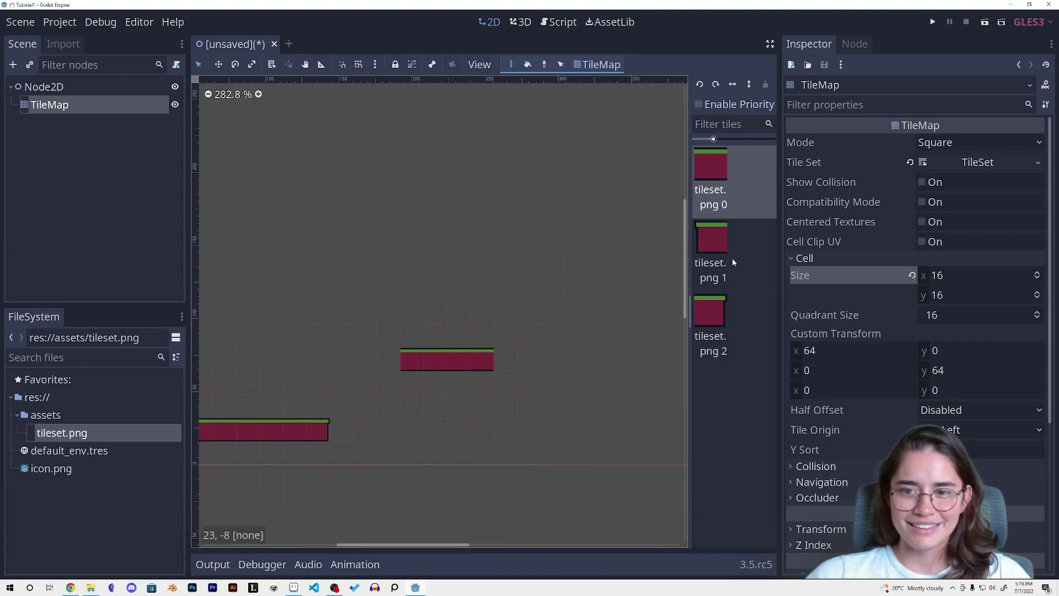
{"action": "left_click", "coordinate": [712, 243]}
{"action": "left_click", "coordinate": [390, 361]}
{"action": "left_click", "coordinate": [711, 312]}
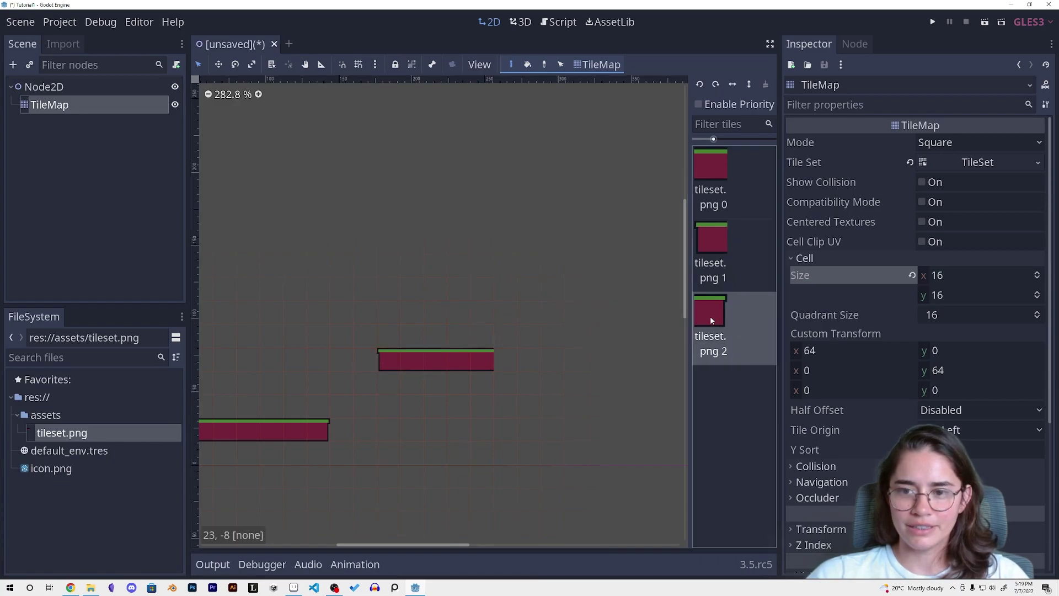
{"action": "left_click", "coordinate": [504, 360]}
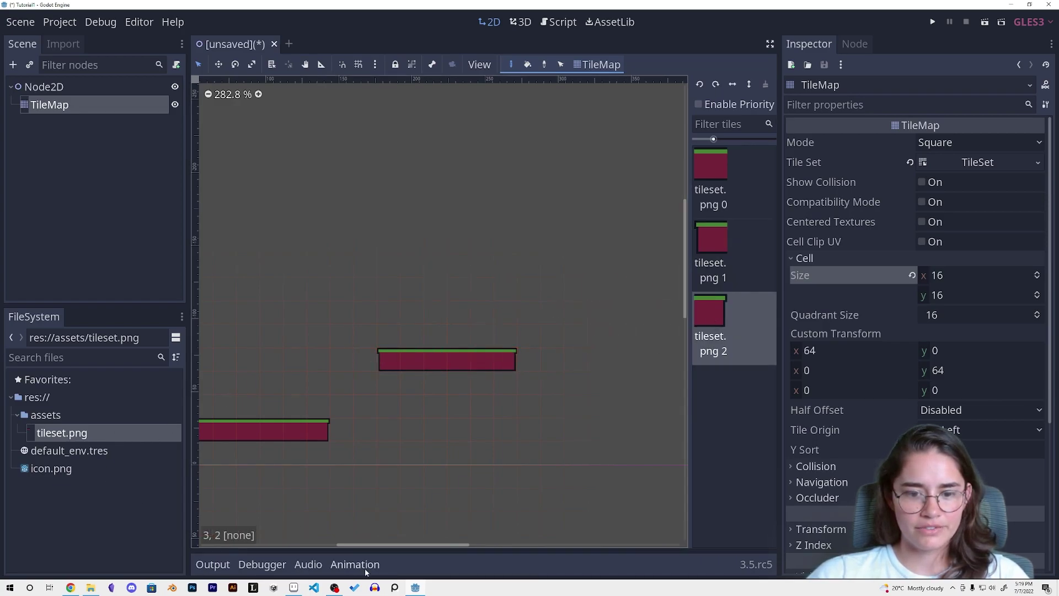
Step: Paint a small third platform up and right of the second, from a right end tile with a left end tile beside it
{"action": "scroll", "coordinate": [474, 392], "scroll_direction": "down", "scroll_amount": 1}
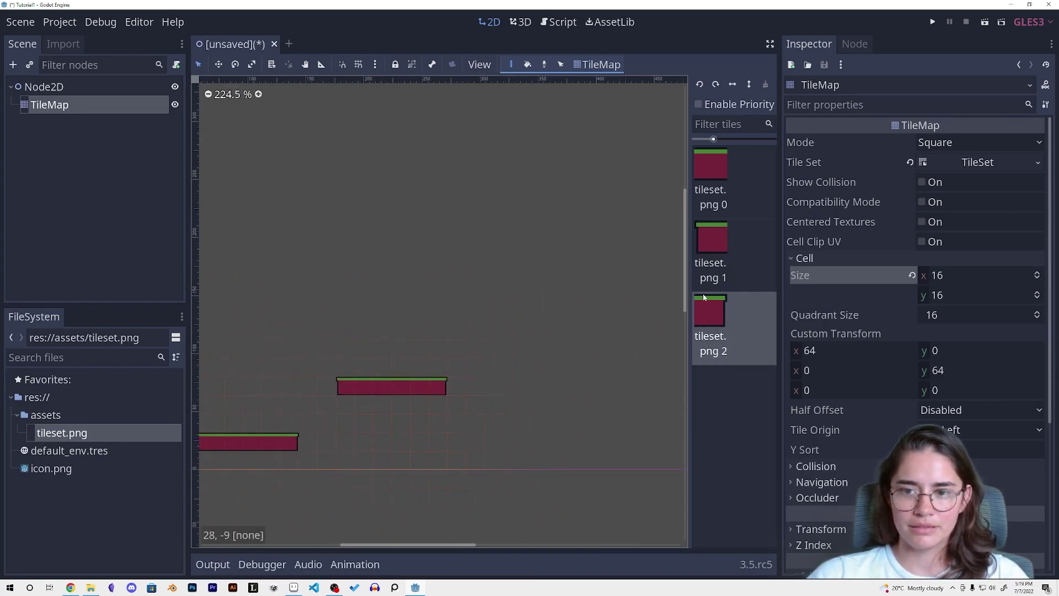
{"action": "left_click", "coordinate": [548, 331]}
{"action": "left_click", "coordinate": [711, 213]}
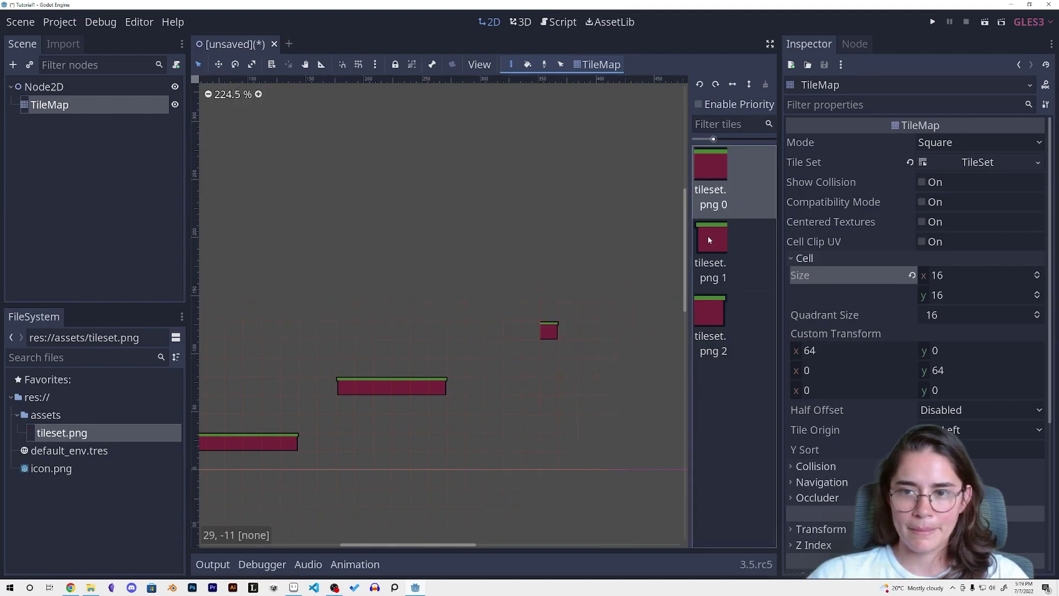
{"action": "left_click", "coordinate": [710, 230]}
{"action": "left_click", "coordinate": [538, 331]}
{"action": "scroll", "coordinate": [436, 421], "scroll_direction": "down", "scroll_amount": 7}
{"action": "mouse_move", "coordinate": [388, 425]}
{"action": "middle_mouse_down"}
{"action": "mouse_move", "coordinate": [516, 395]}
{"action": "mouse_move", "coordinate": [336, 416]}
{"action": "mouse_move", "coordinate": [387, 401]}
{"action": "mouse_move", "coordinate": [321, 431]}
{"action": "middle_mouse_up"}
{"action": "scroll", "coordinate": [283, 421], "scroll_direction": "up", "scroll_amount": 2}
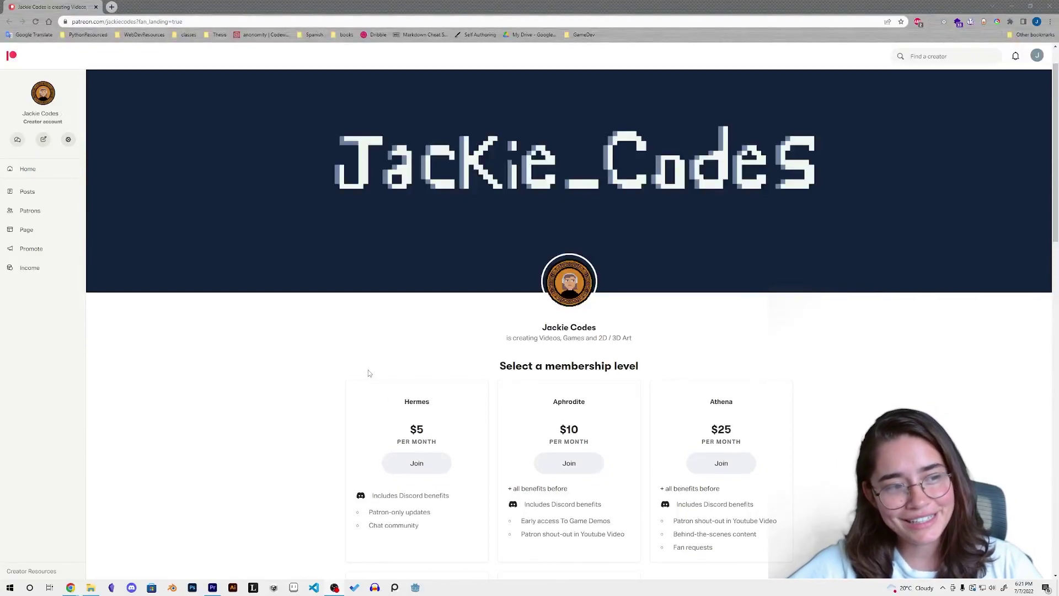
Step: Look through the membership levels and the About section on the creator's Patreon page
{"action": "scroll", "coordinate": [365, 397], "scroll_direction": "down", "scroll_amount": 2}
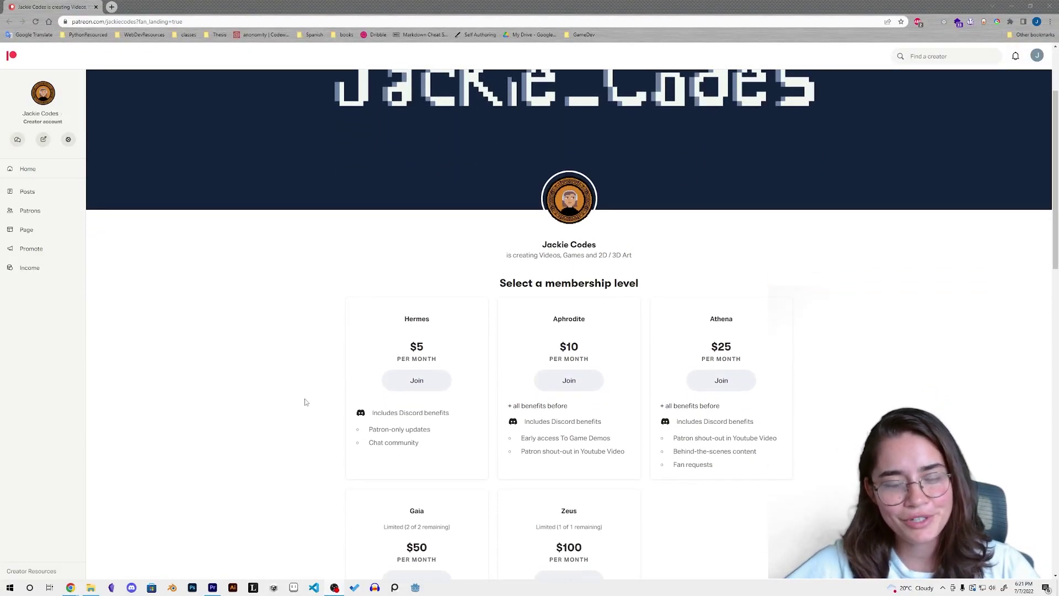
{"action": "scroll", "coordinate": [293, 404], "scroll_direction": "down", "scroll_amount": 2}
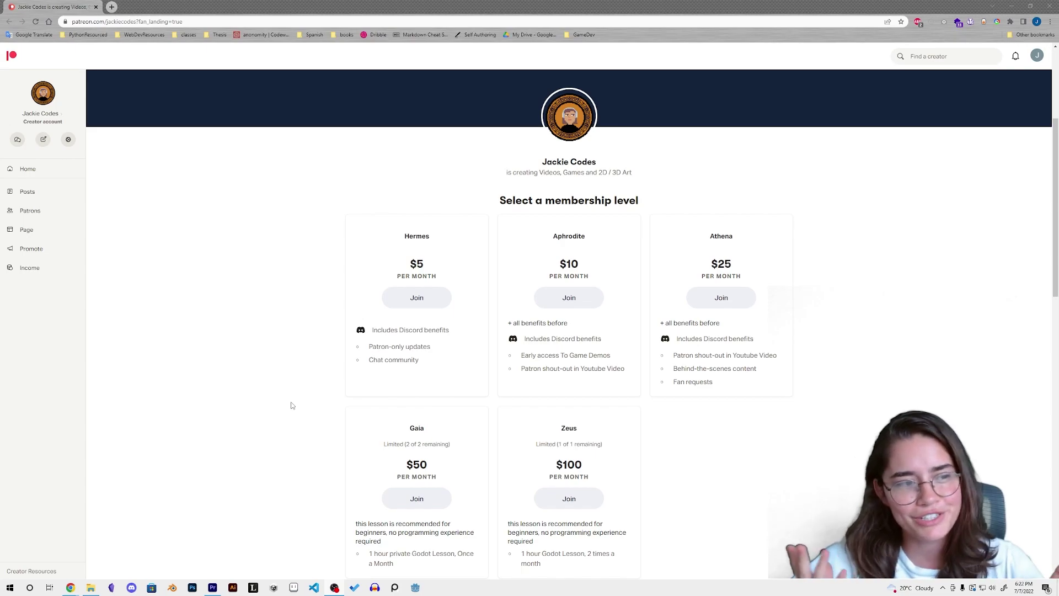
{"action": "scroll", "coordinate": [313, 363], "scroll_direction": "down", "scroll_amount": 3}
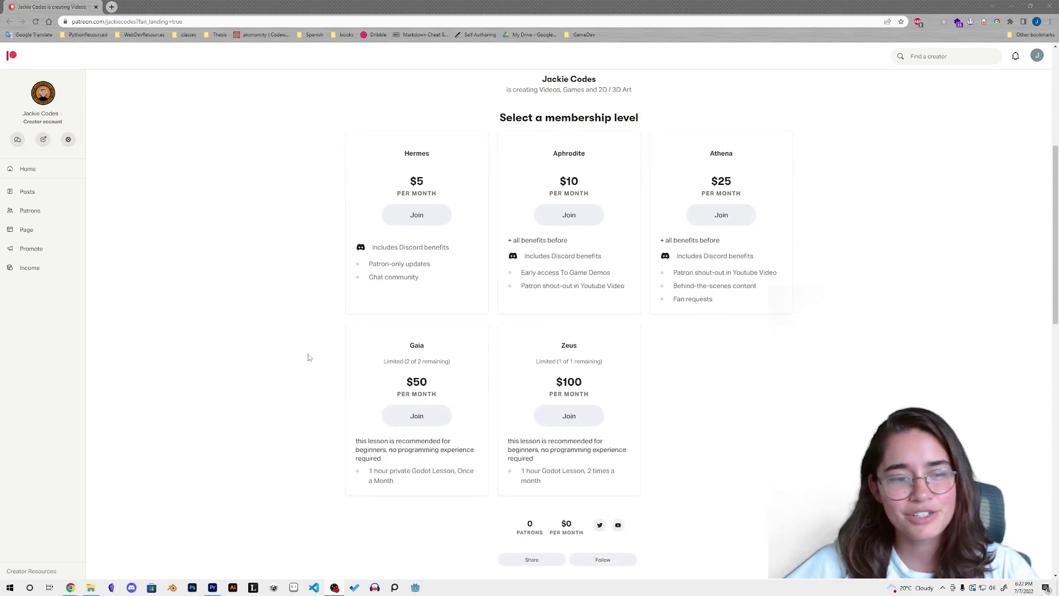
{"action": "scroll", "coordinate": [309, 357], "scroll_direction": "down", "scroll_amount": 4}
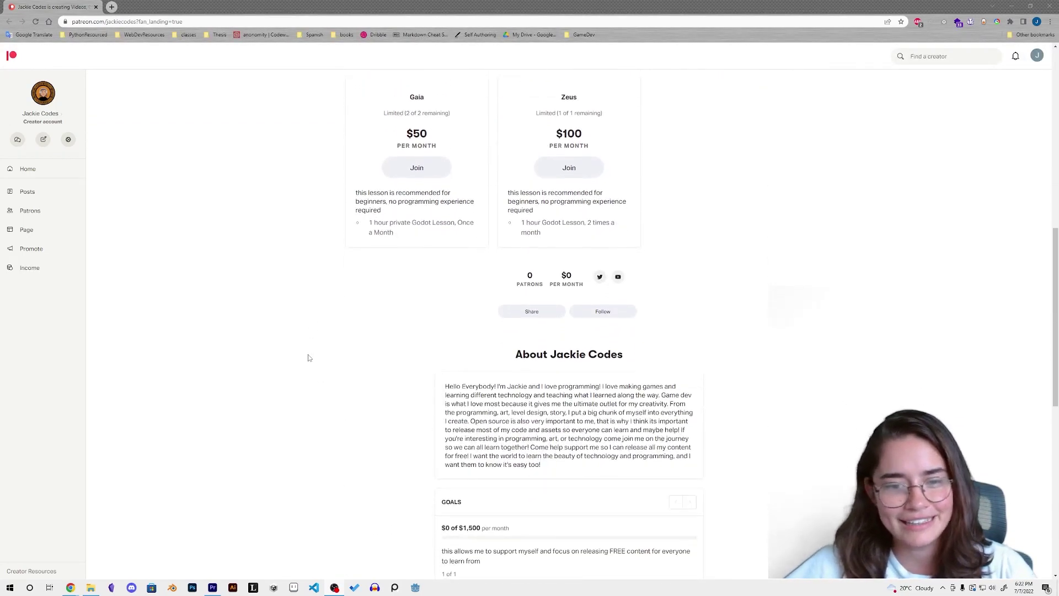